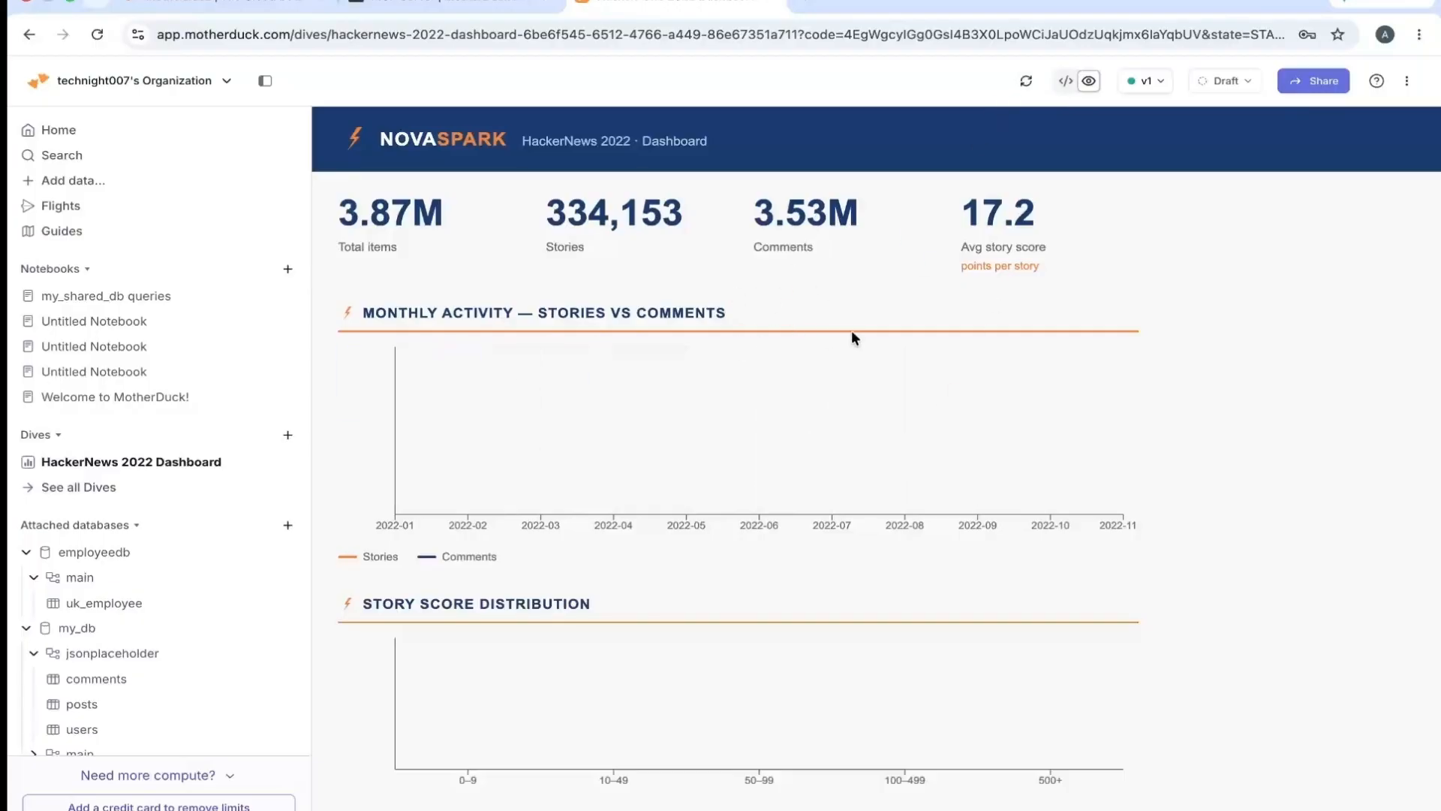
- Check the HackerNews 2022 Dashboard's version list and view its source code, ending back on the rendered dashboard
left_click(1162, 81)
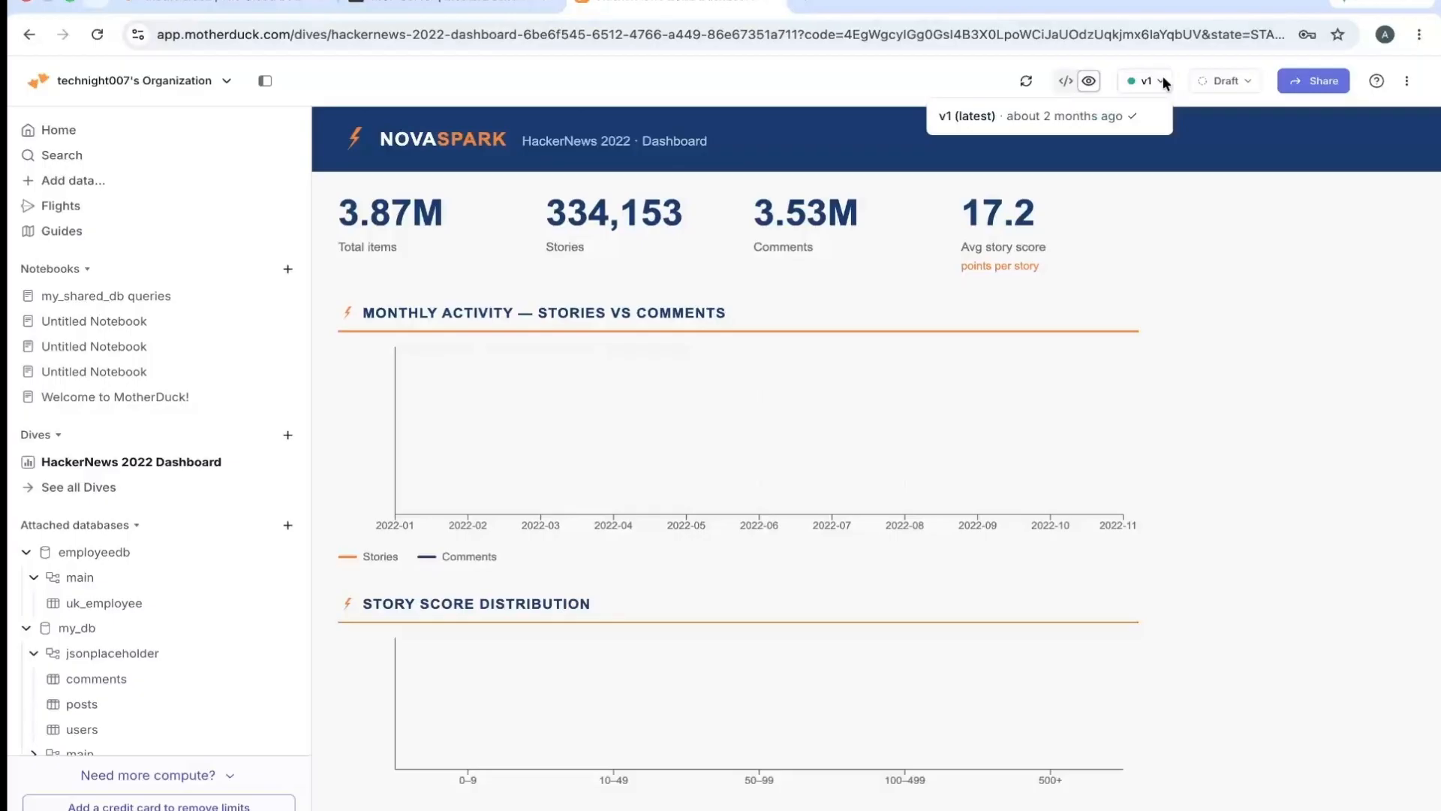
left_click(1205, 187)
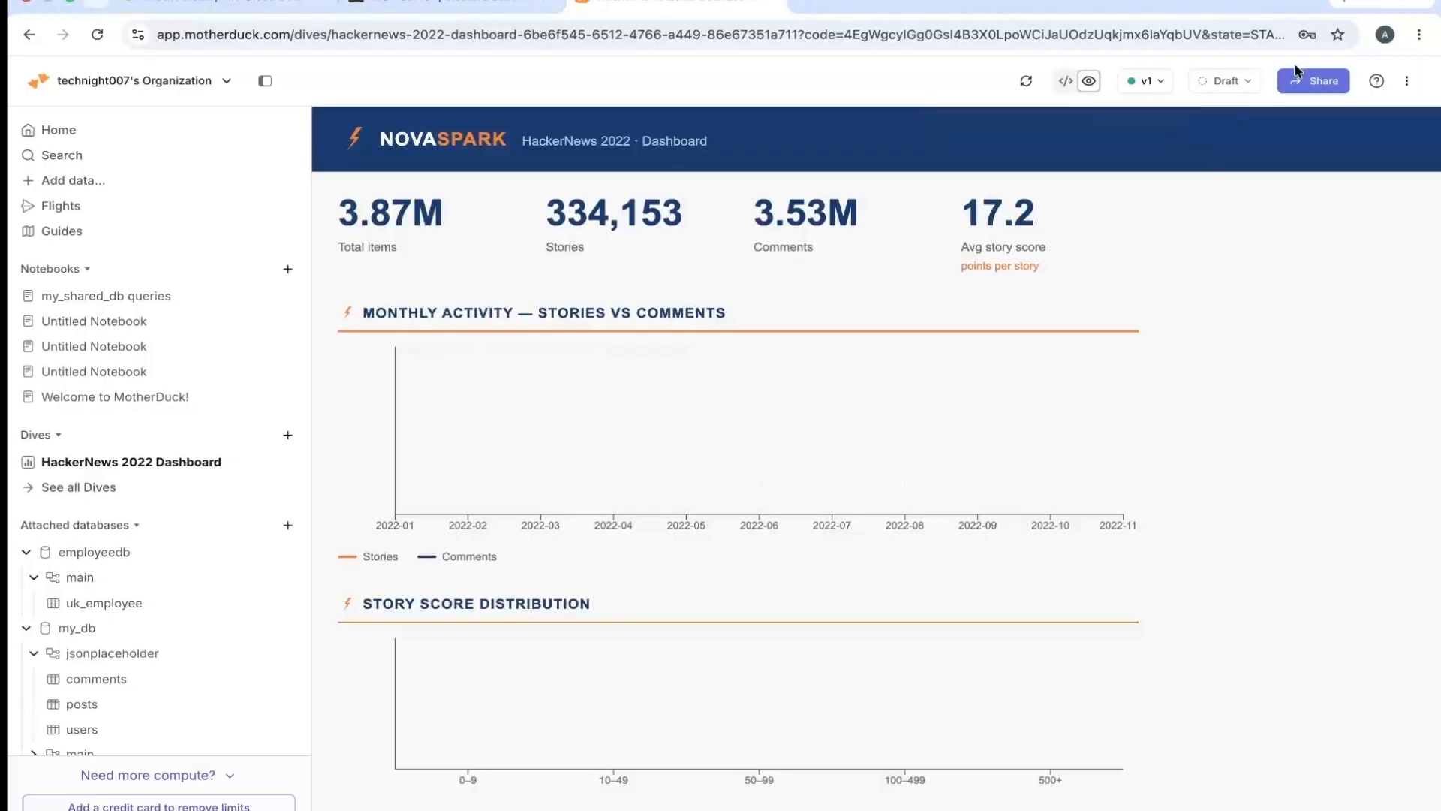
left_click(1067, 81)
triple_click(627, 156)
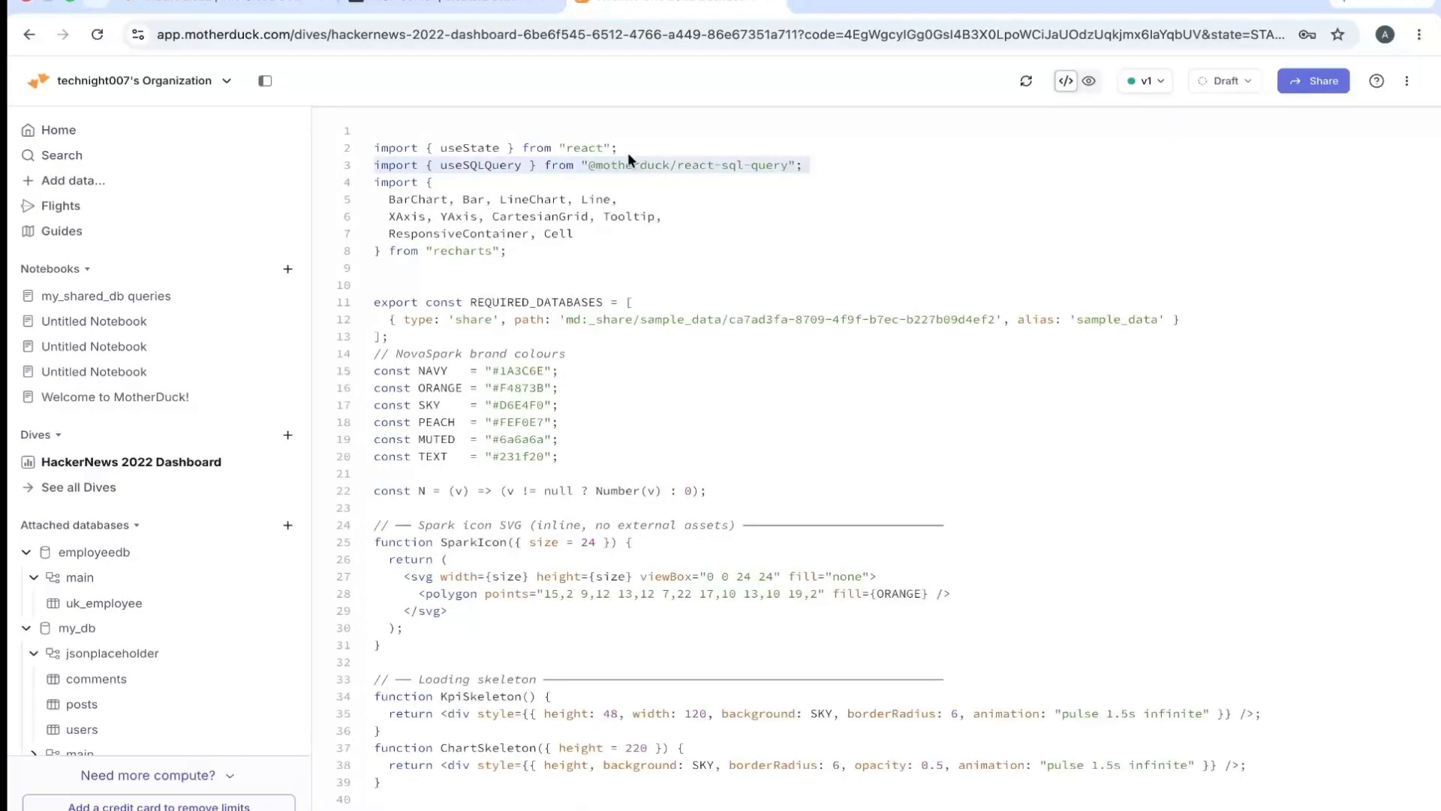
triple_click(627, 152)
left_click(628, 152)
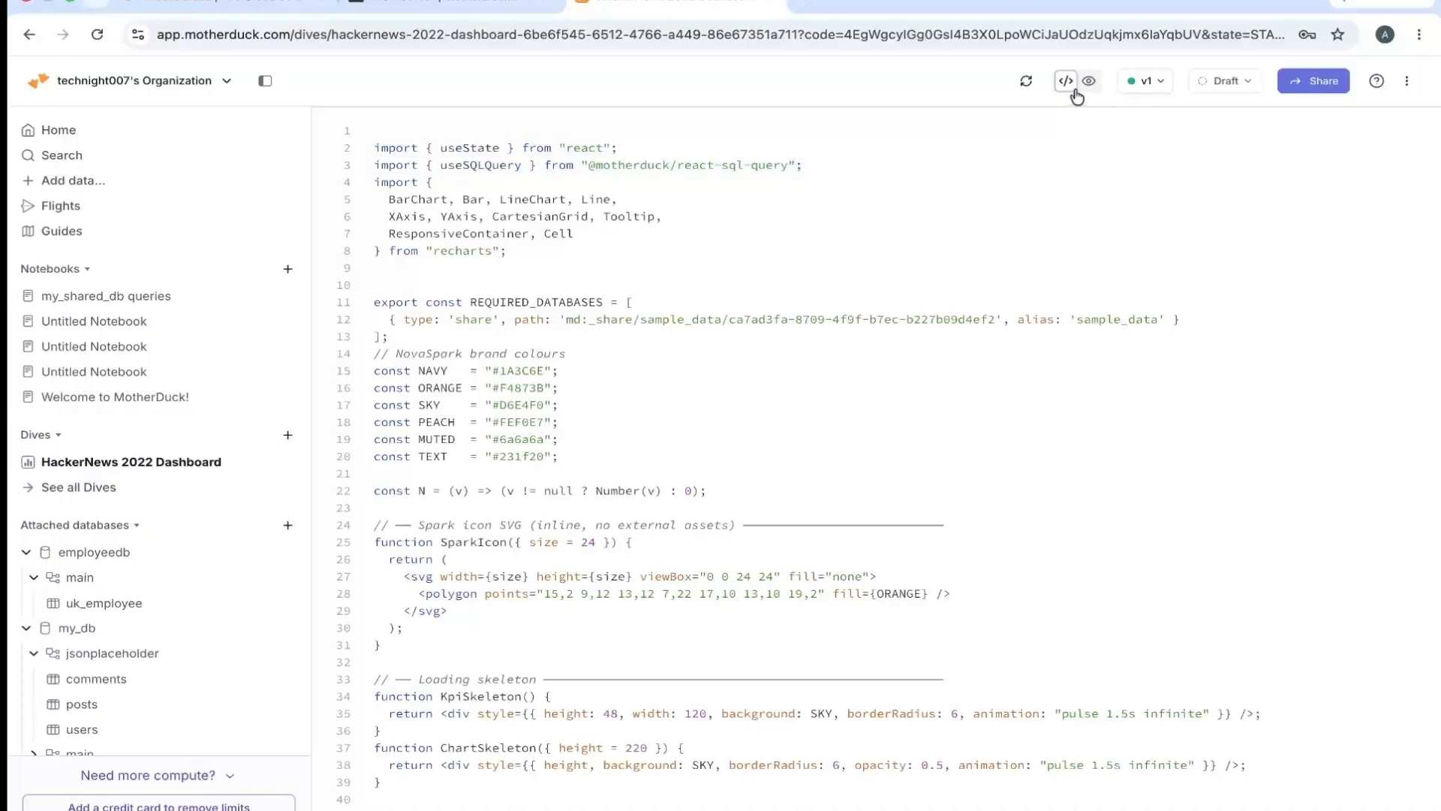
left_click(1089, 81)
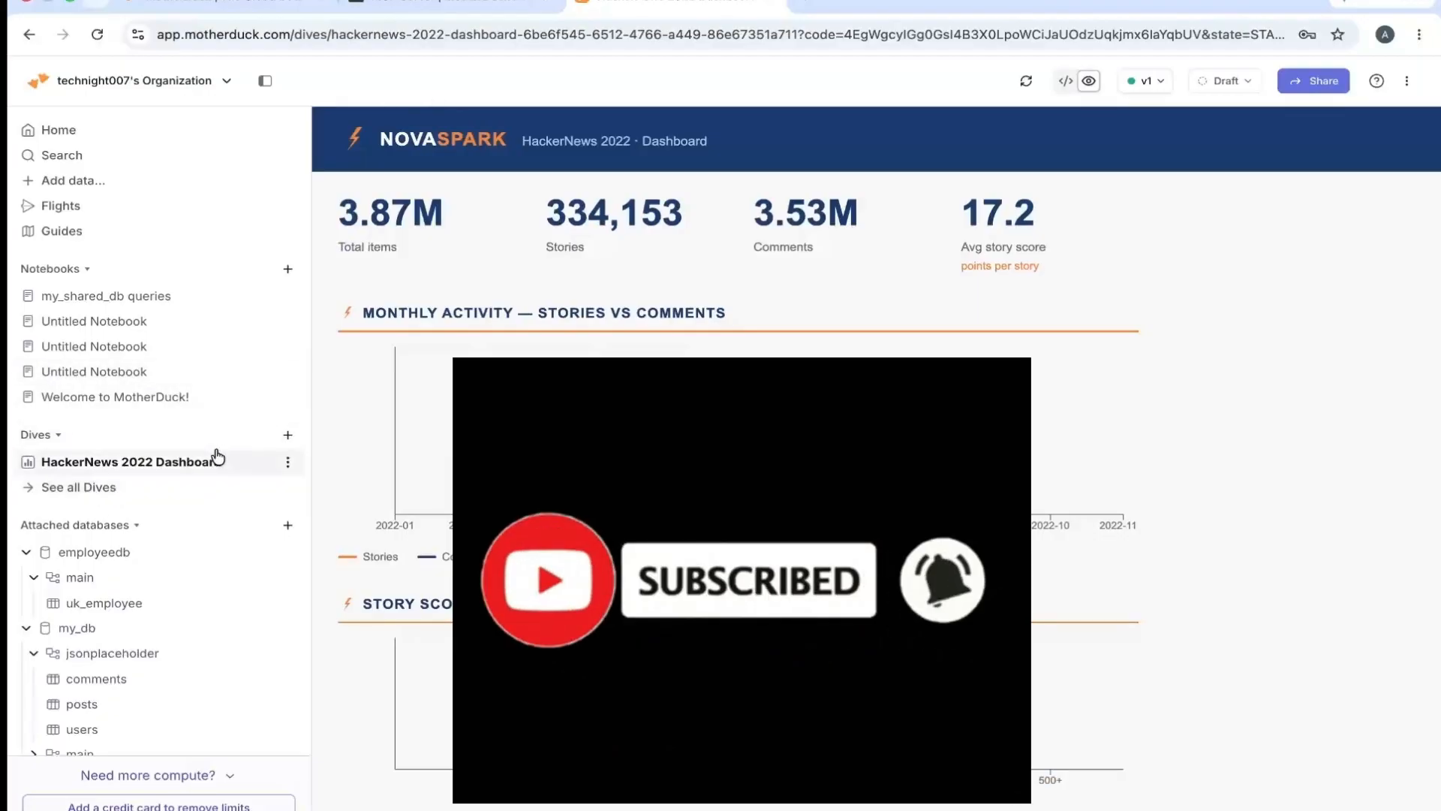
mouse_move(217, 456)
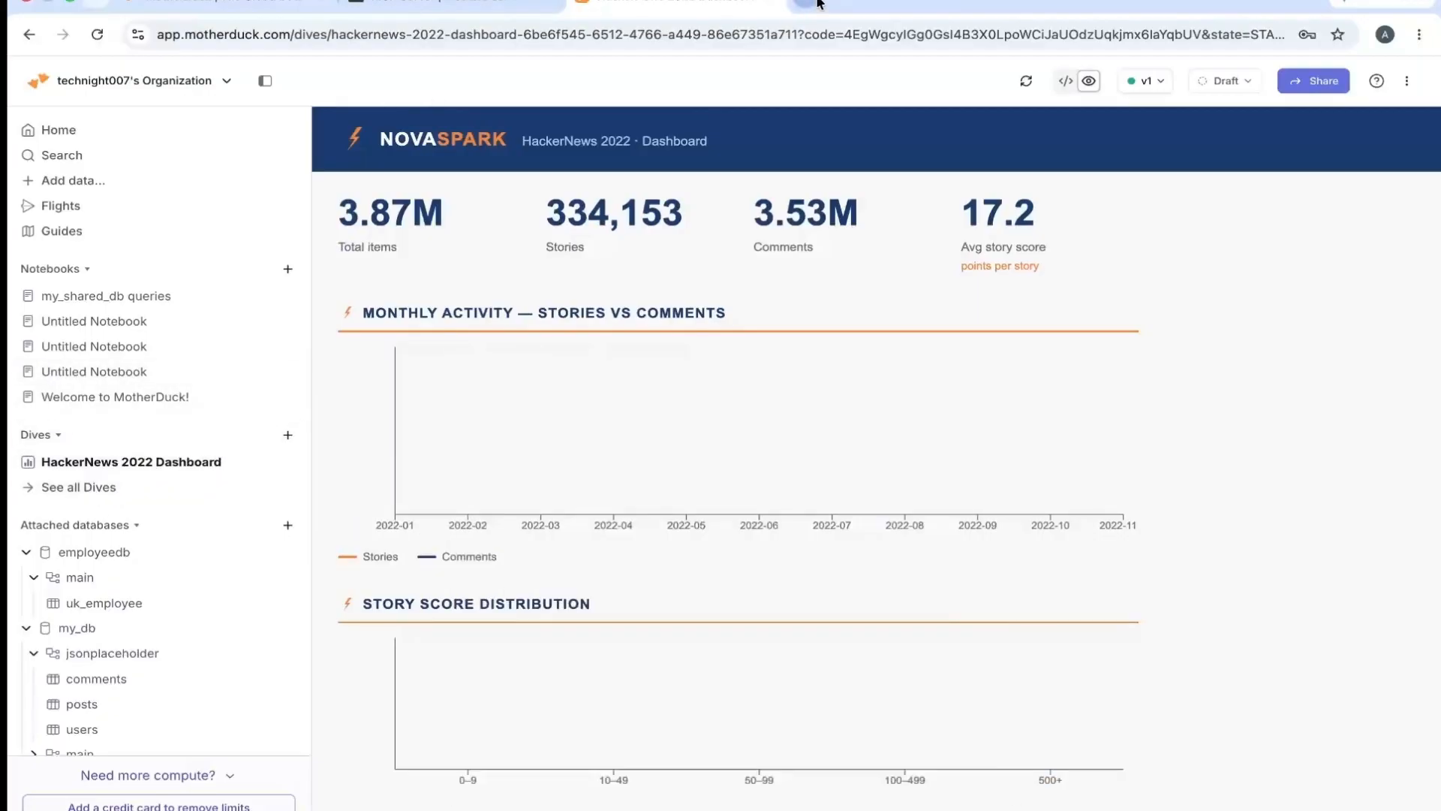
- Open Claude in the browser and bring up the Connectors page of its settings
left_click(818, 3)
type("cla")
key("Return")
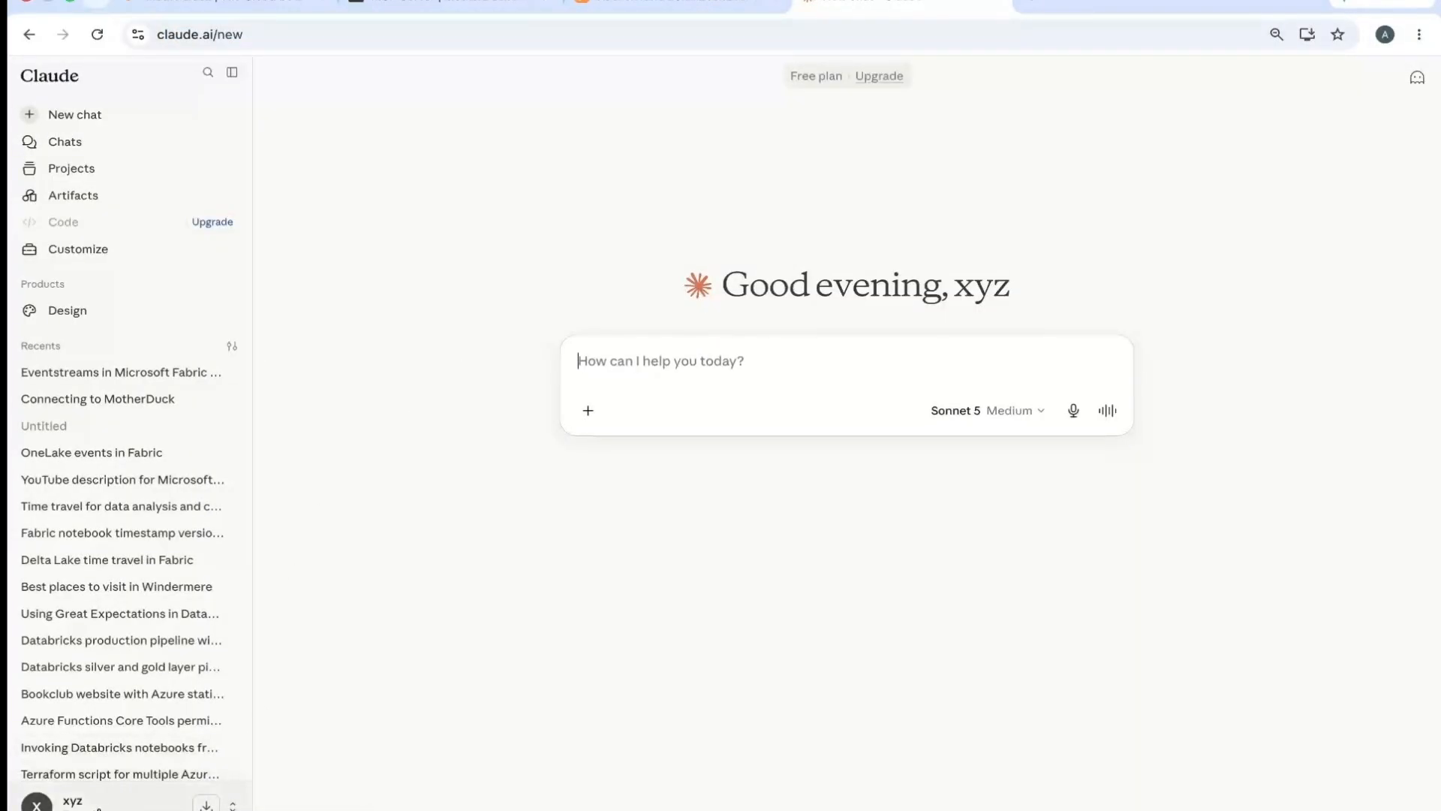
left_click(67, 801)
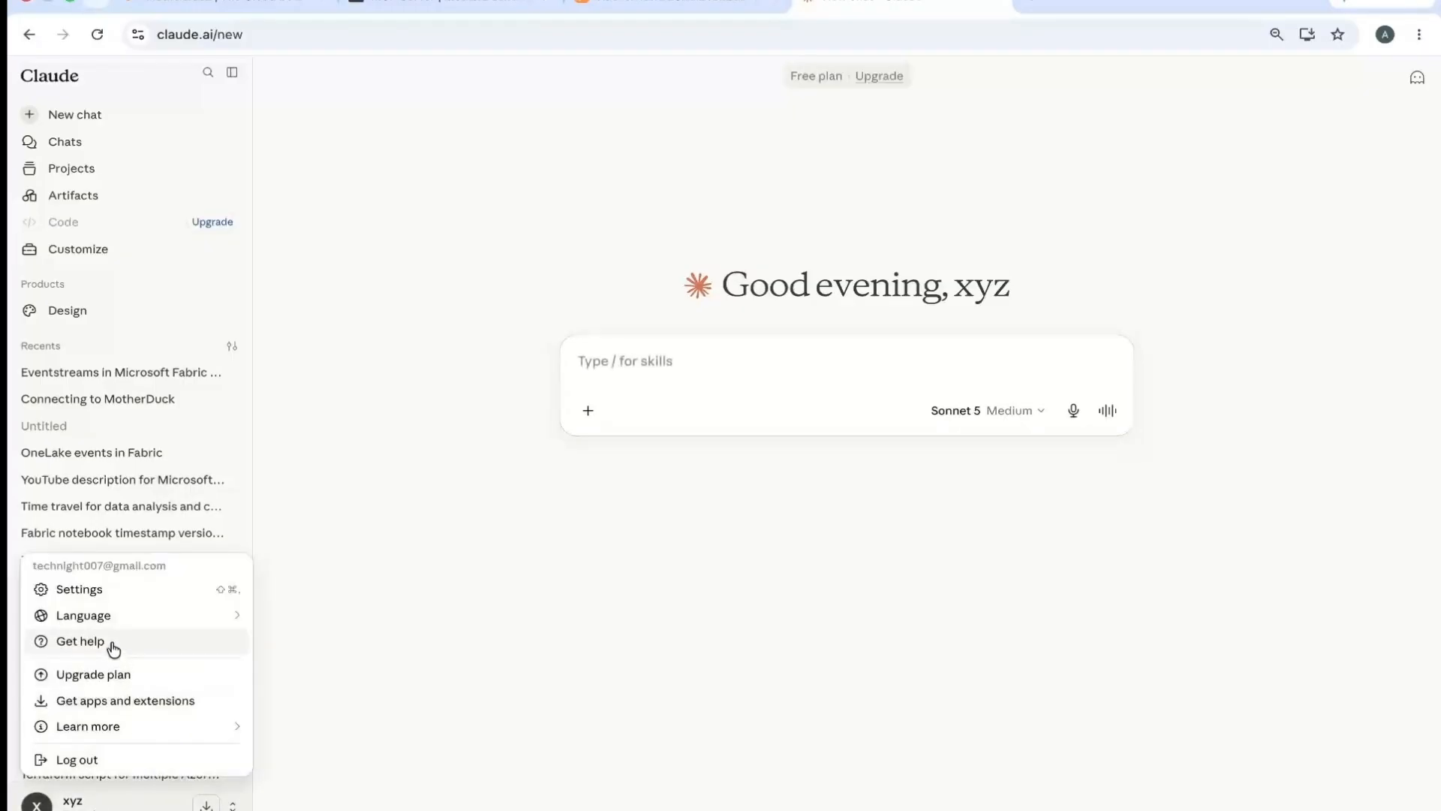
left_click(102, 590)
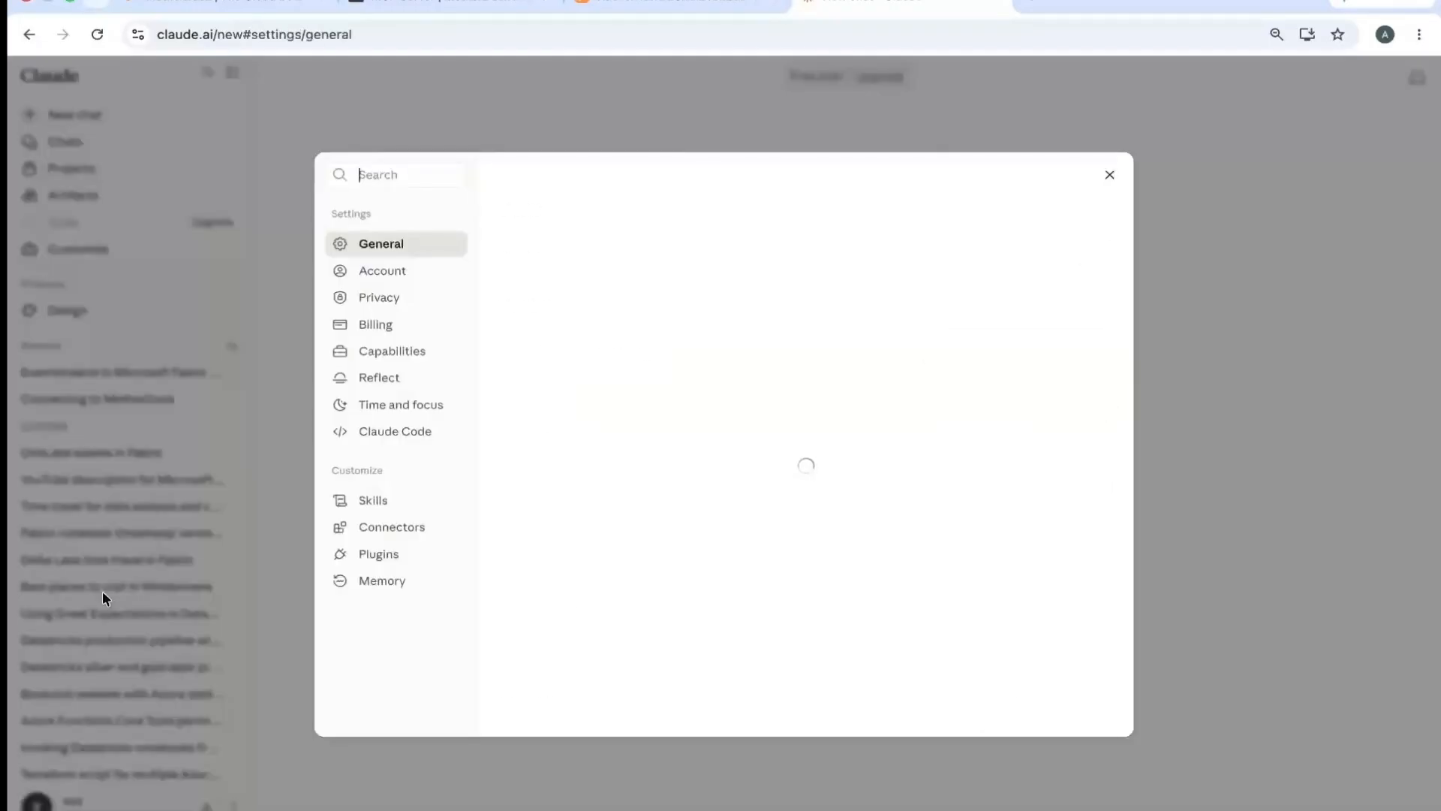
left_click(392, 529)
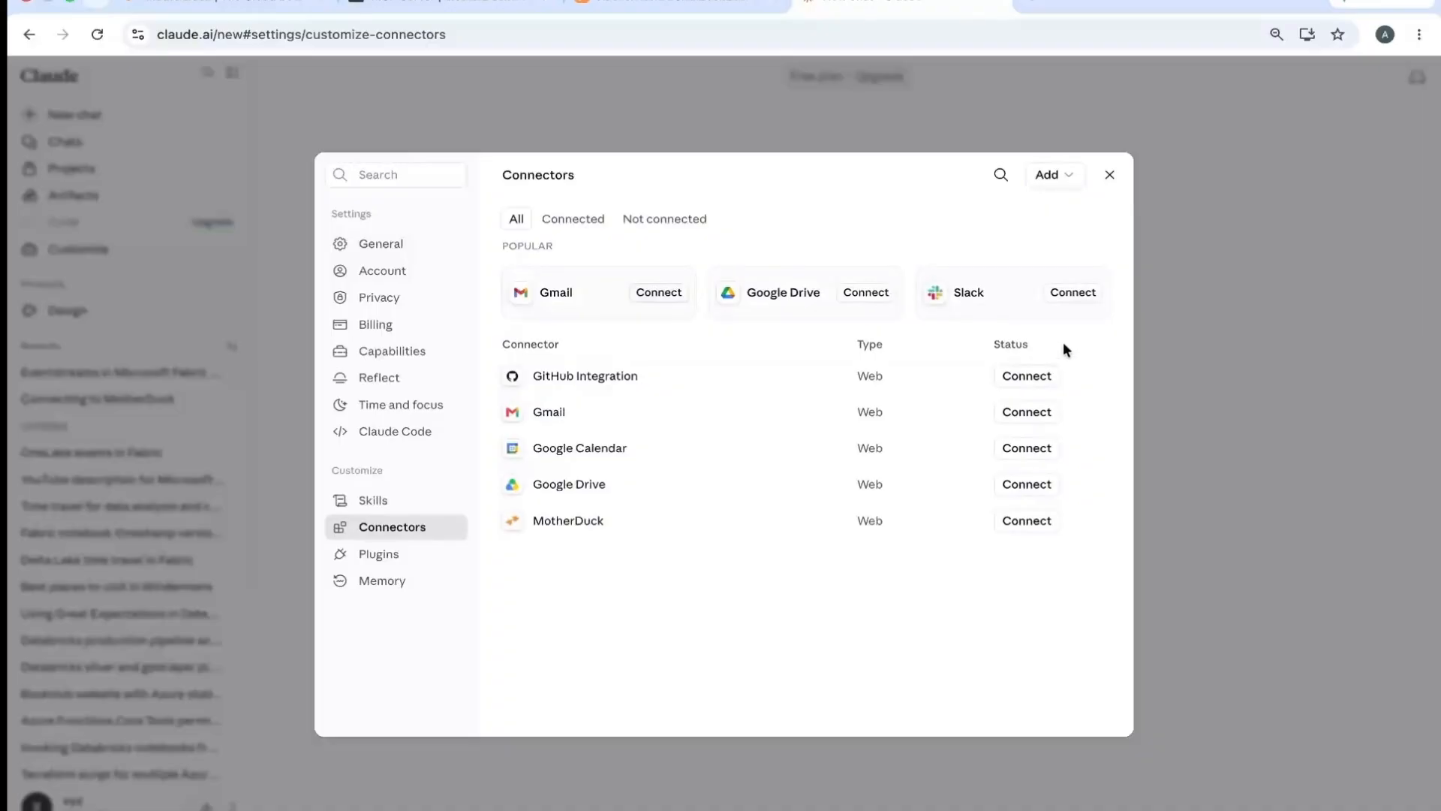
- Connect the MotherDuck connector, accept the MCP Server's access request, and close the settings
left_click(1026, 524)
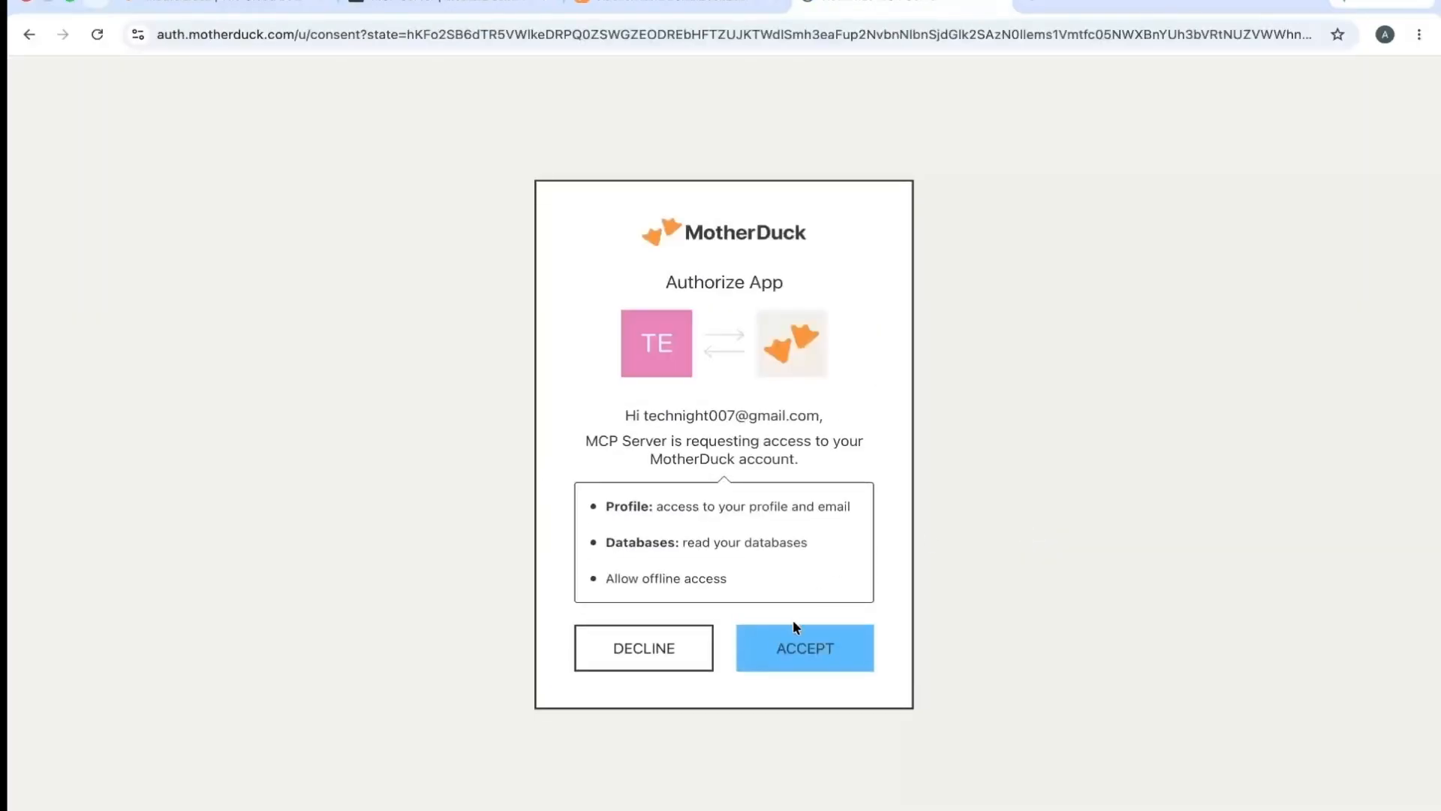
left_click(796, 648)
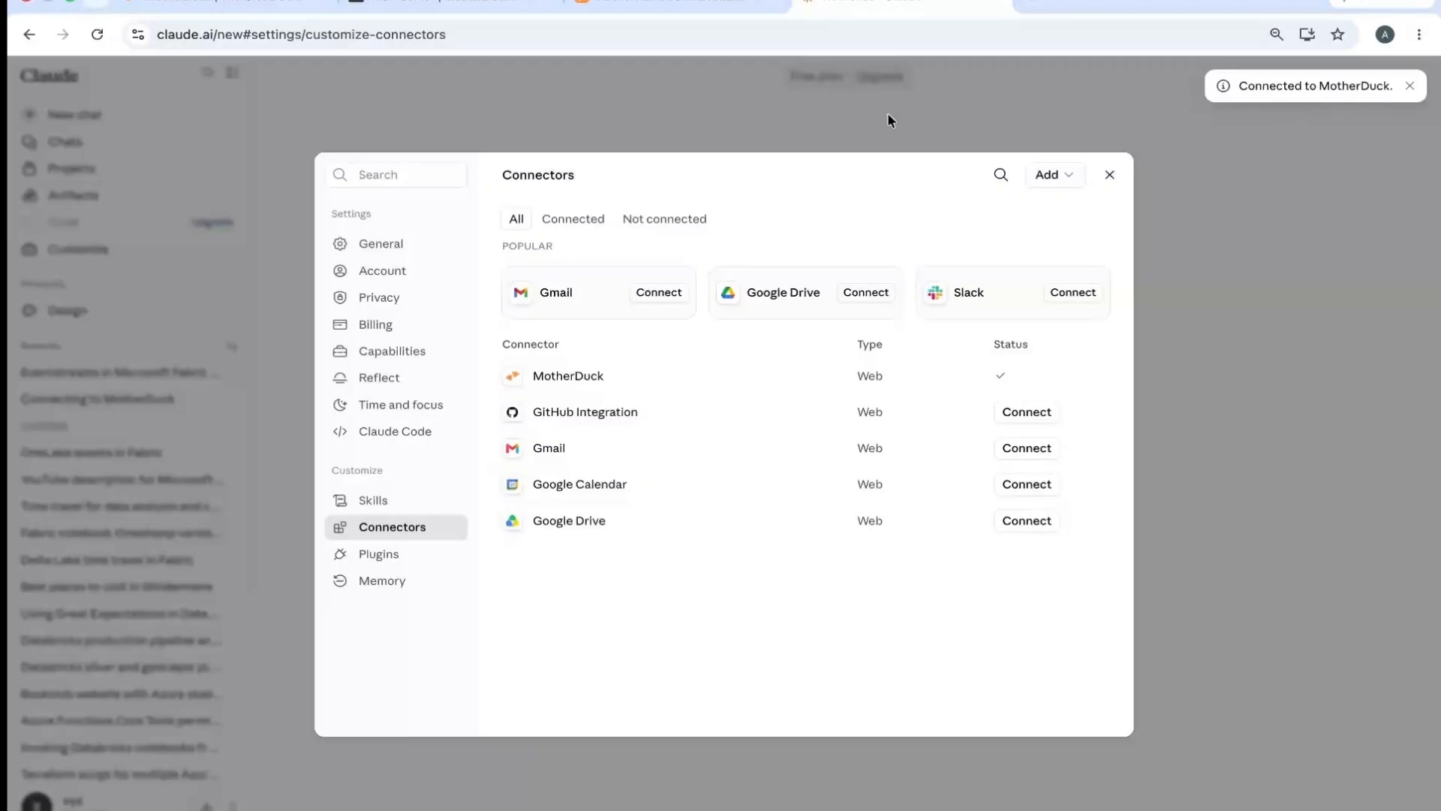
left_click(1110, 176)
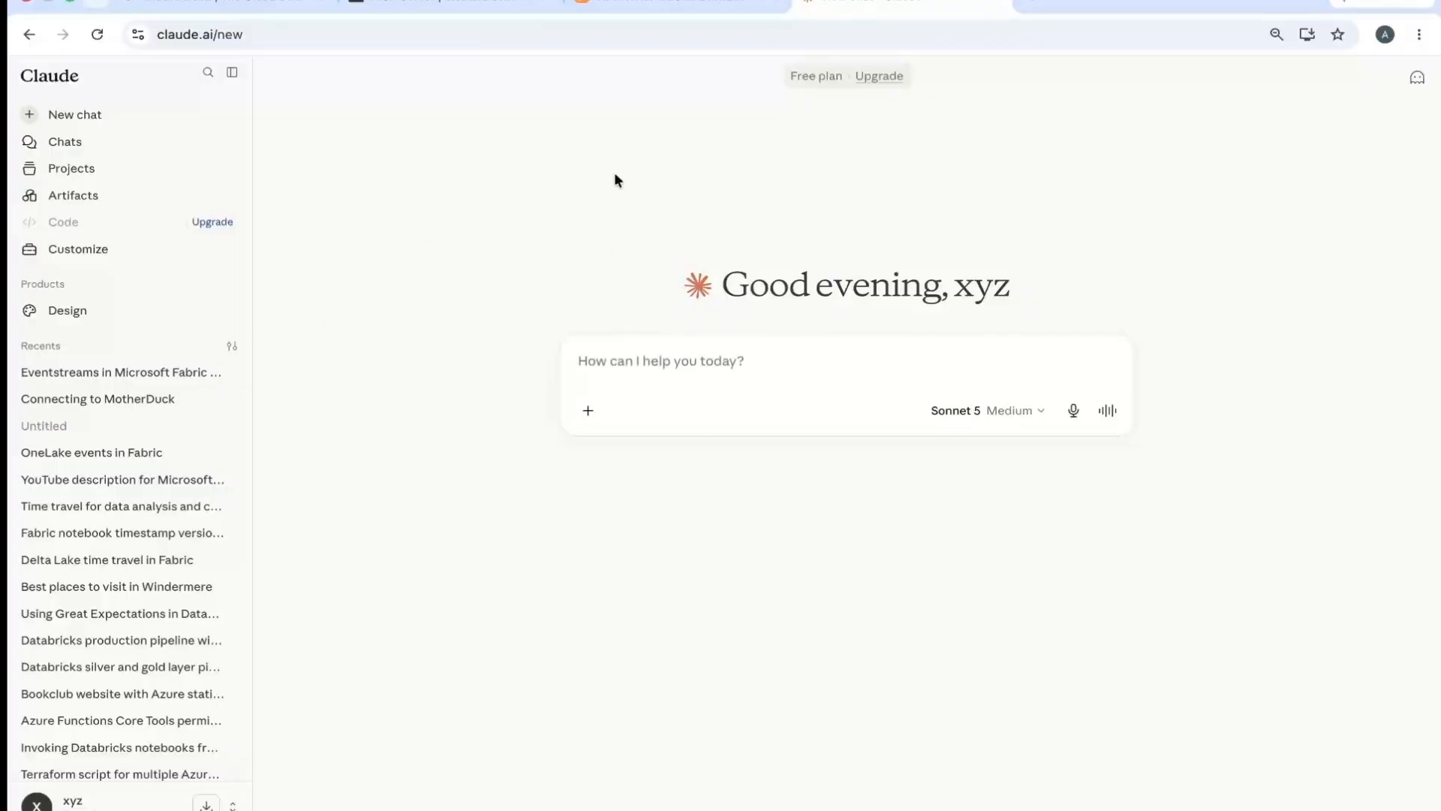
- Switch to the MotherDuck dashboard and expand the stackoverflow_survey schema under sample_data to examine its tables
left_click(242, 2)
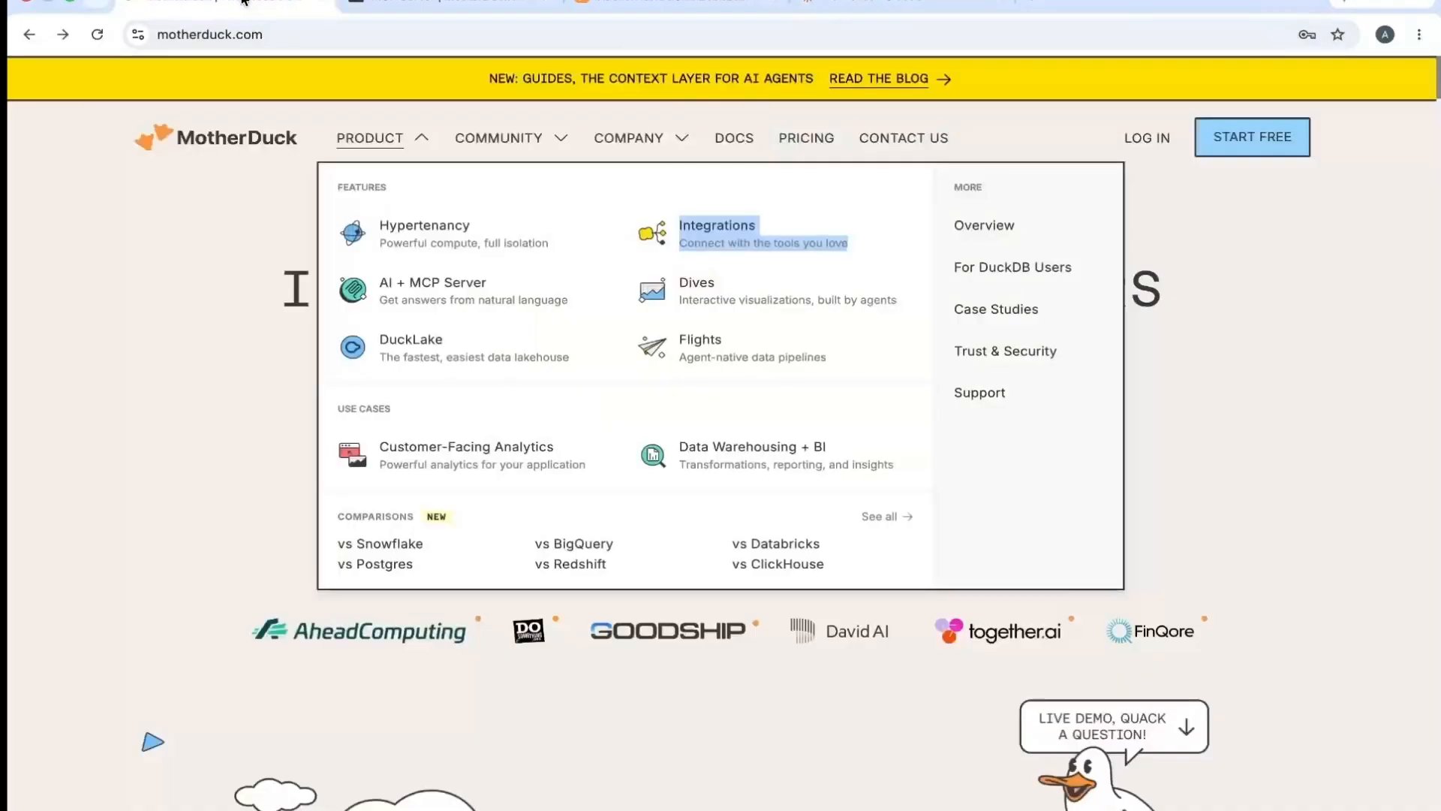
left_click(629, 3)
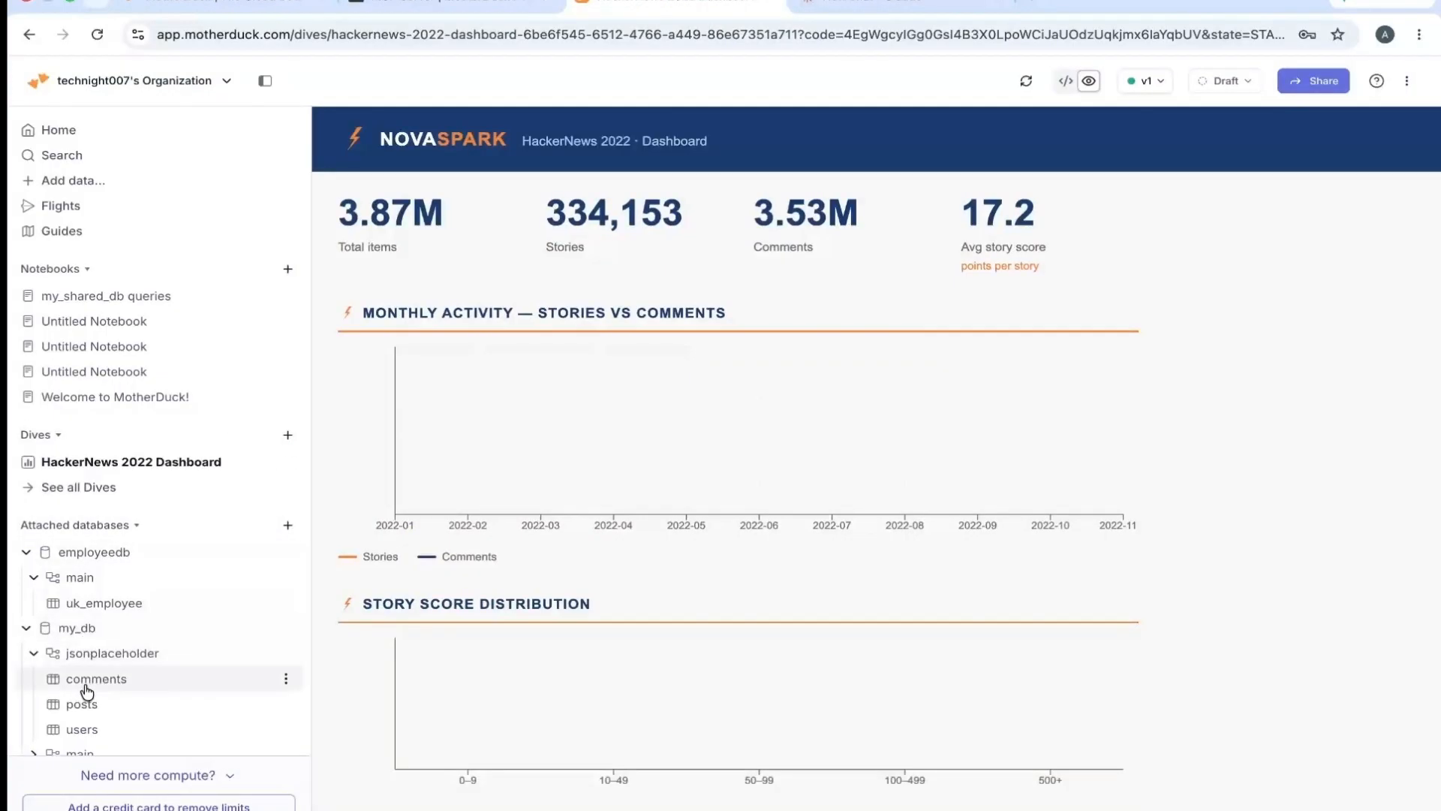
scroll(304, 487, "down", 2)
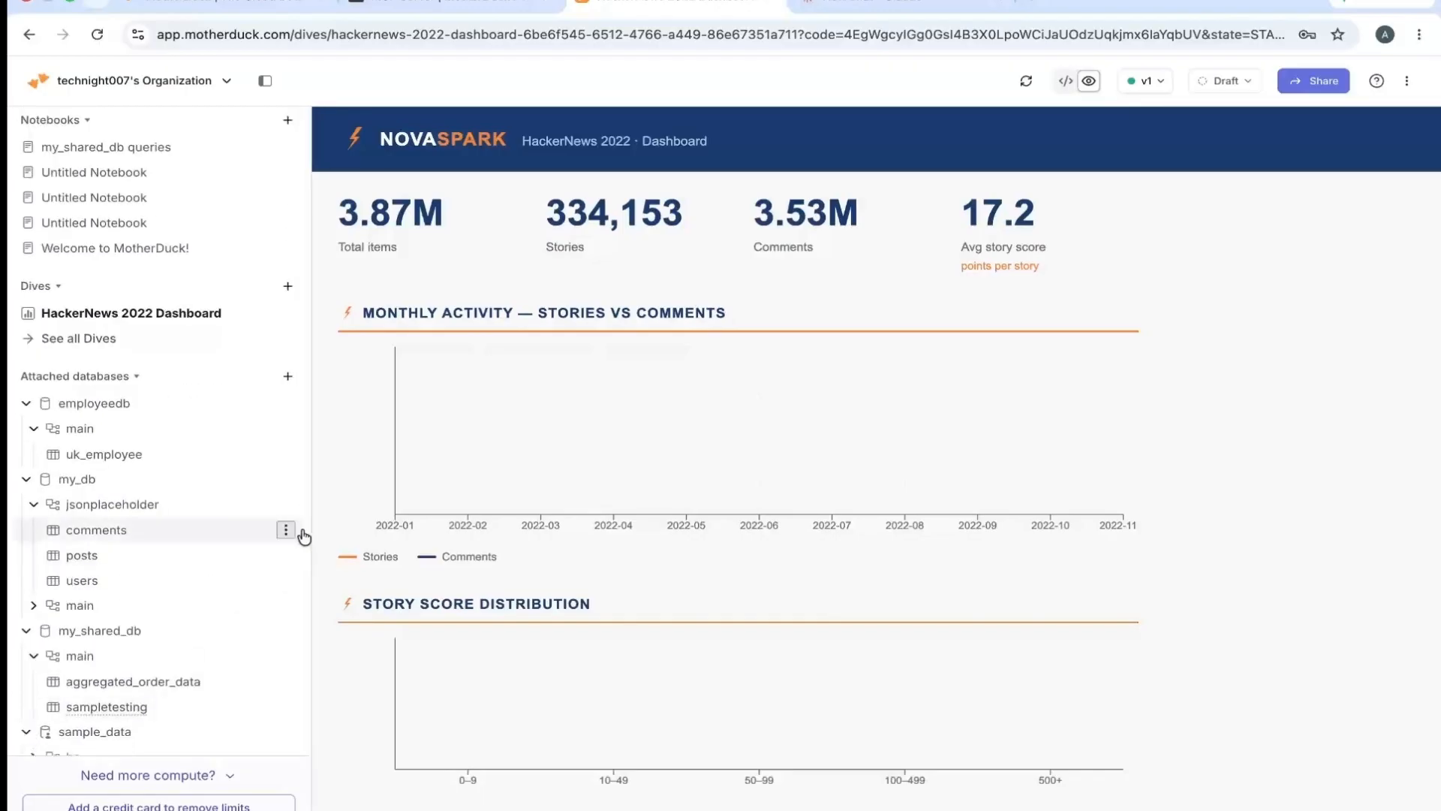
scroll(304, 600, "down", 3)
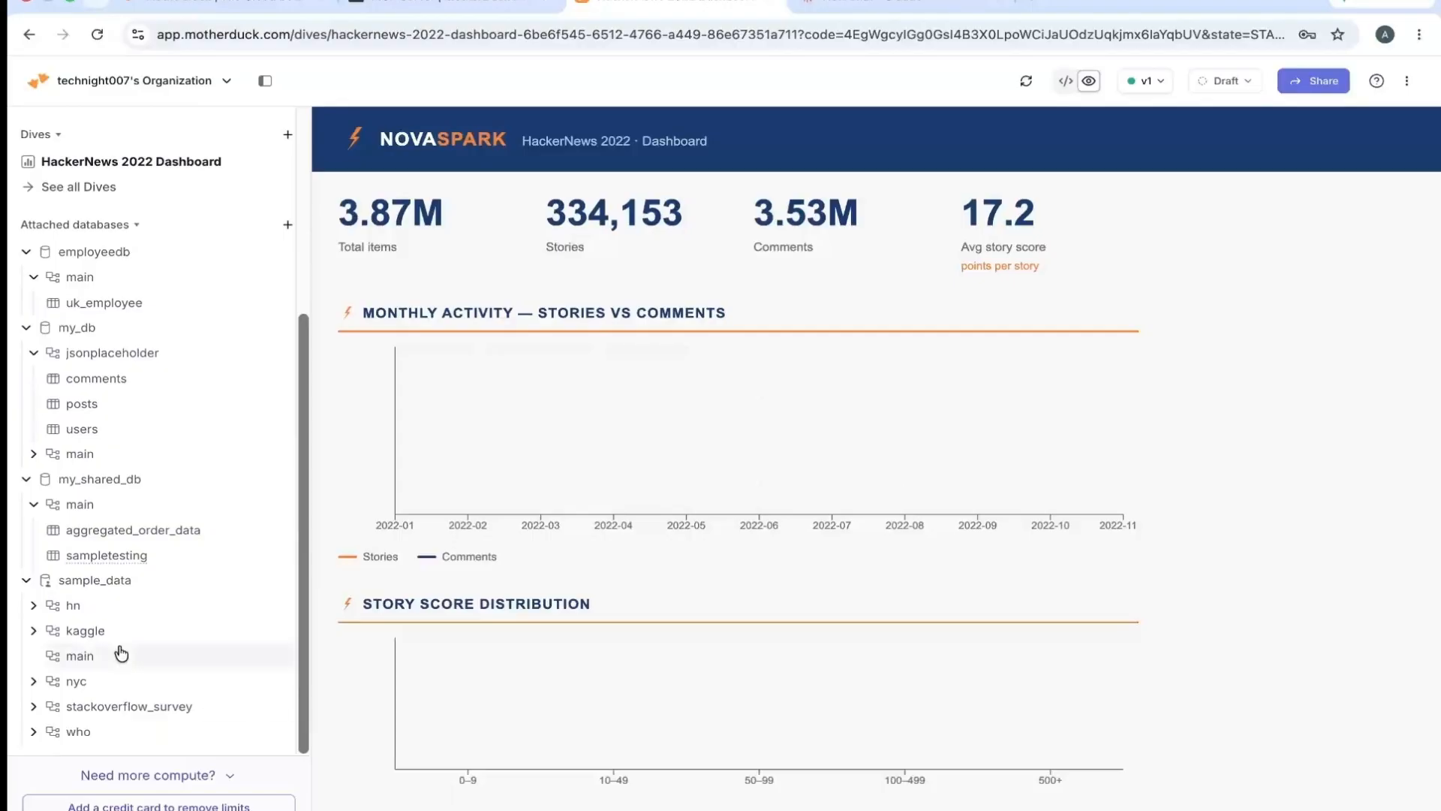
left_click(34, 708)
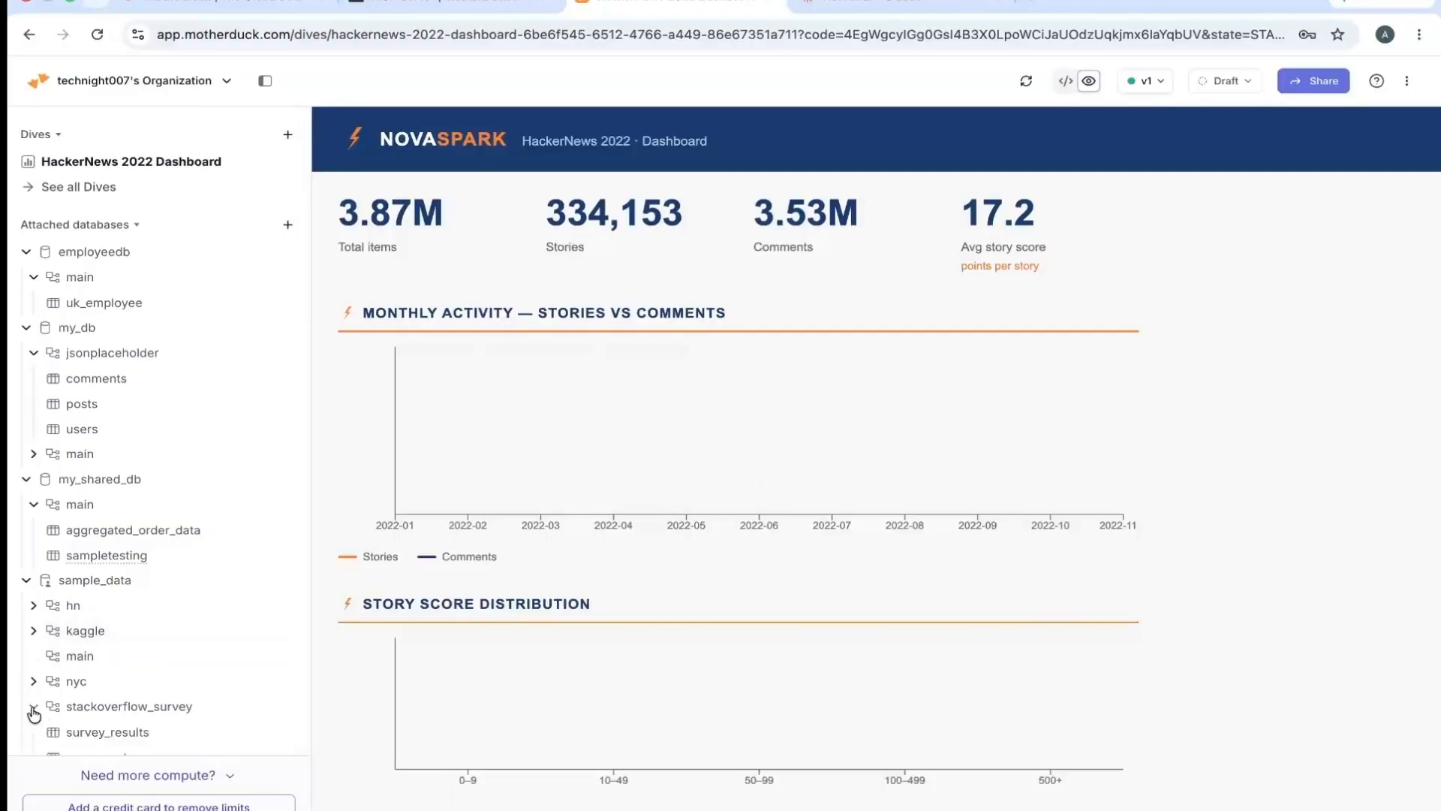
mouse_move(302, 617)
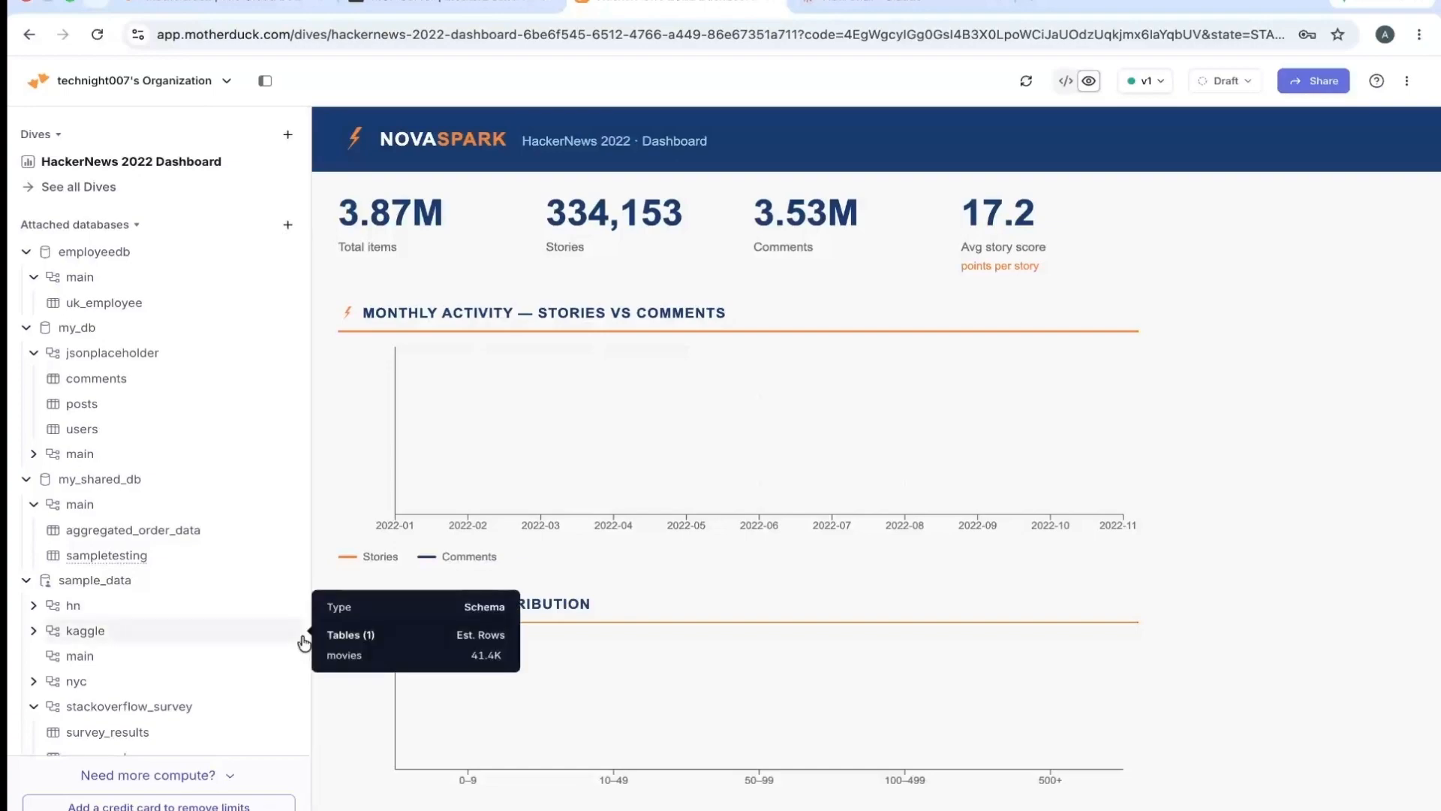
mouse_move(119, 740)
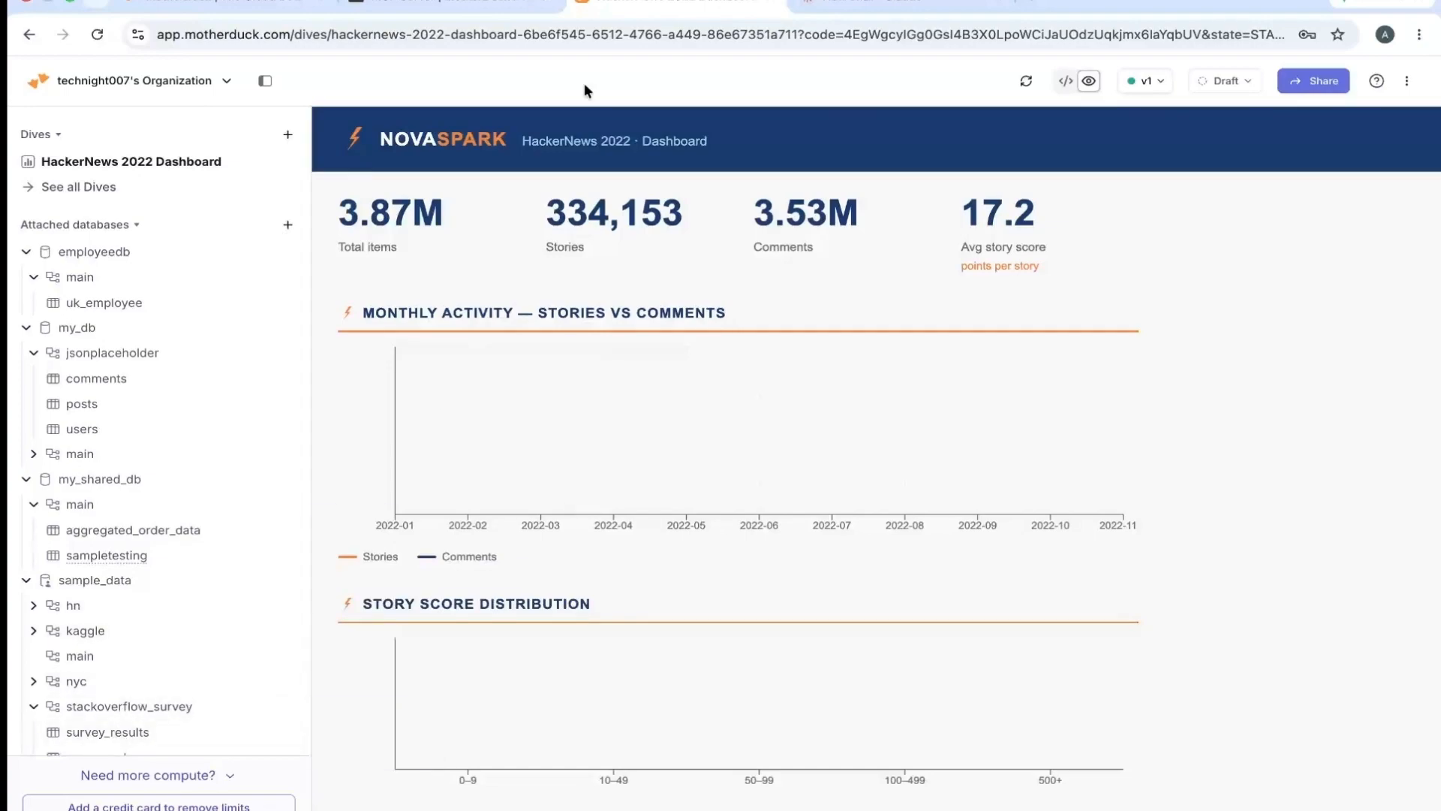
- Switch to Claude and begin a prompt reading "Create a dive in motherduck for survey_results table", checking the table name in MotherDuck
left_click(880, 3)
left_click(625, 346)
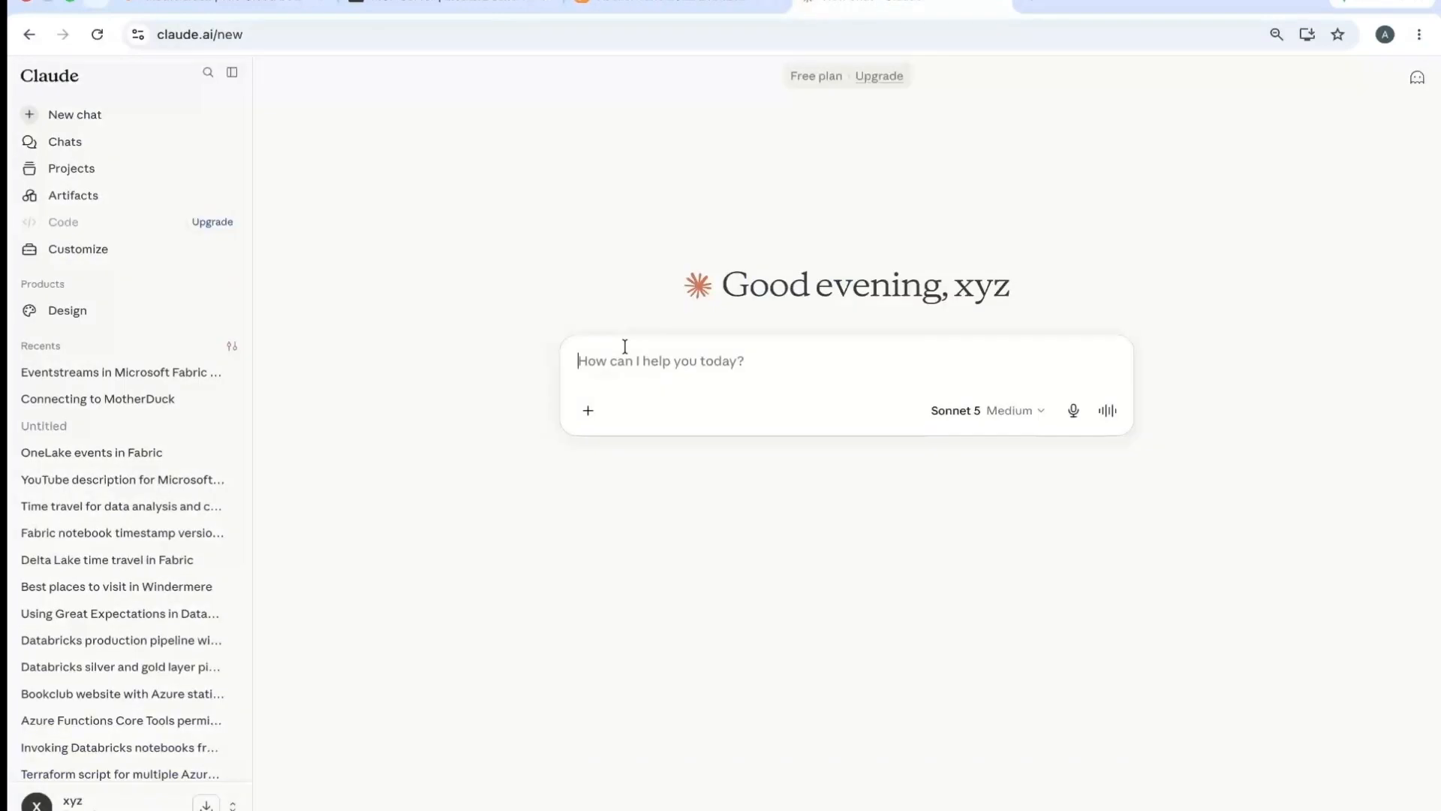
type("Crea")
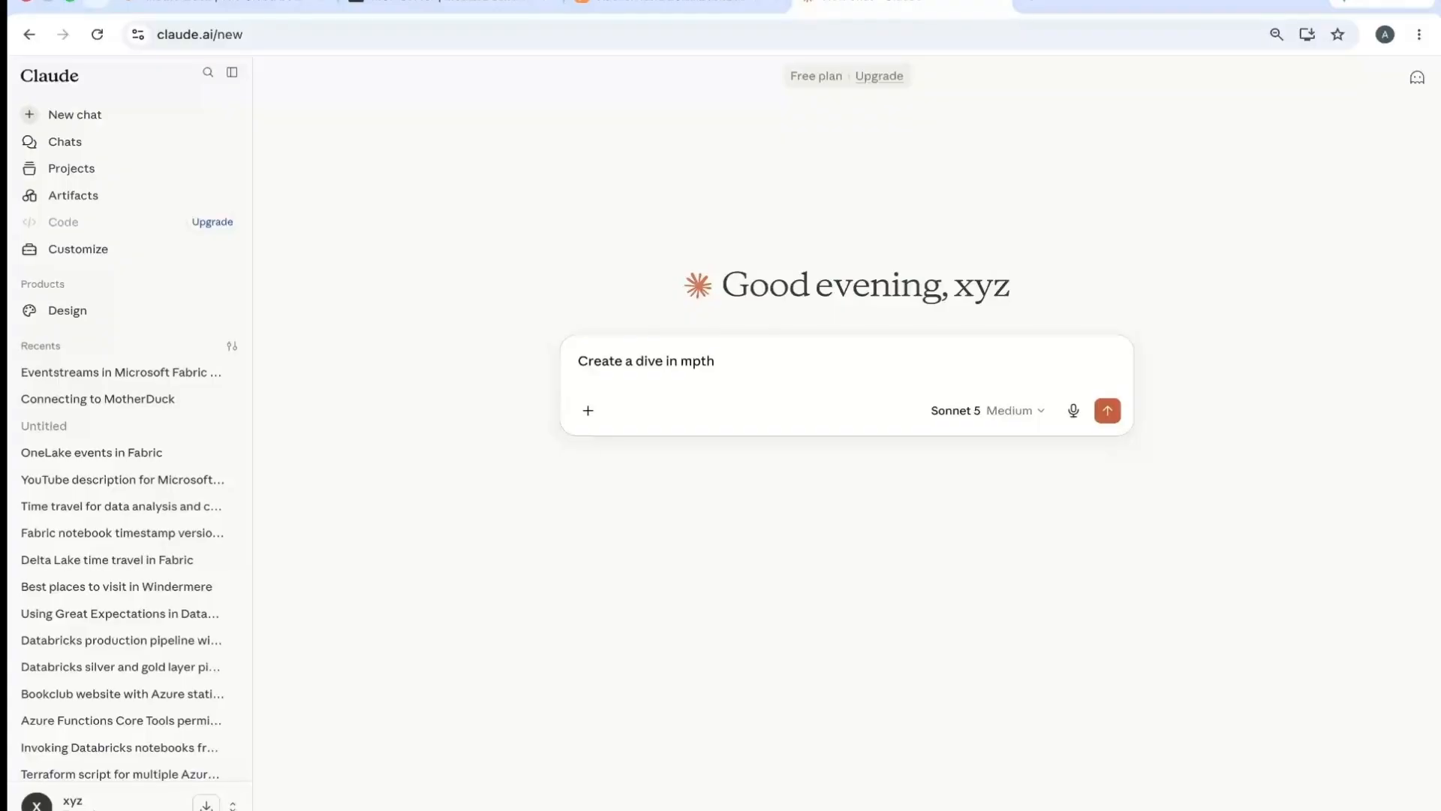
type("te a dive in motherduck for")
left_click(631, 9)
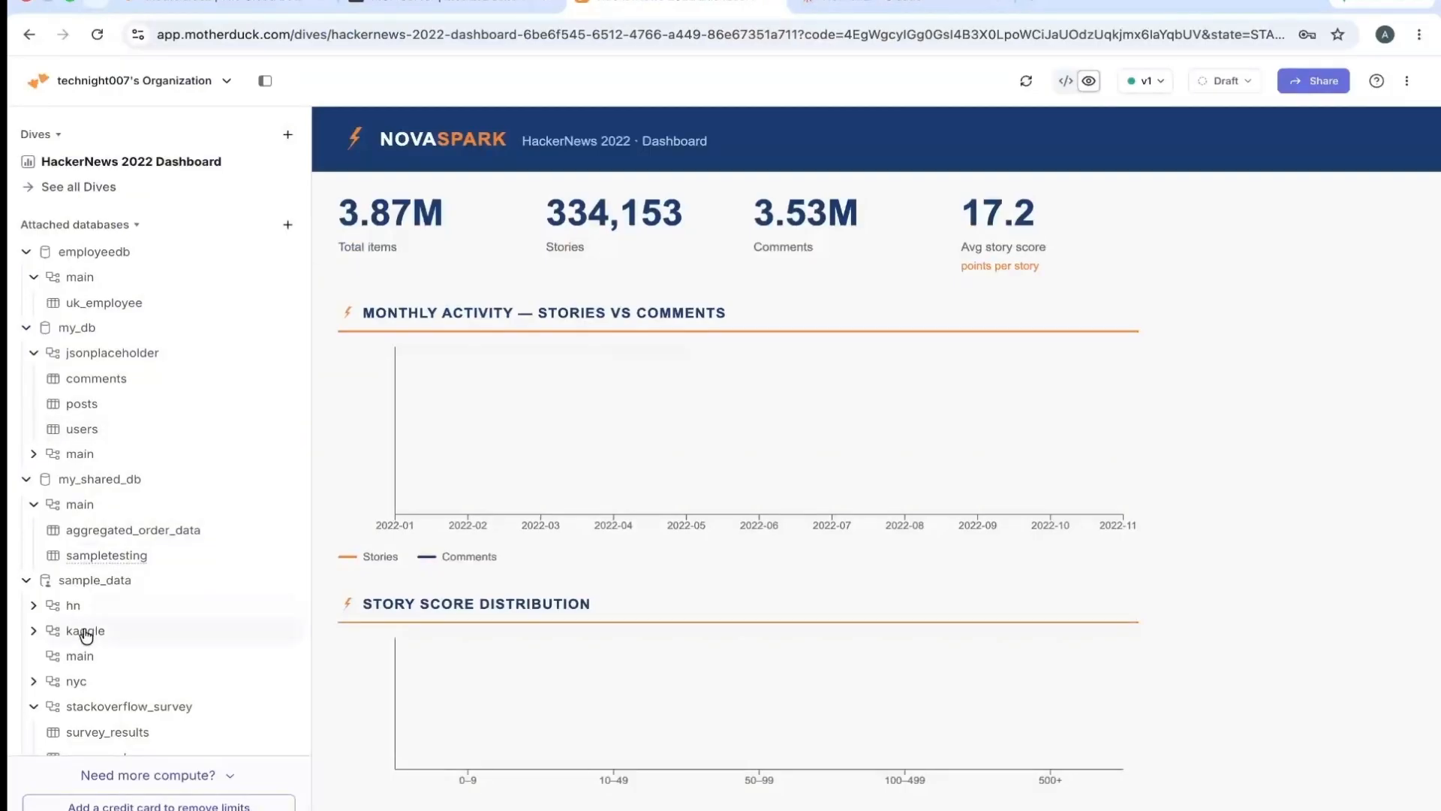
left_click(862, 3)
type("resultys")
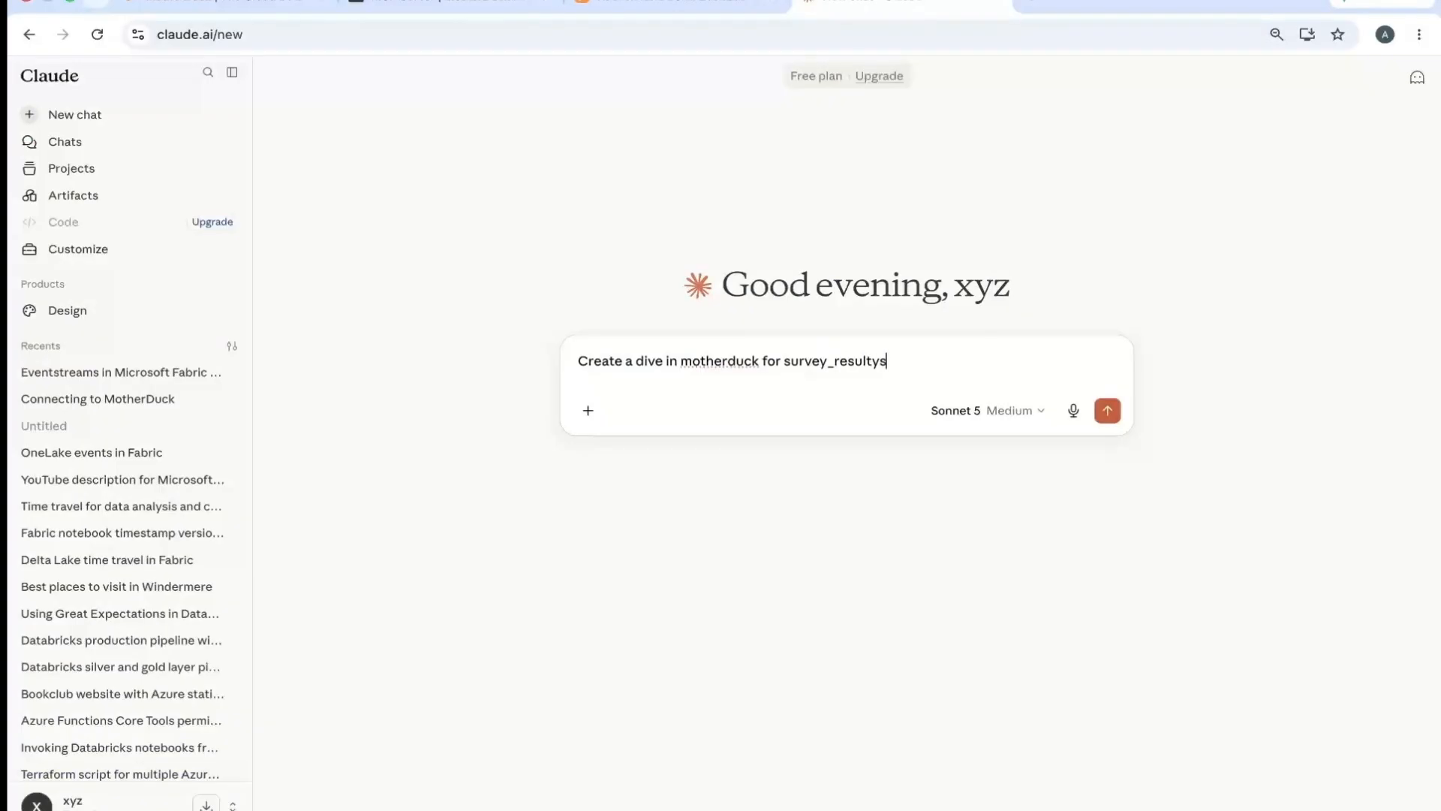
key("BackSpace")
key("BackSpace")
type("s table")
- Check the schema name in MotherDuck and extend the Claude prompt with "in stackoverflow_survey schema"
left_click(647, 5)
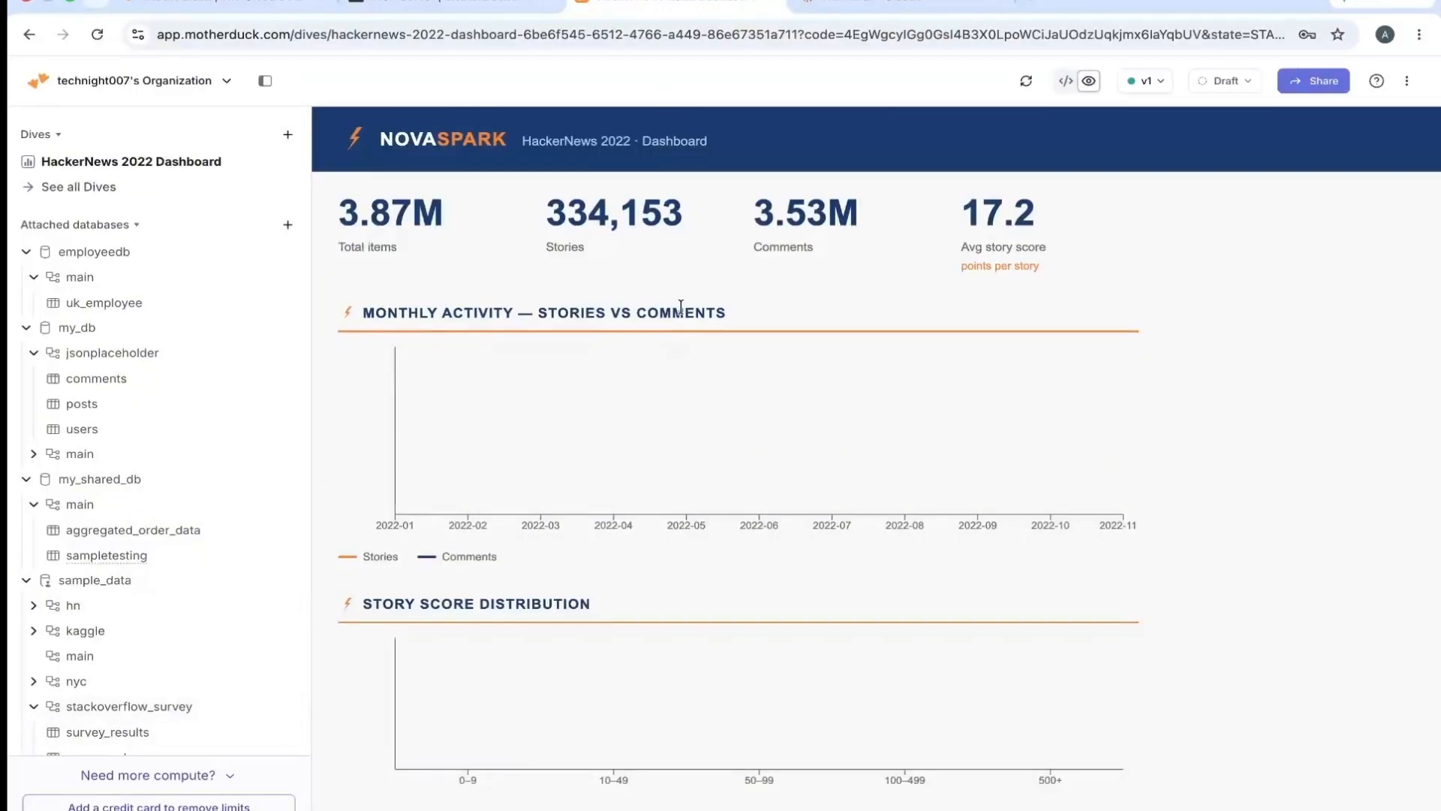
left_click(870, 6)
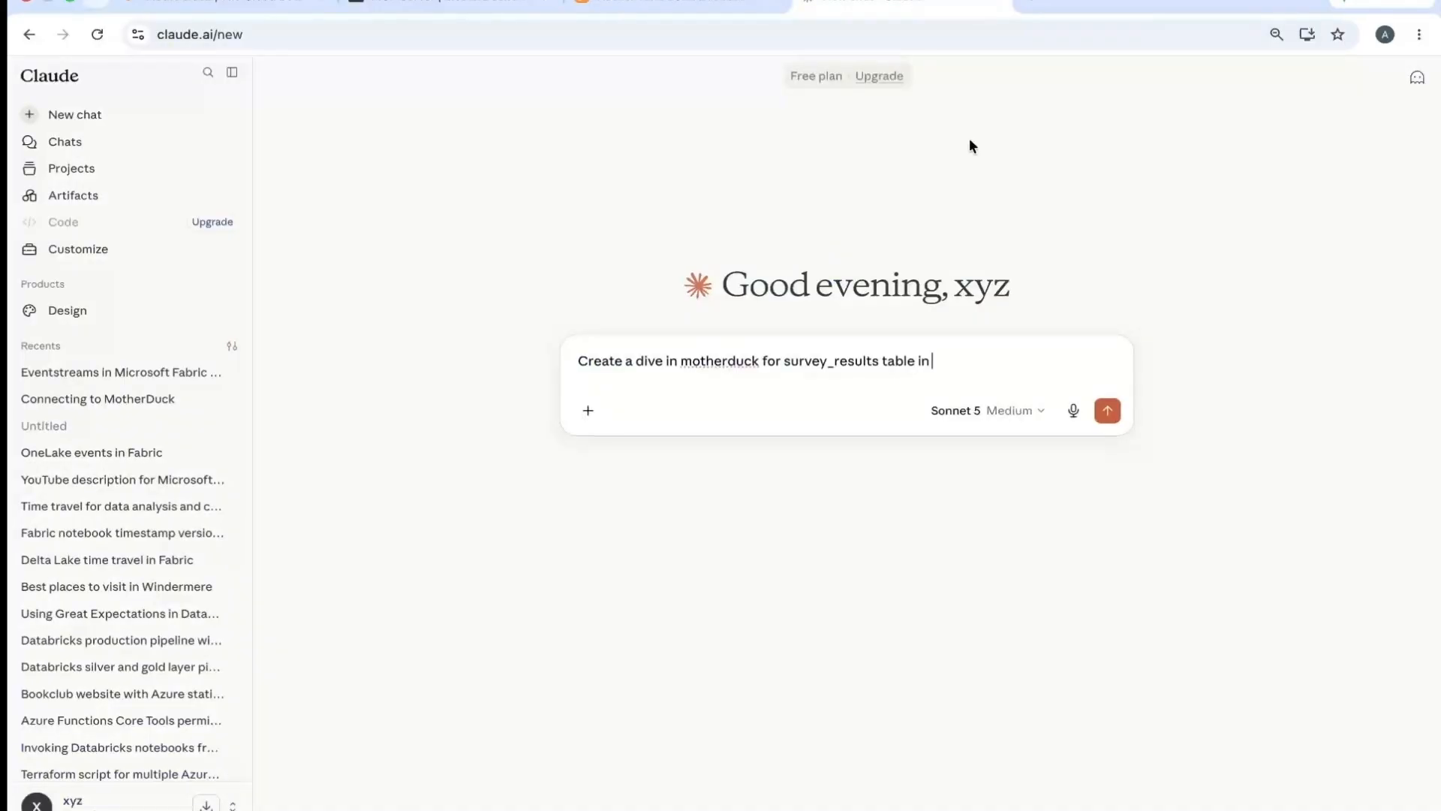
type("stadkoverflow_survey schmea")
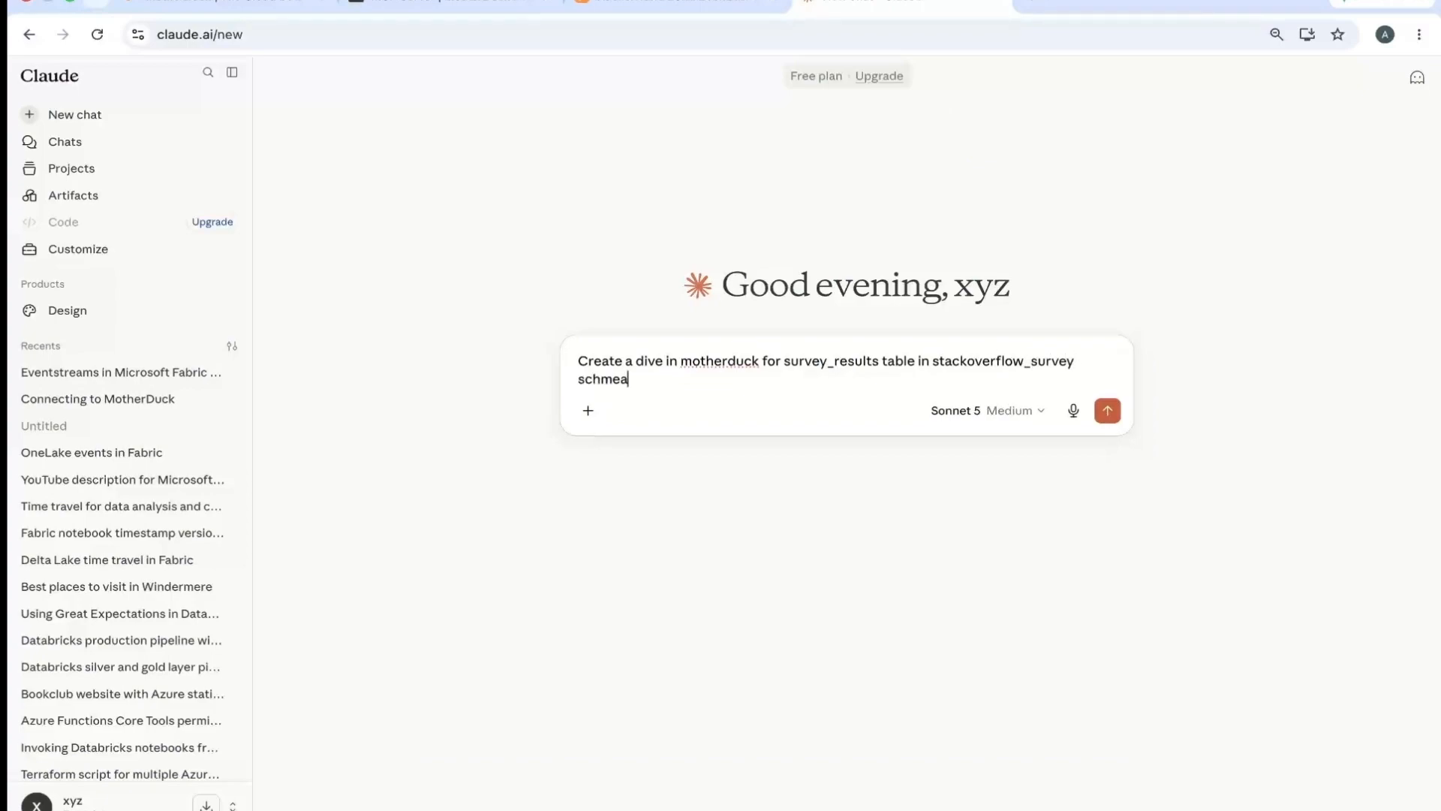
key("BackSpace")
type("ma in")
- Check the database name in MotherDuck and complete the Claude prompt with "in sample_data database"
left_click(680, 9)
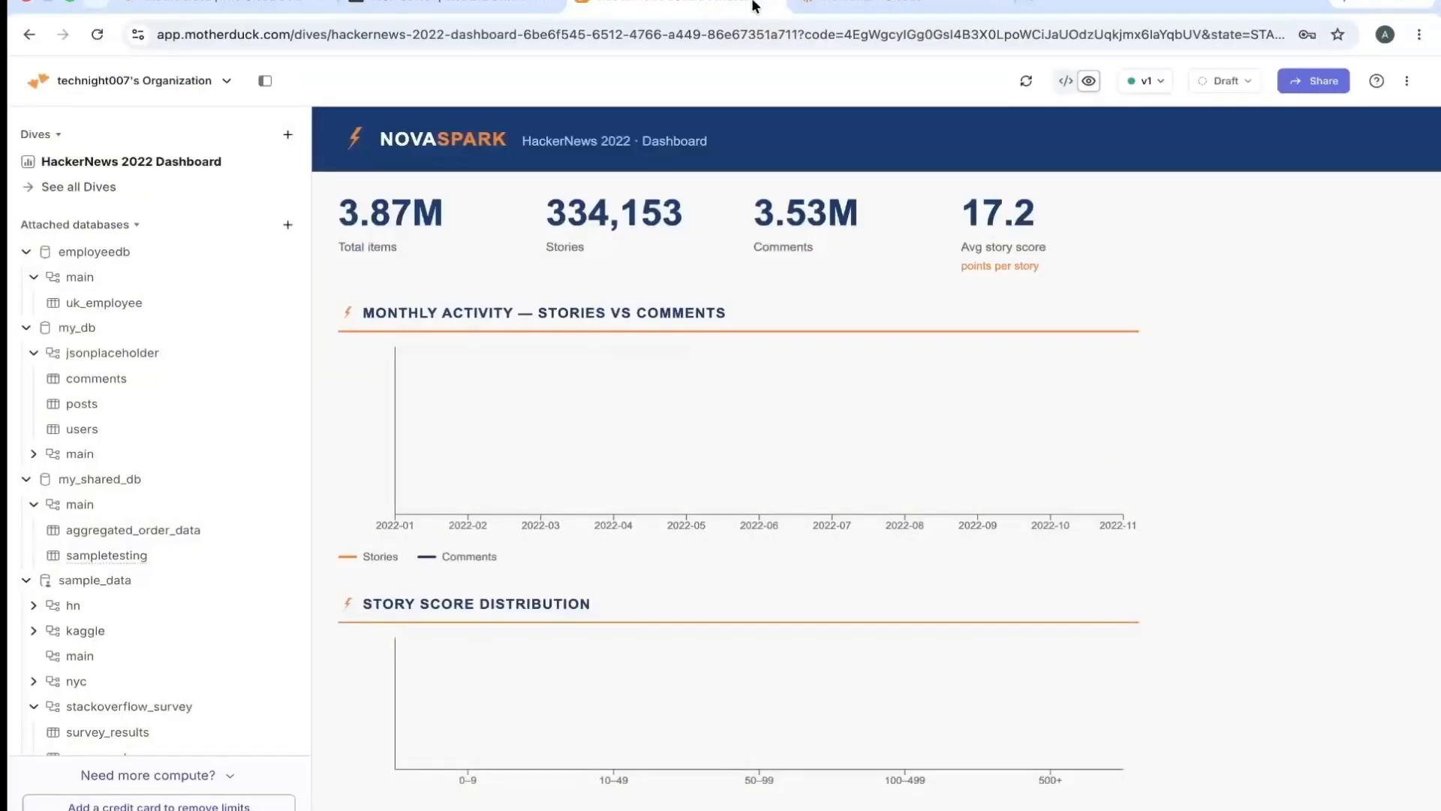
left_click(870, 2)
type("ample")
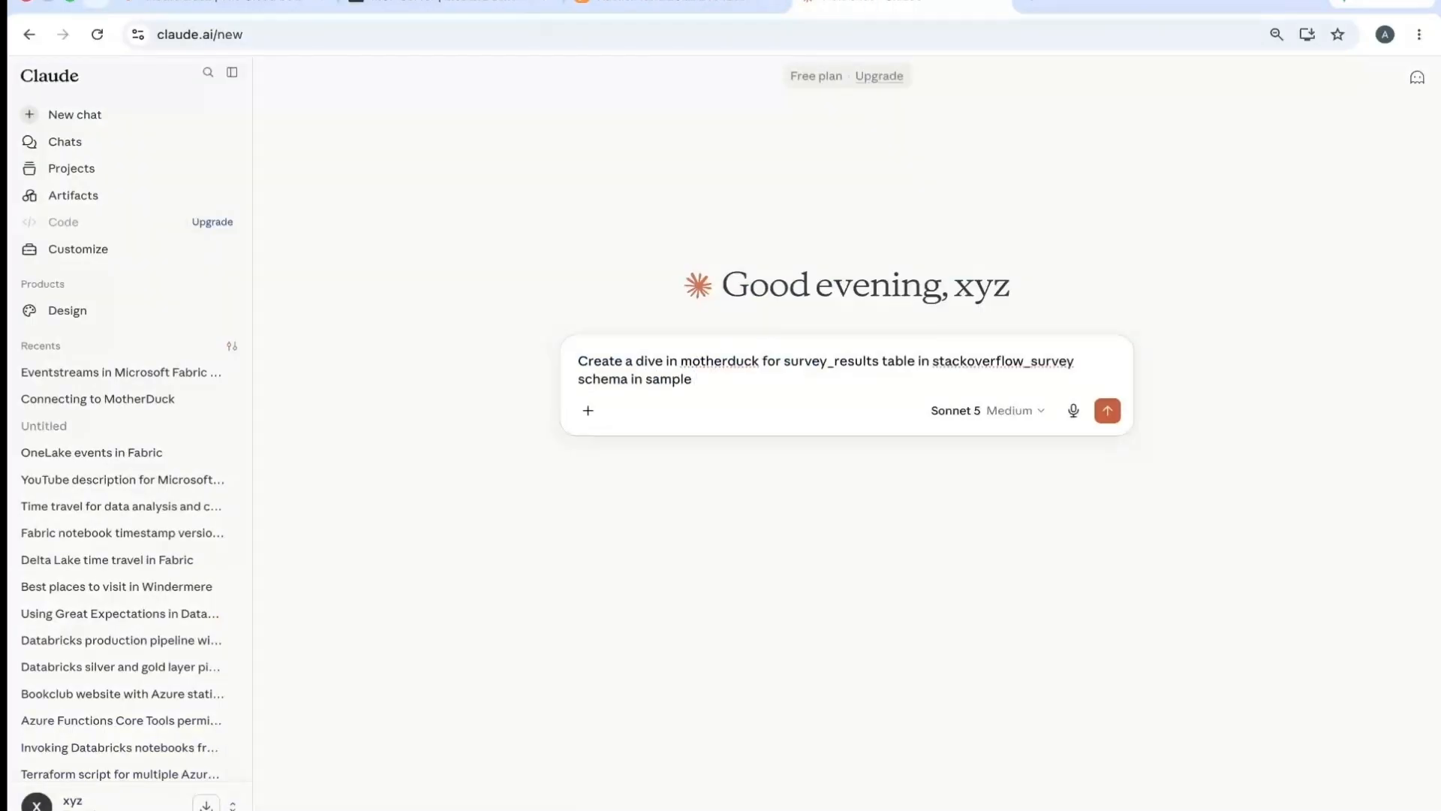
type(" d_data database")
- Query the survey_results table in a MotherDuck notebook to examine its columns and sample rows, and return to the Claude prompt
left_click(661, 6)
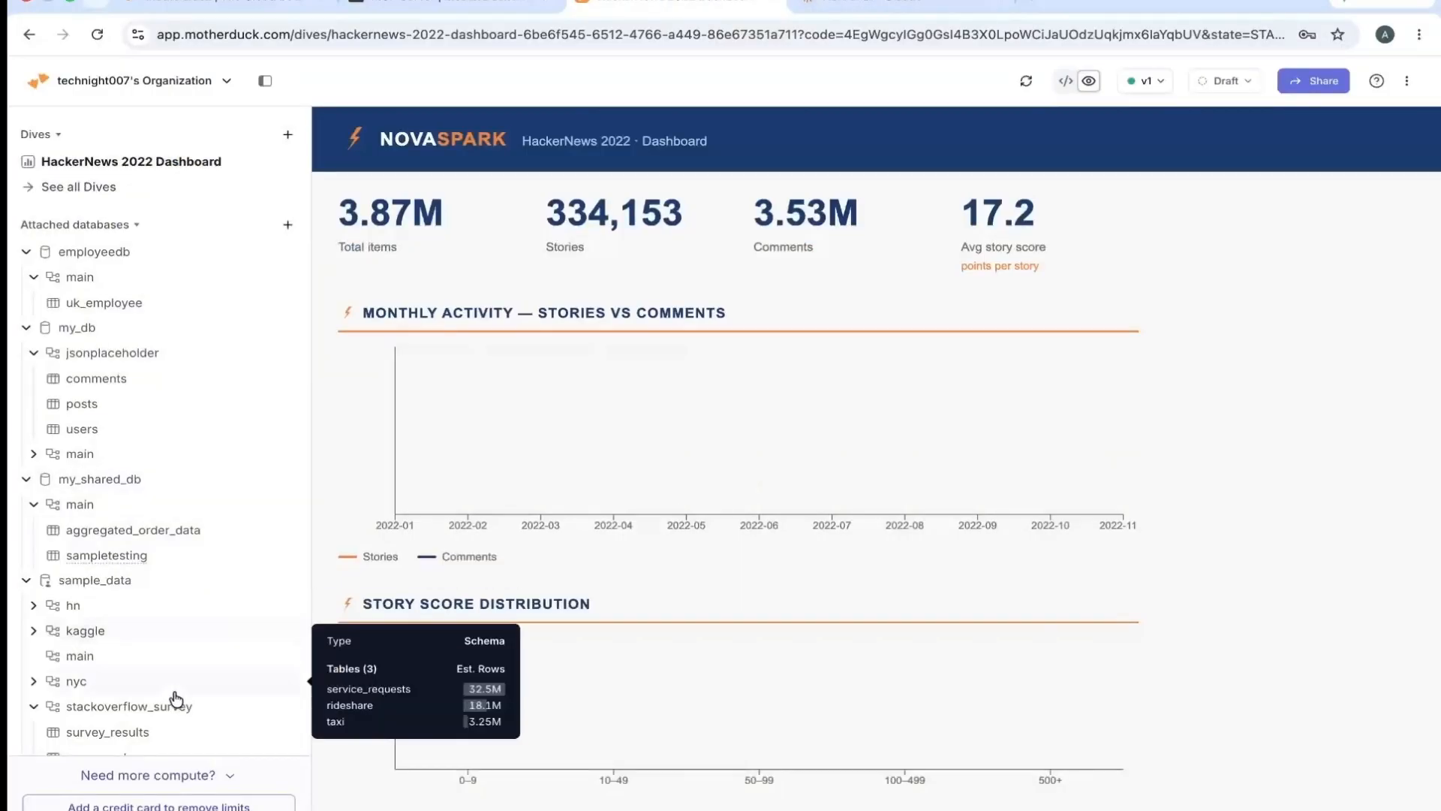
left_click(118, 739)
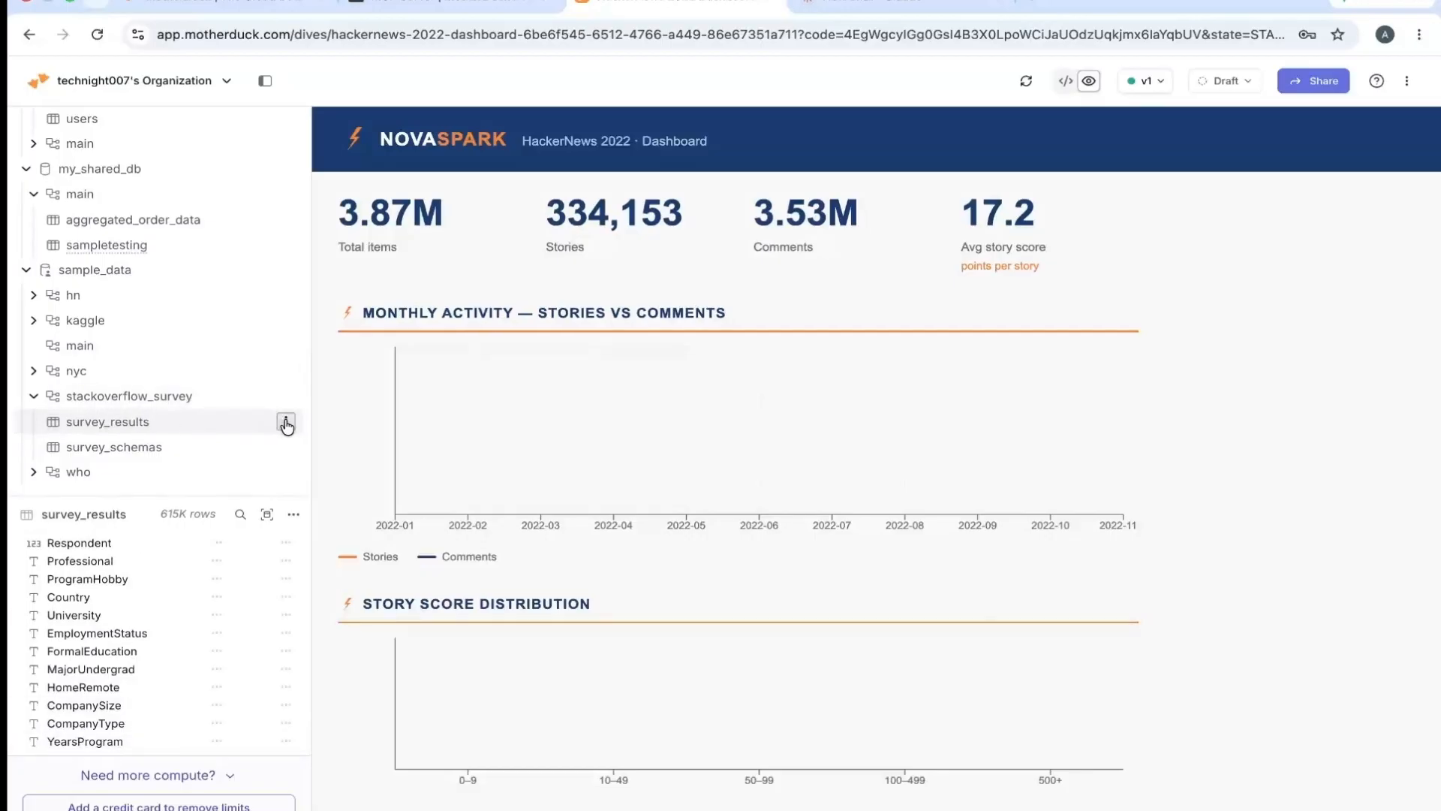
left_click(286, 424)
left_click(357, 502)
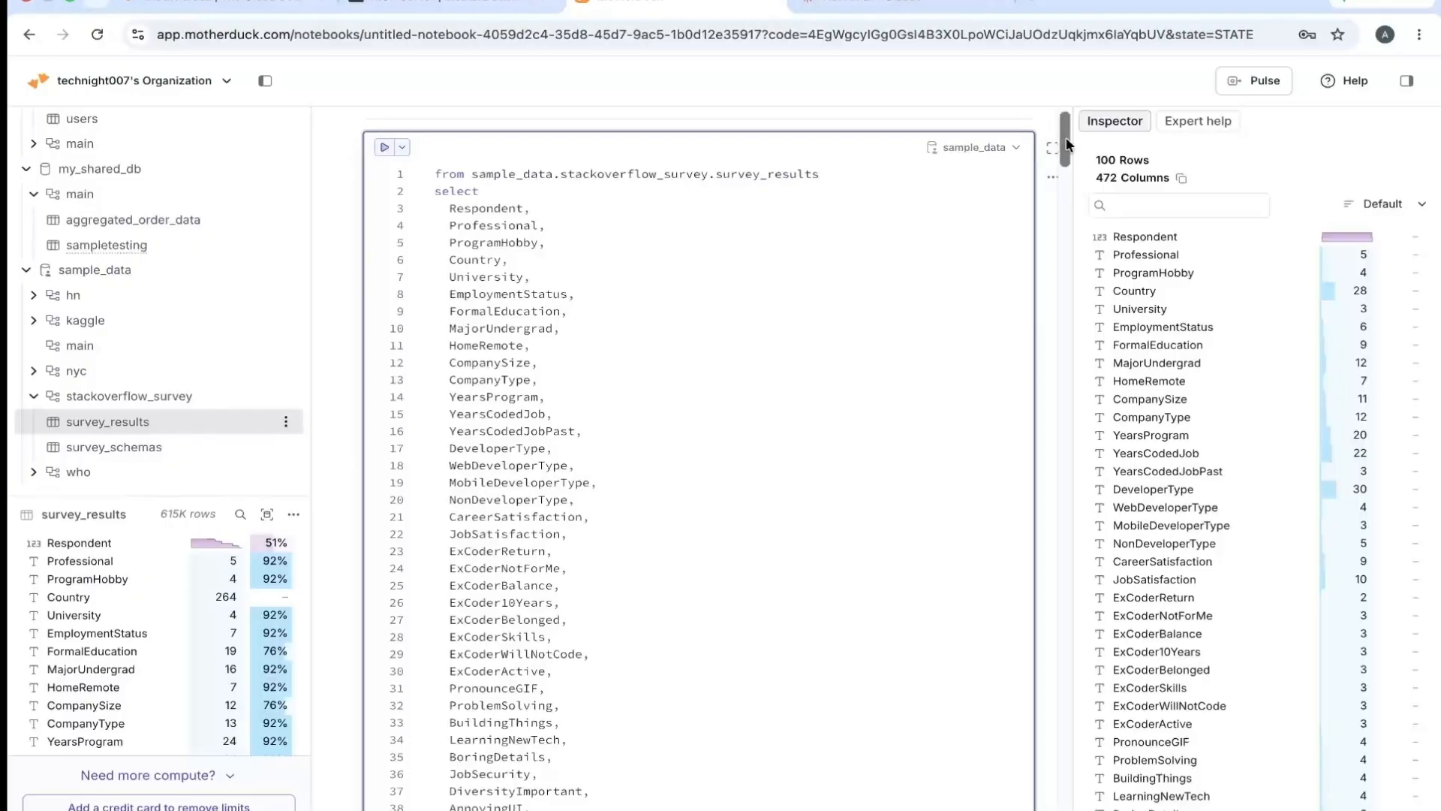
left_click_drag(1067, 143, 1045, 526)
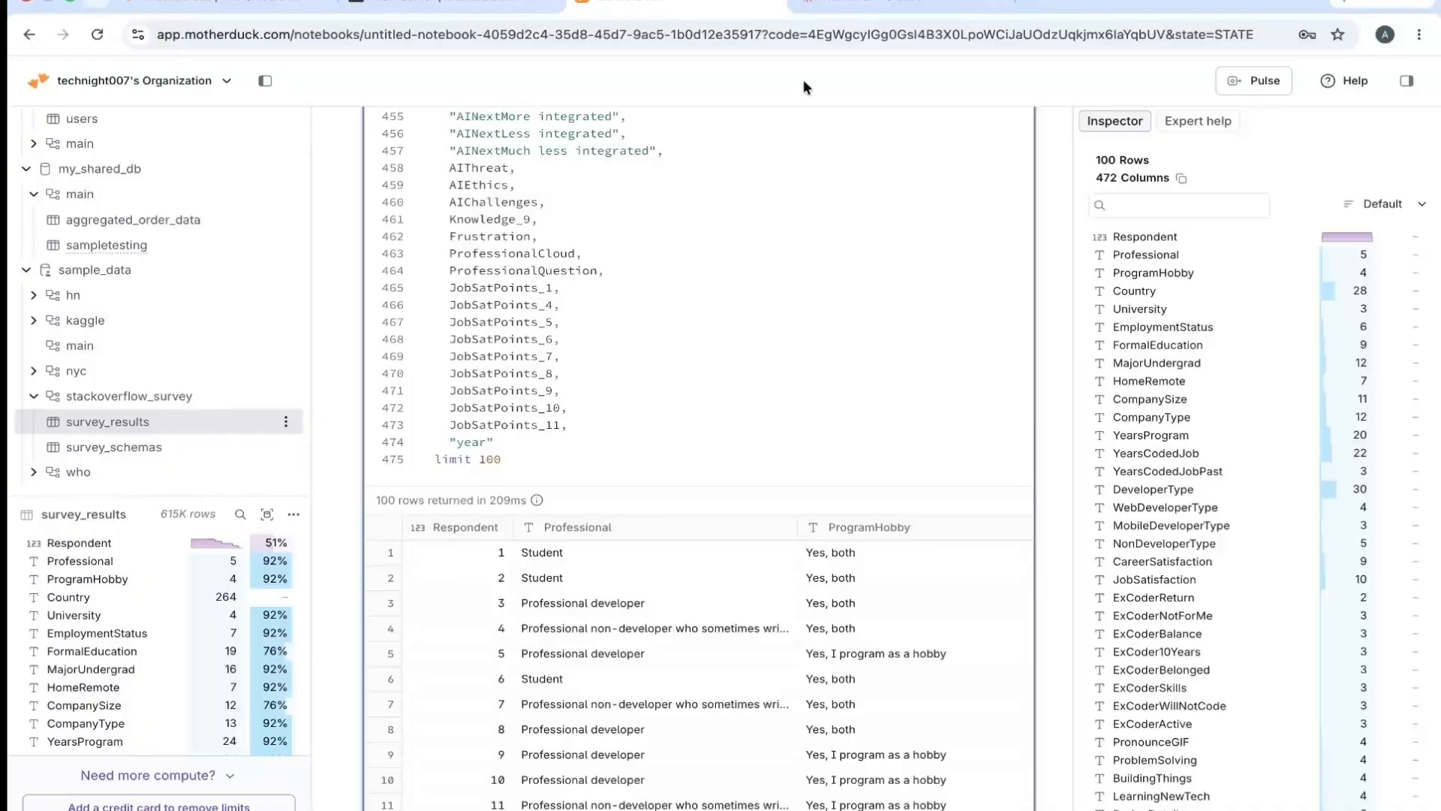
left_click(844, 14)
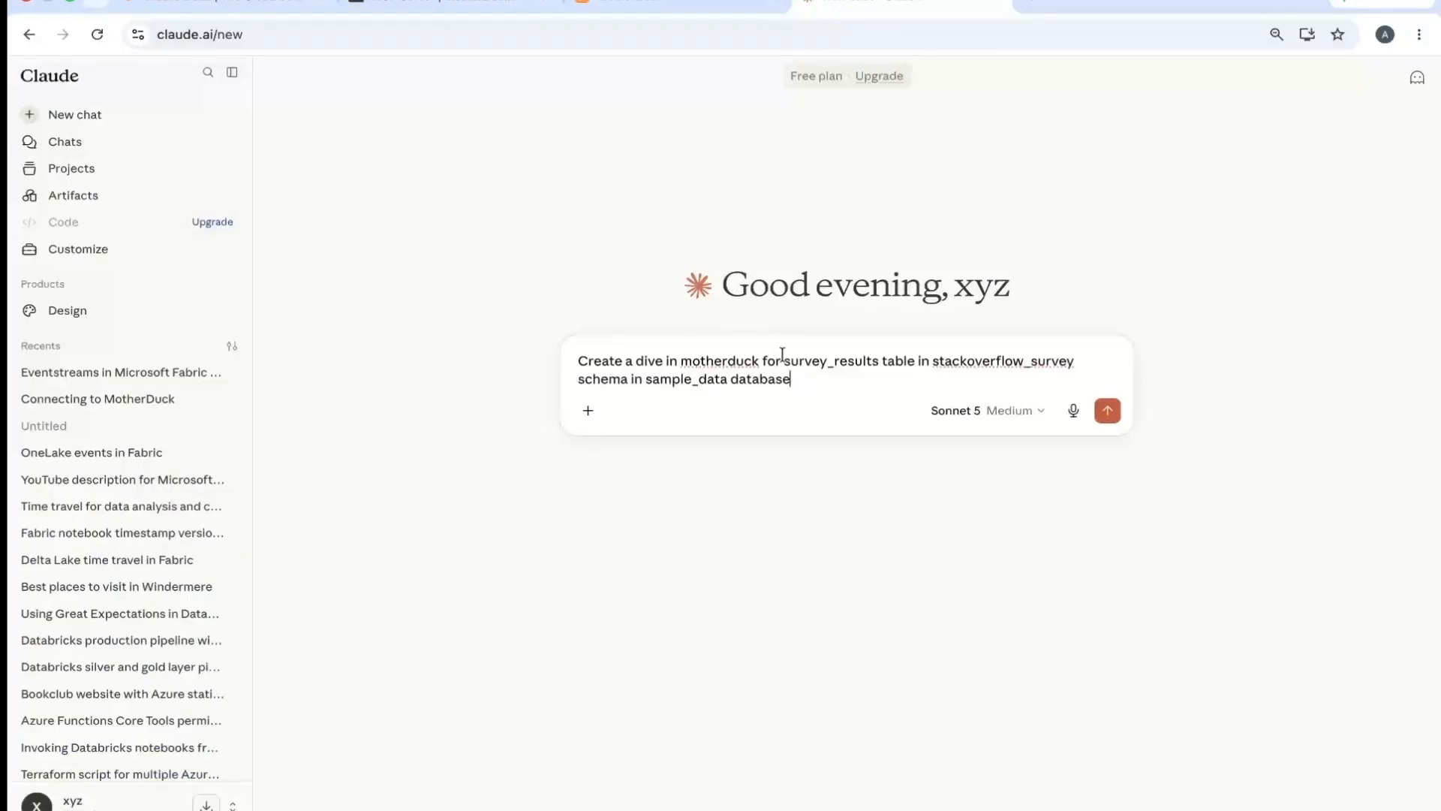
- Complete the dive prompt with "and show me trends." and send it
type("and show me trends.")
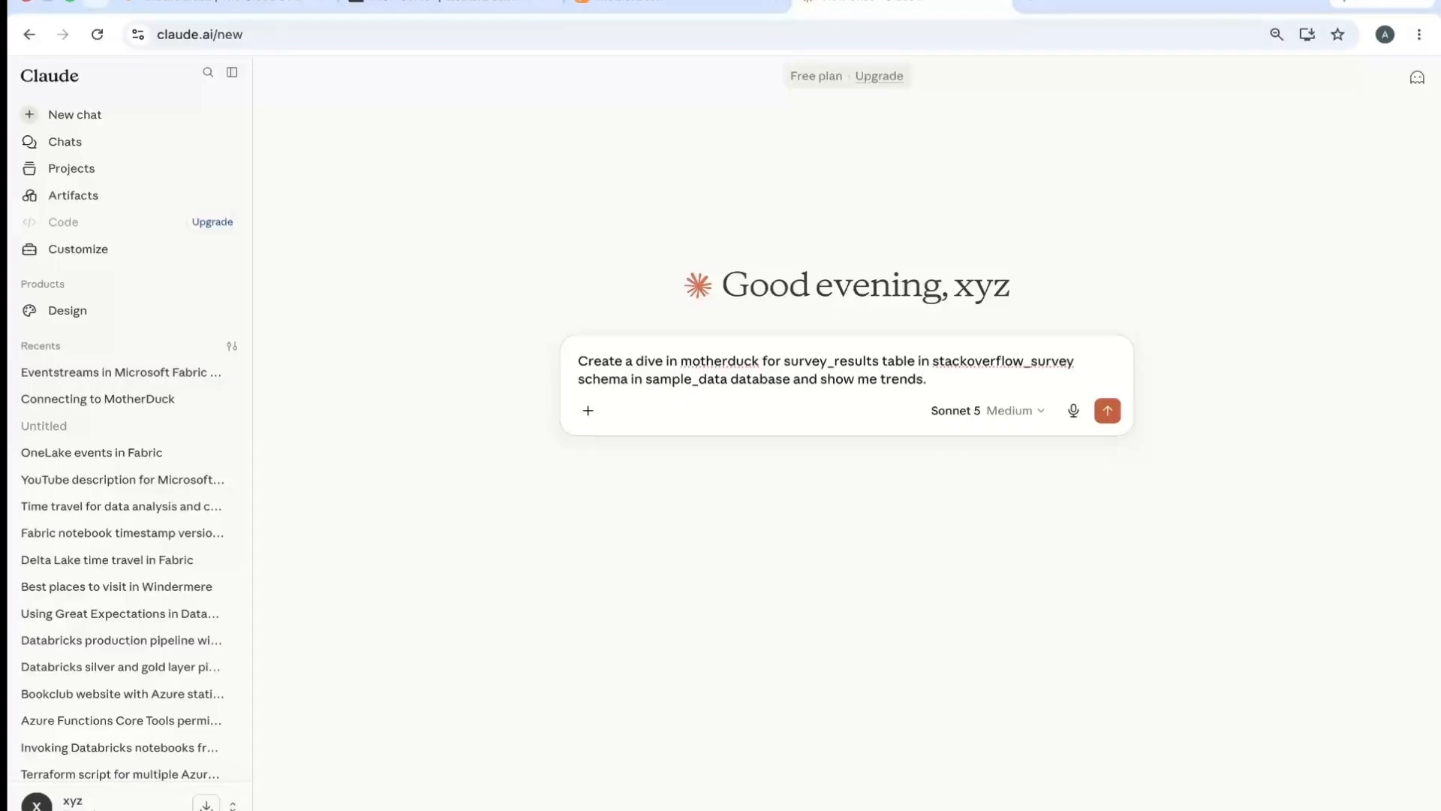
key("Return")
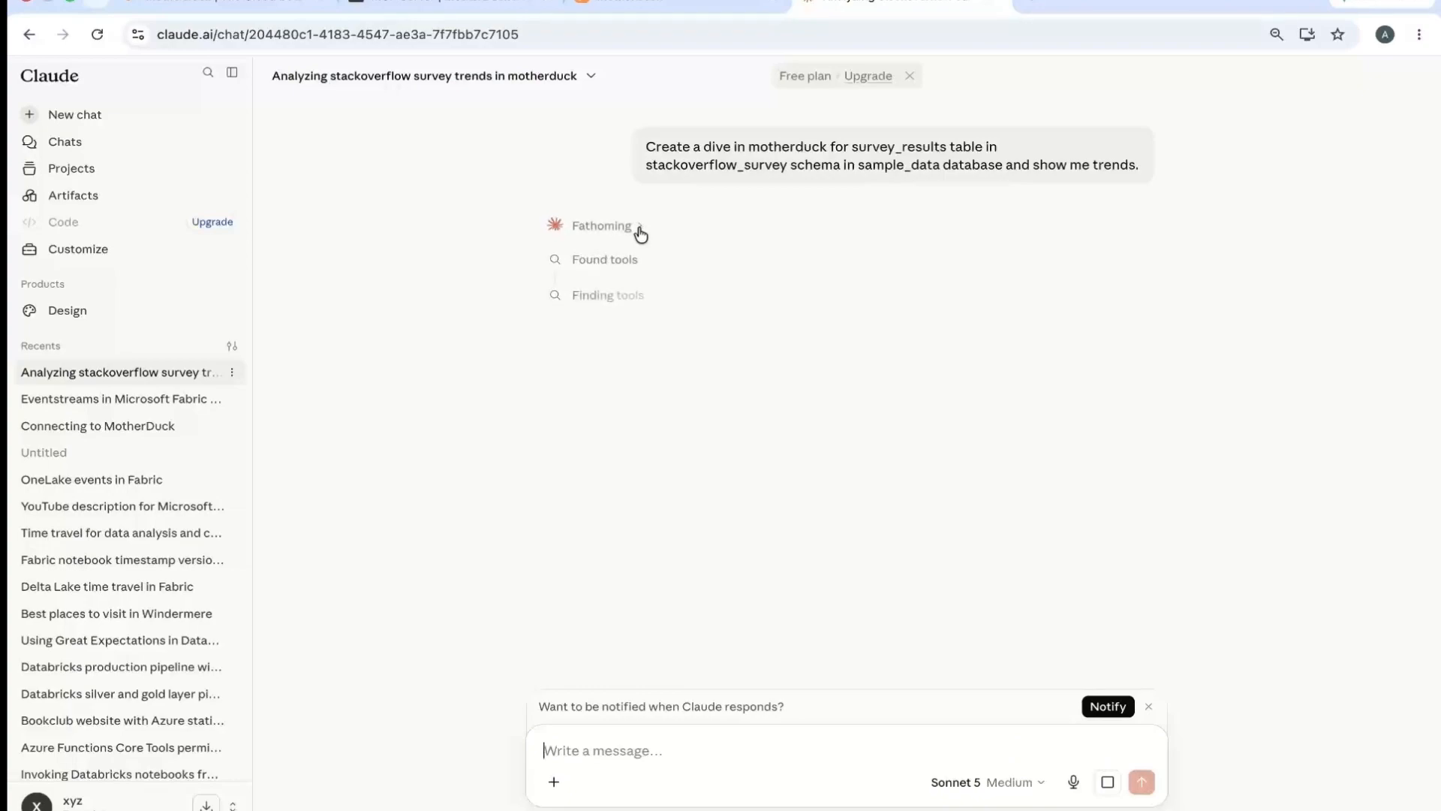
- Inspect the request and response of both tool searches in Claude's reply
left_click(625, 264)
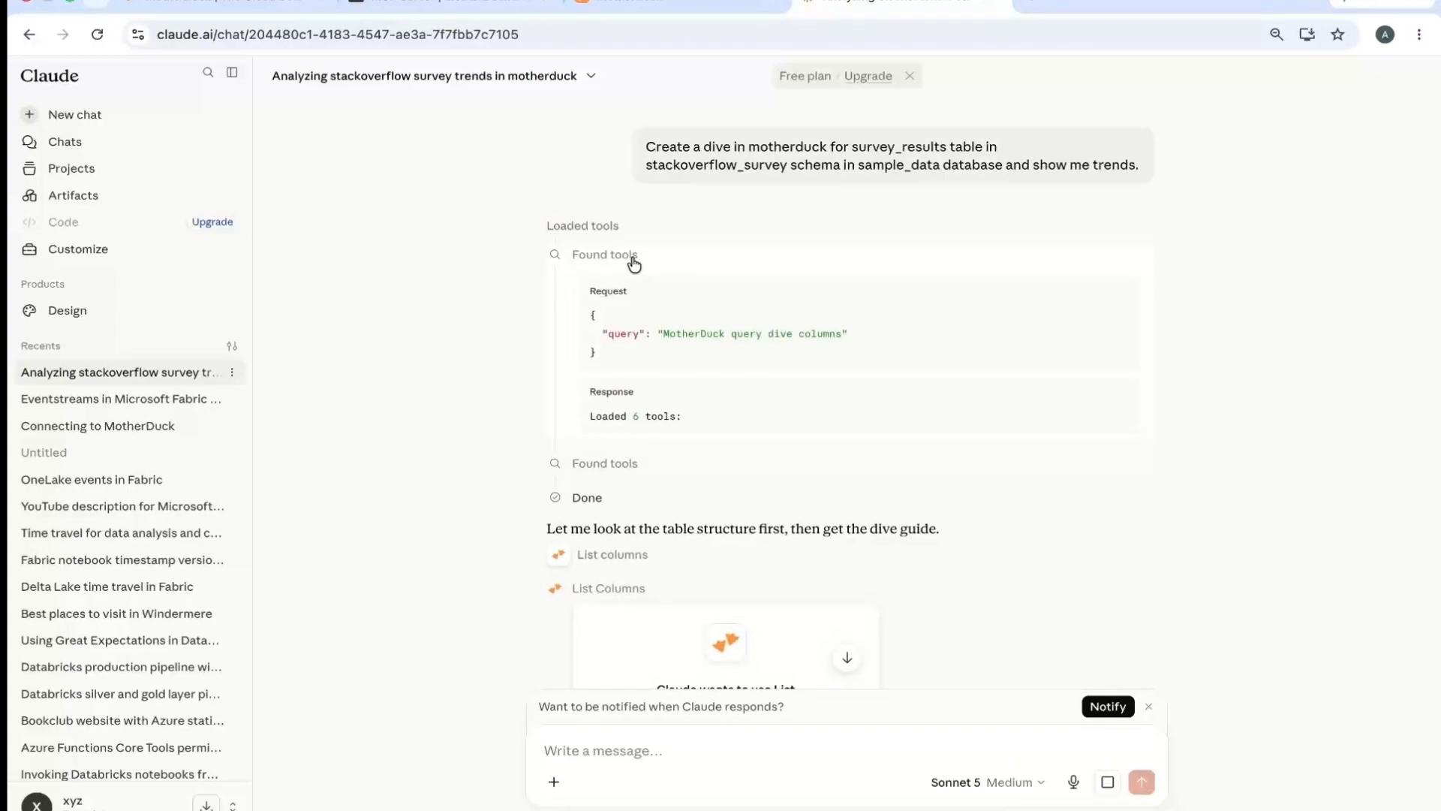
left_click(635, 261)
left_click(601, 298)
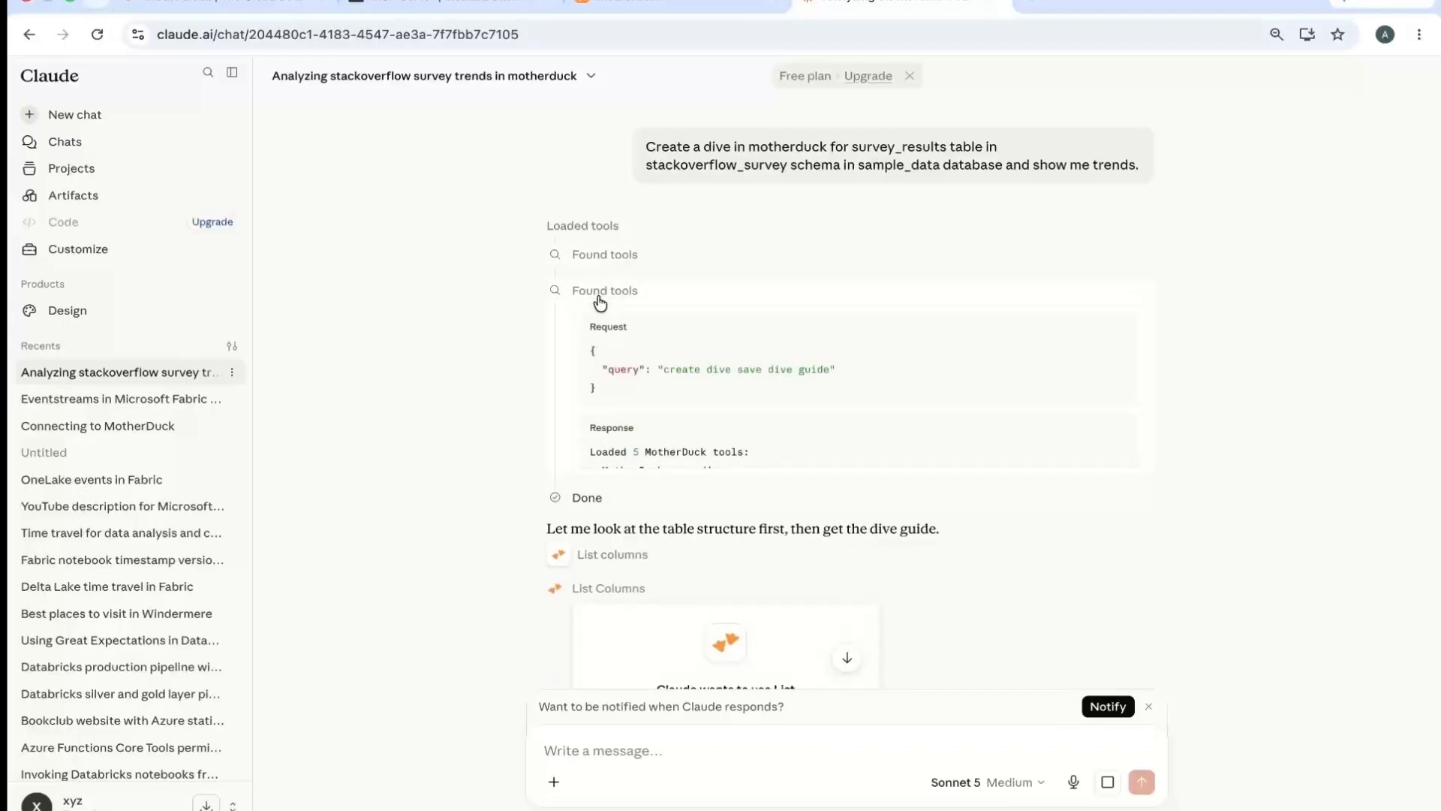
left_click(600, 300)
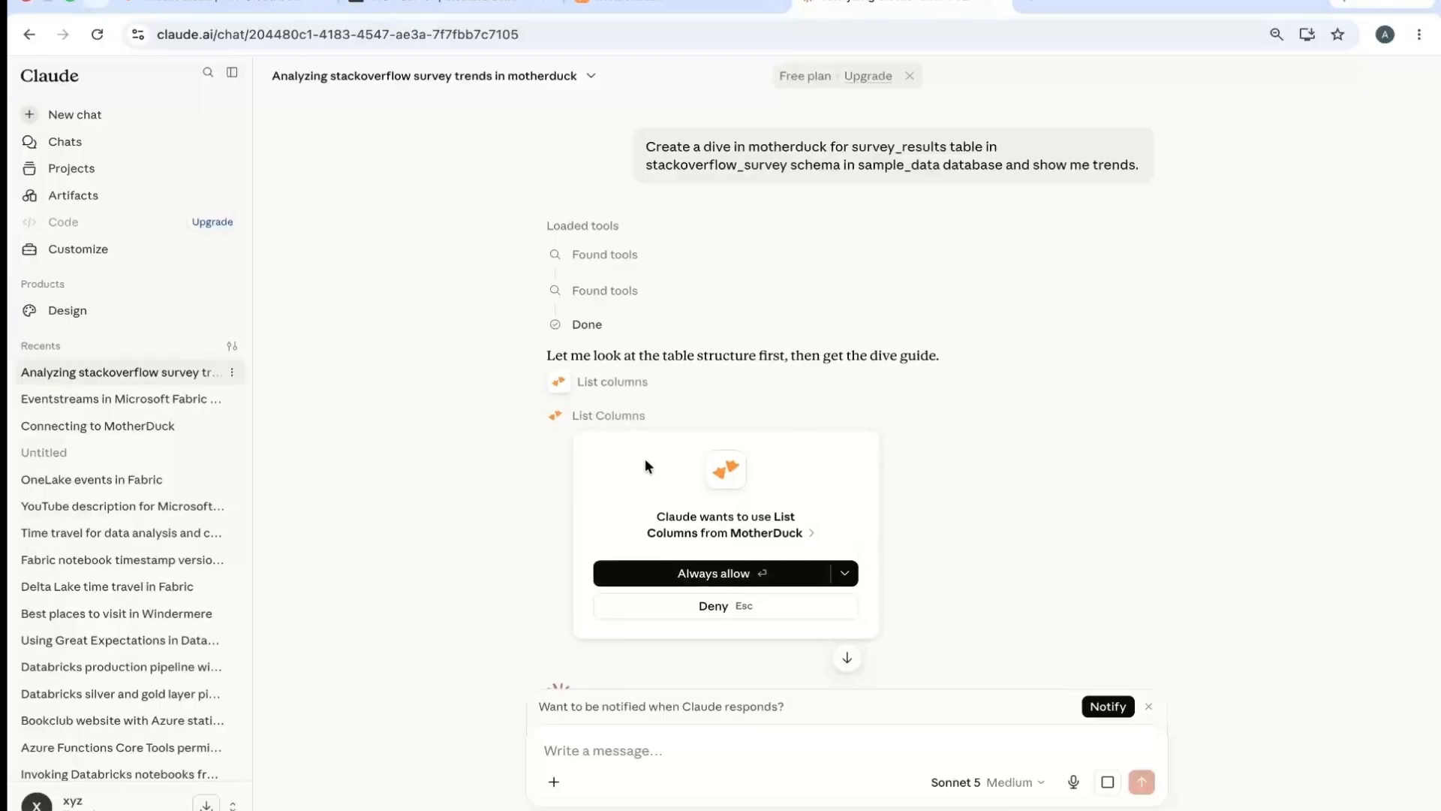
- Always allow Claude to use MotherDuck's List Columns and MotherDuck Query tools, glancing at the MotherDuck notebook while it works
left_click(714, 579)
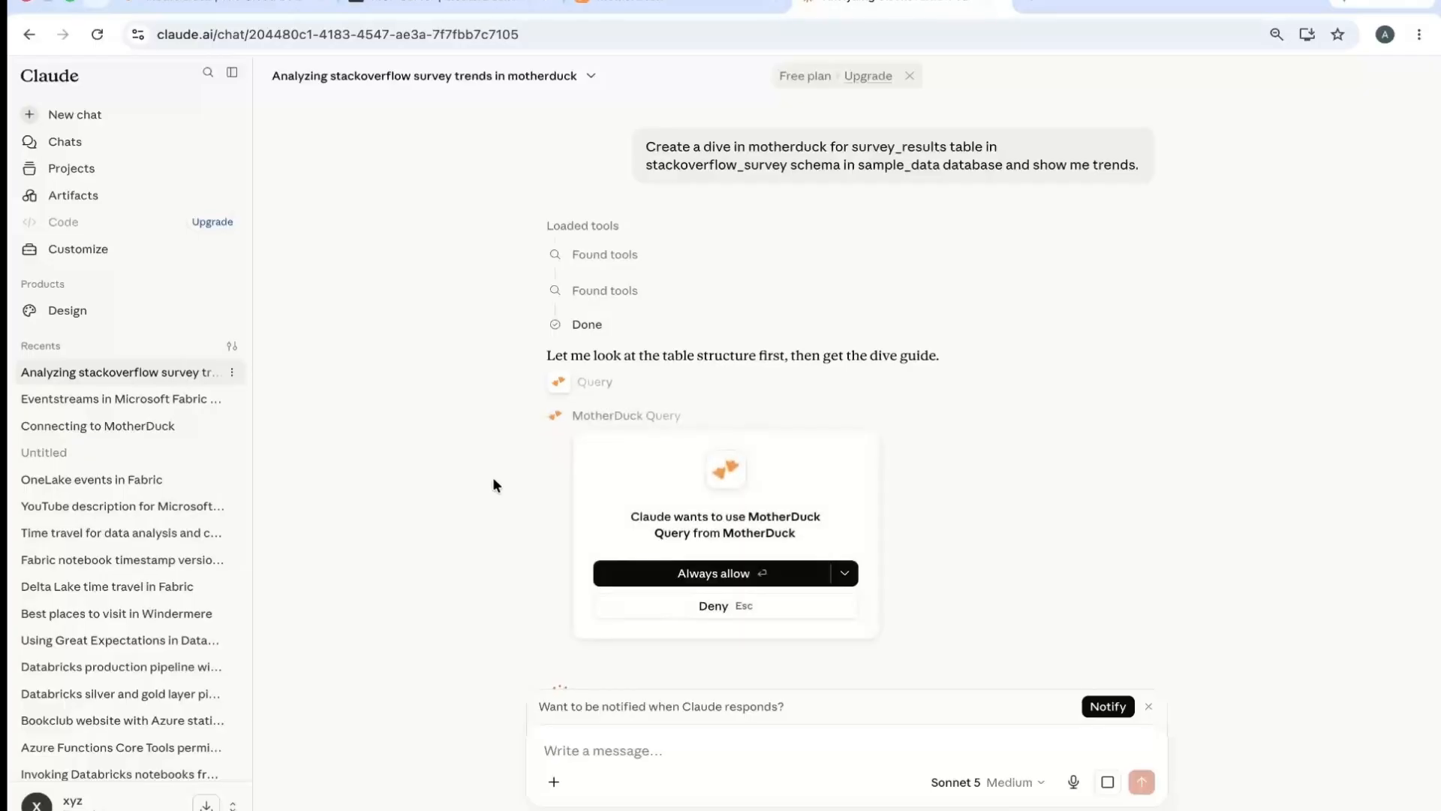
left_click(713, 574)
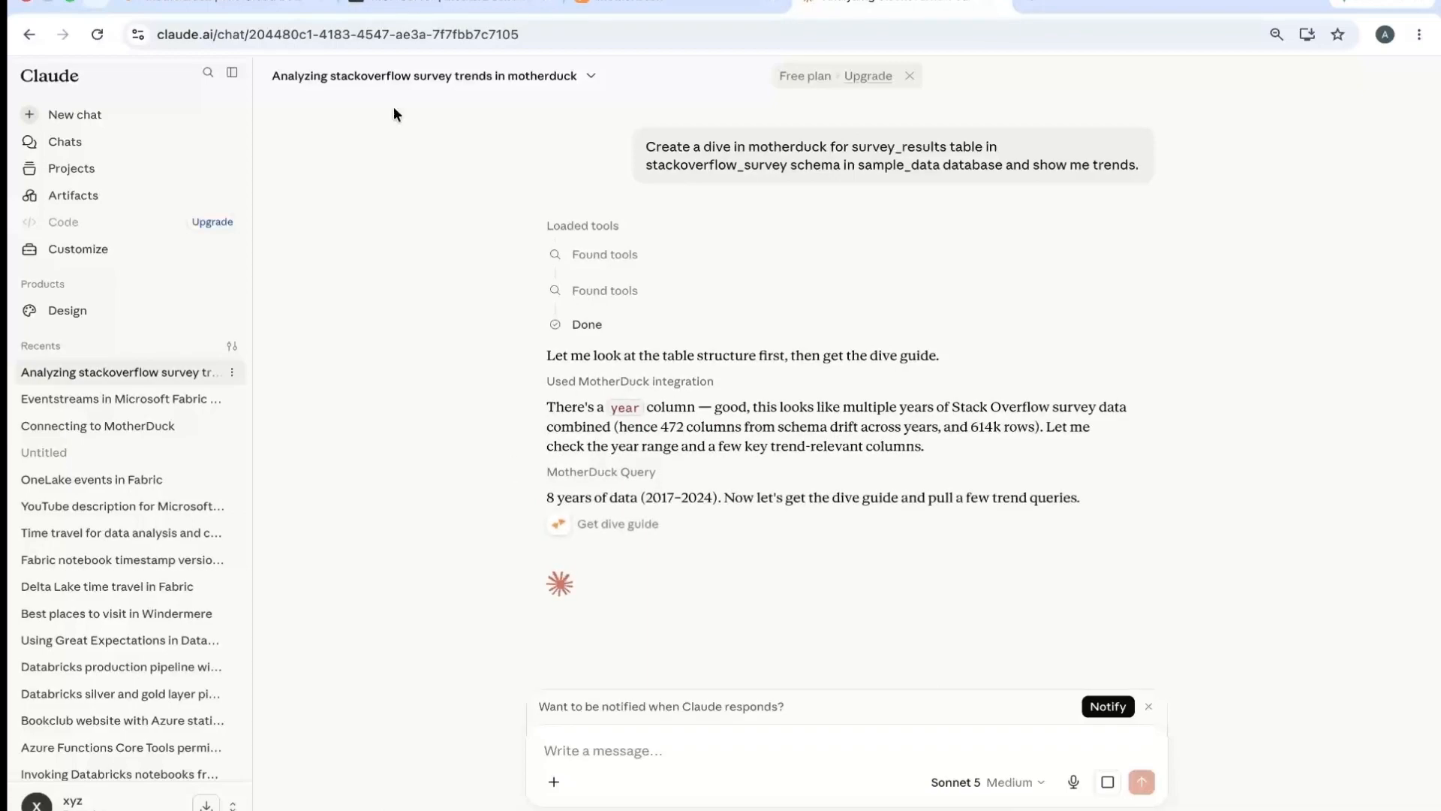
left_click(601, 4)
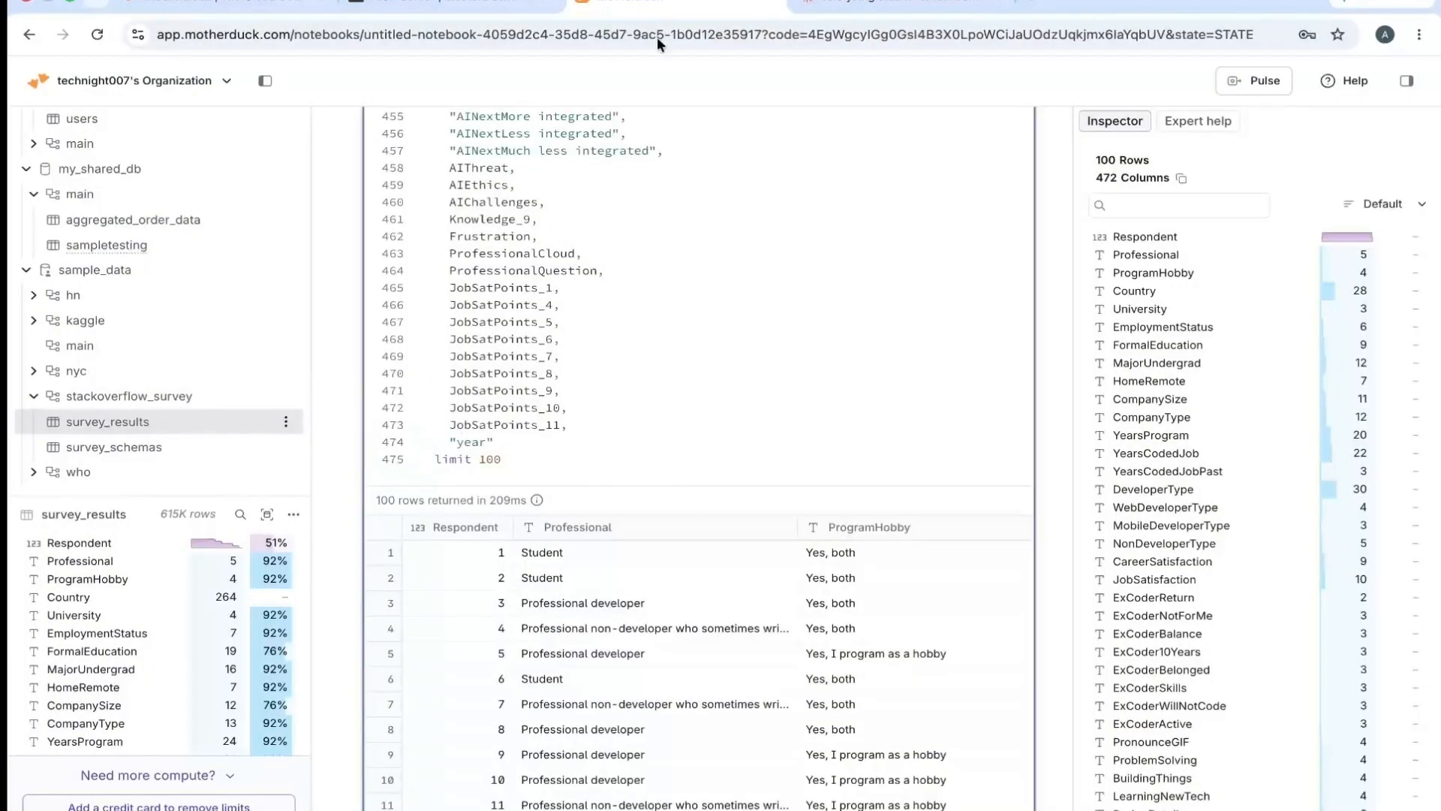
left_click(858, 6)
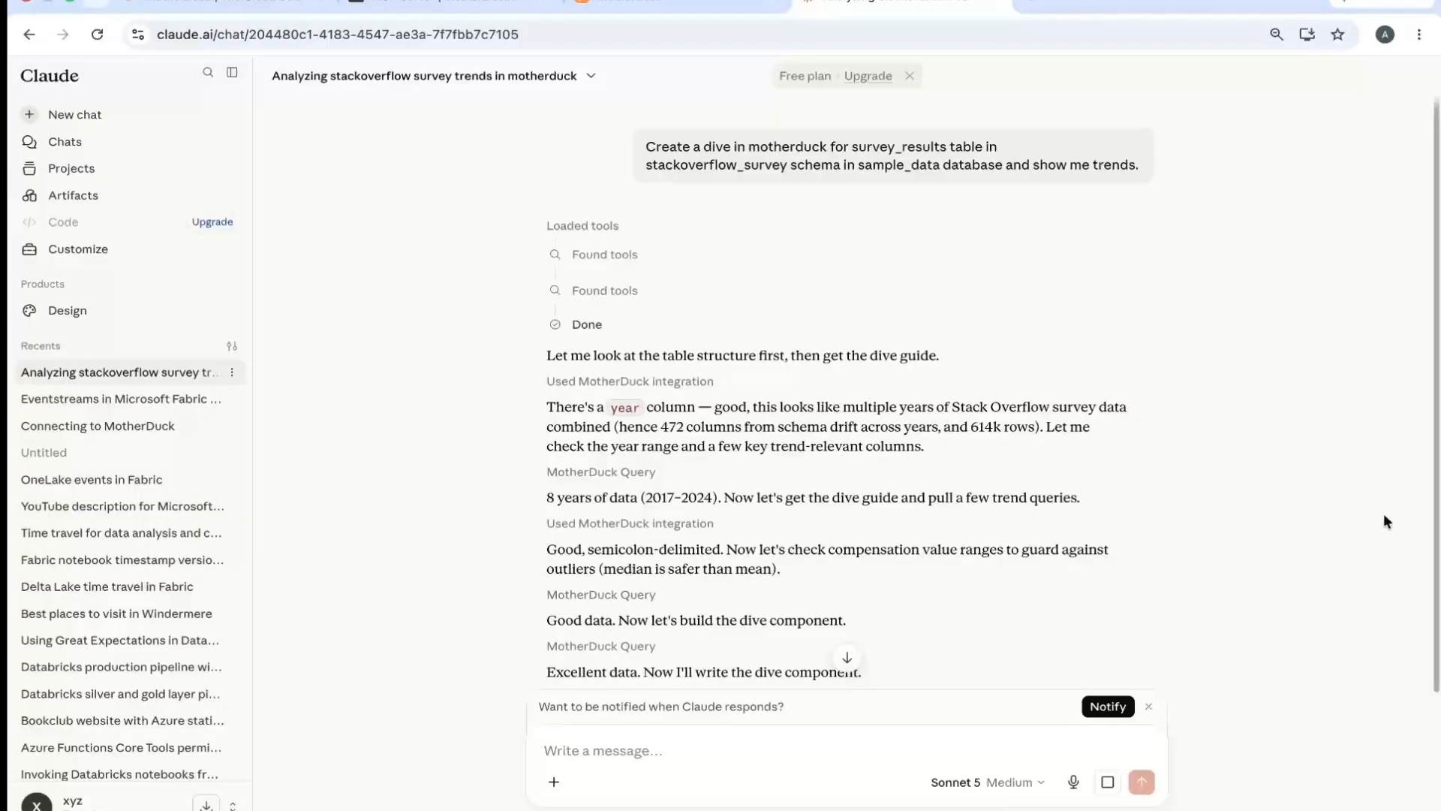
- Follow Claude's progress on the dive component and view the available effort levels and other models
left_click_drag(1436, 487, 1417, 656)
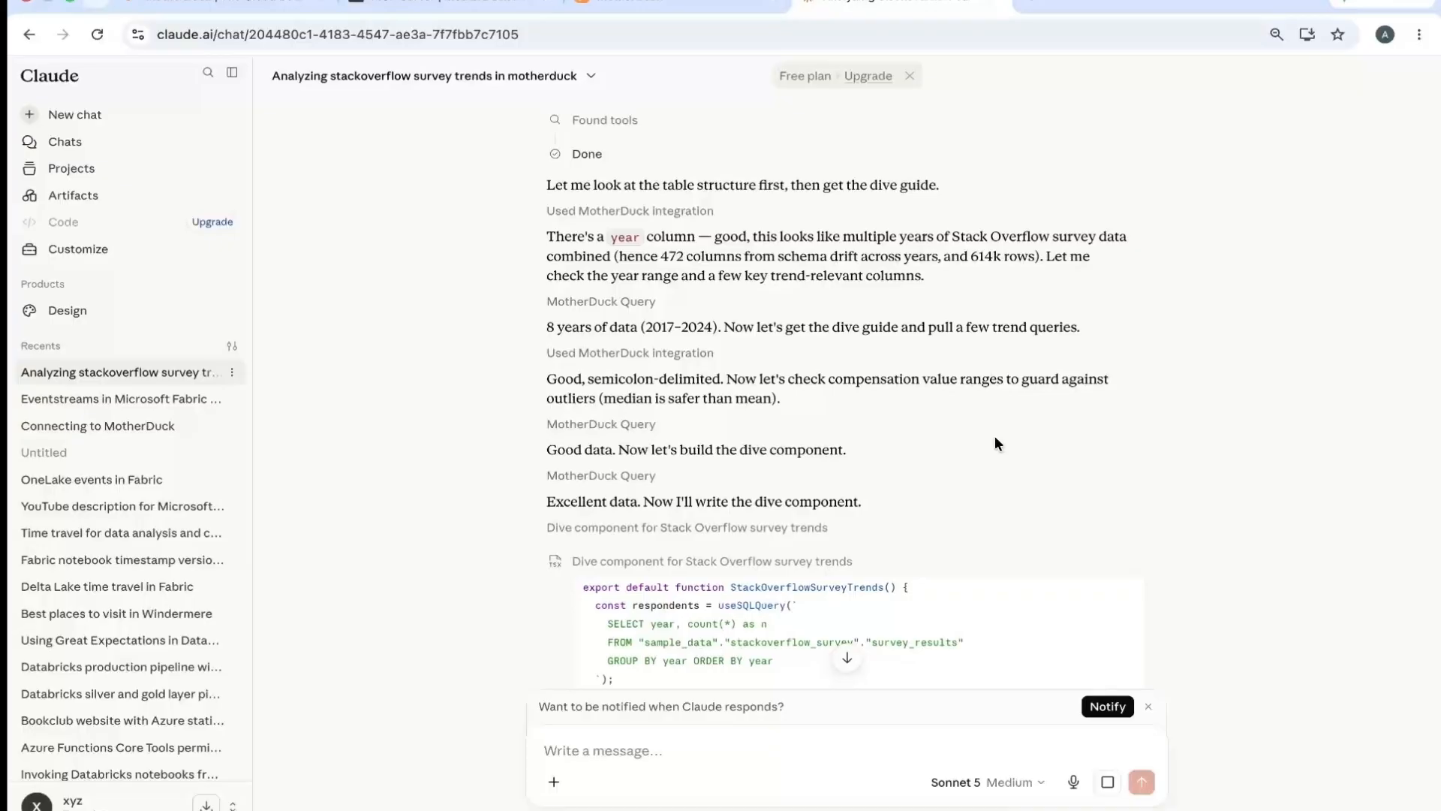
left_click(1039, 783)
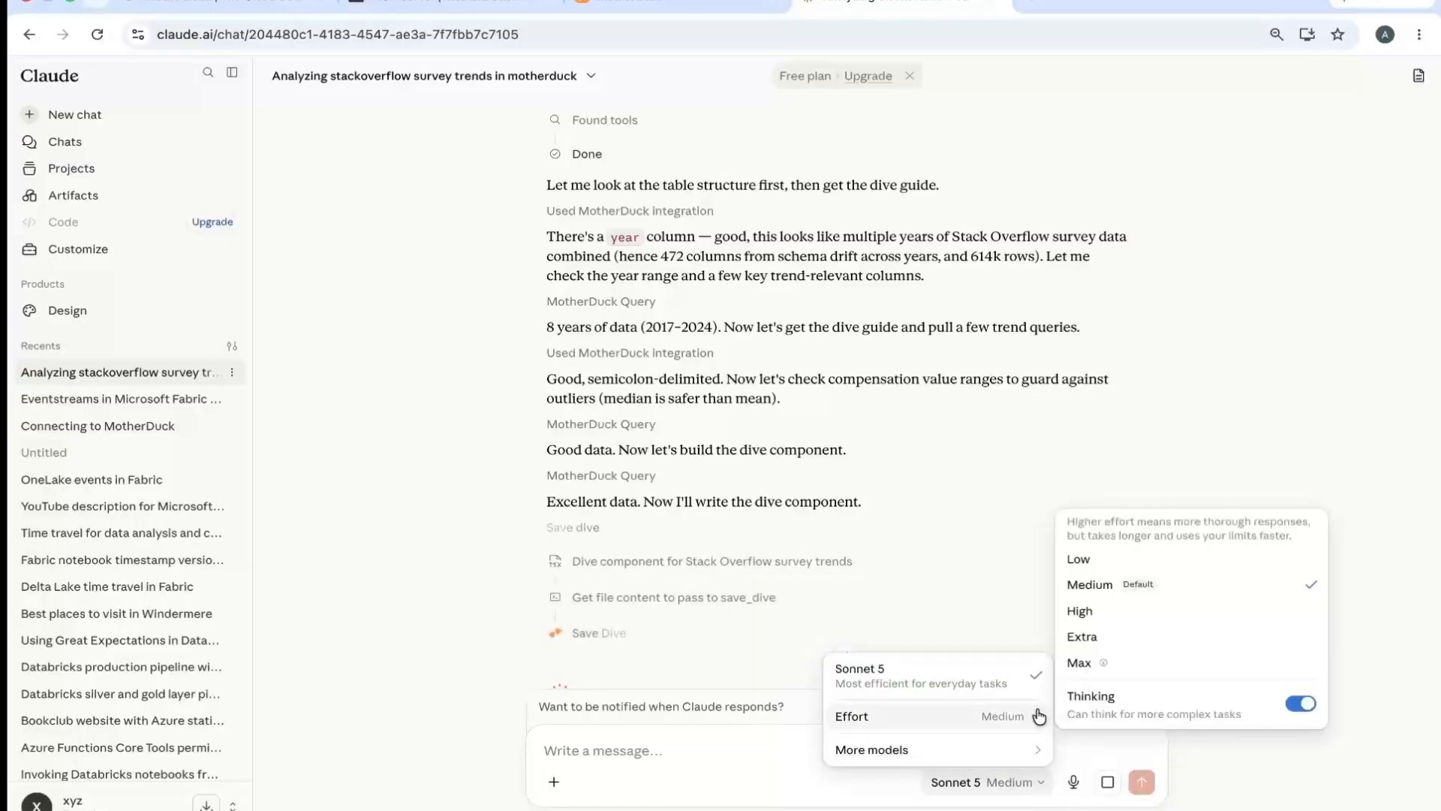
mouse_move(1040, 749)
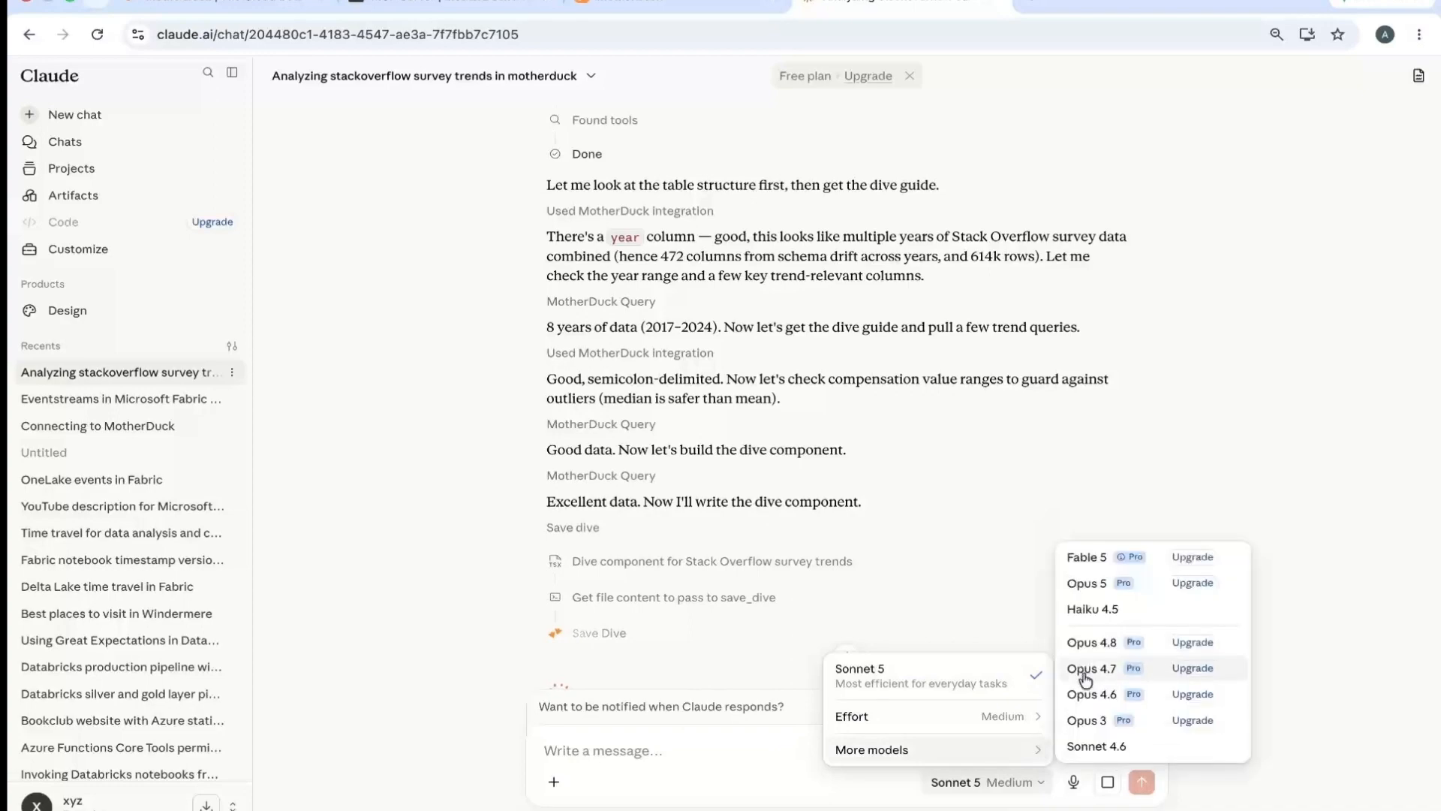
left_click(1199, 455)
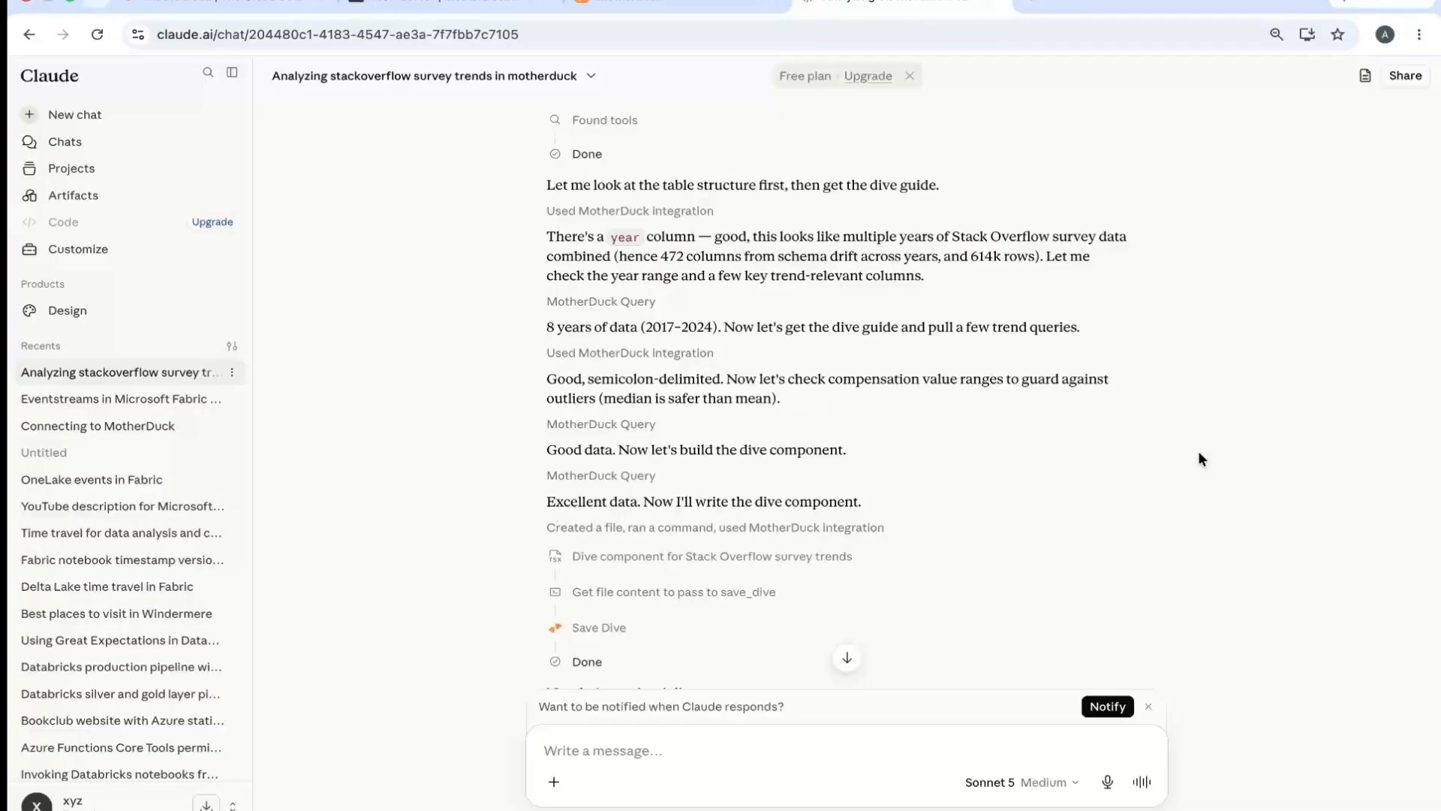
- Open the full dive in MotherDuck from the link in Claude's reply and examine the respondents by year chart
left_click(848, 659)
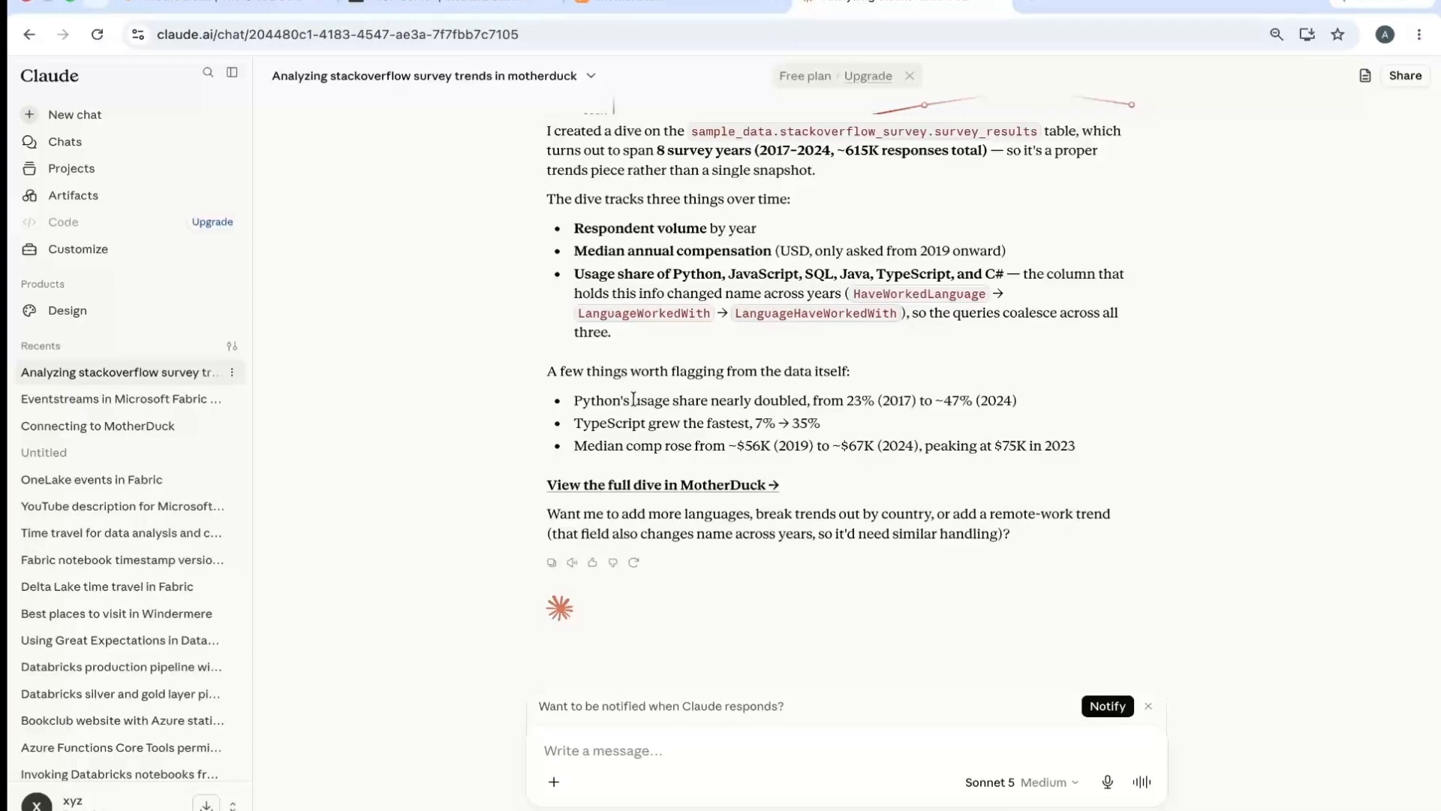
left_click(641, 485)
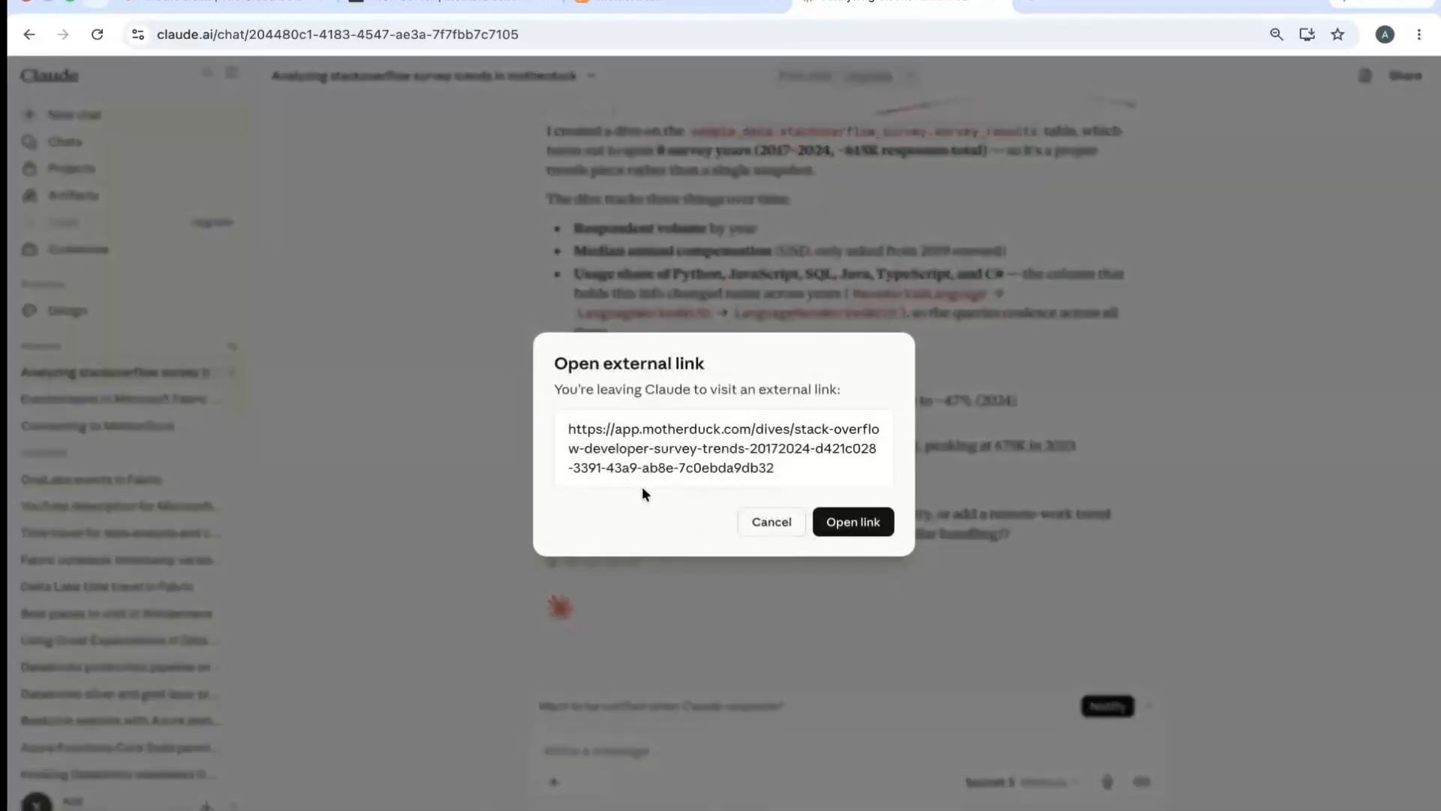
left_click(852, 521)
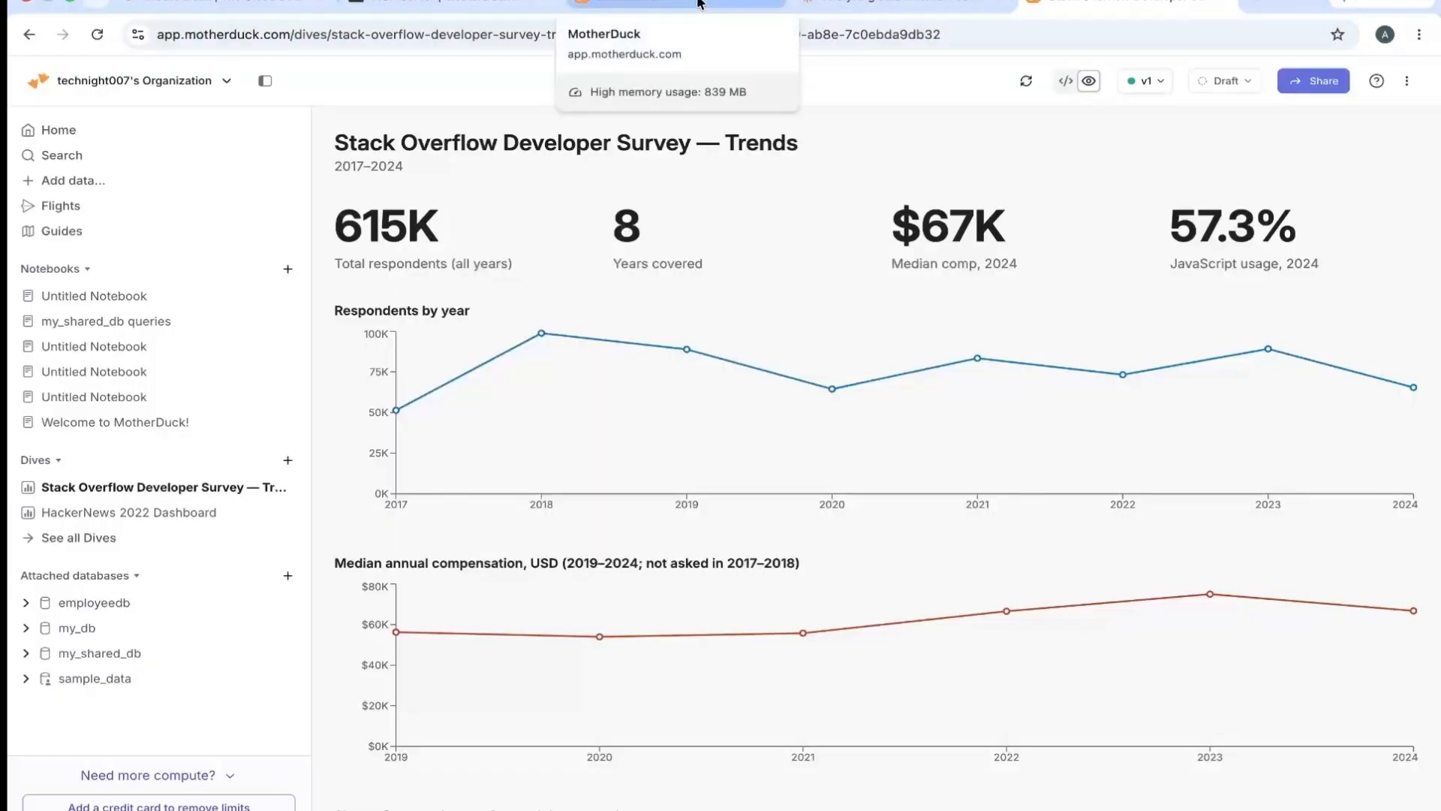
left_click(541, 339)
- Return to the Claude chat and draft the follow-up prompt "apply a slicer four year in dive"
left_click(780, 9)
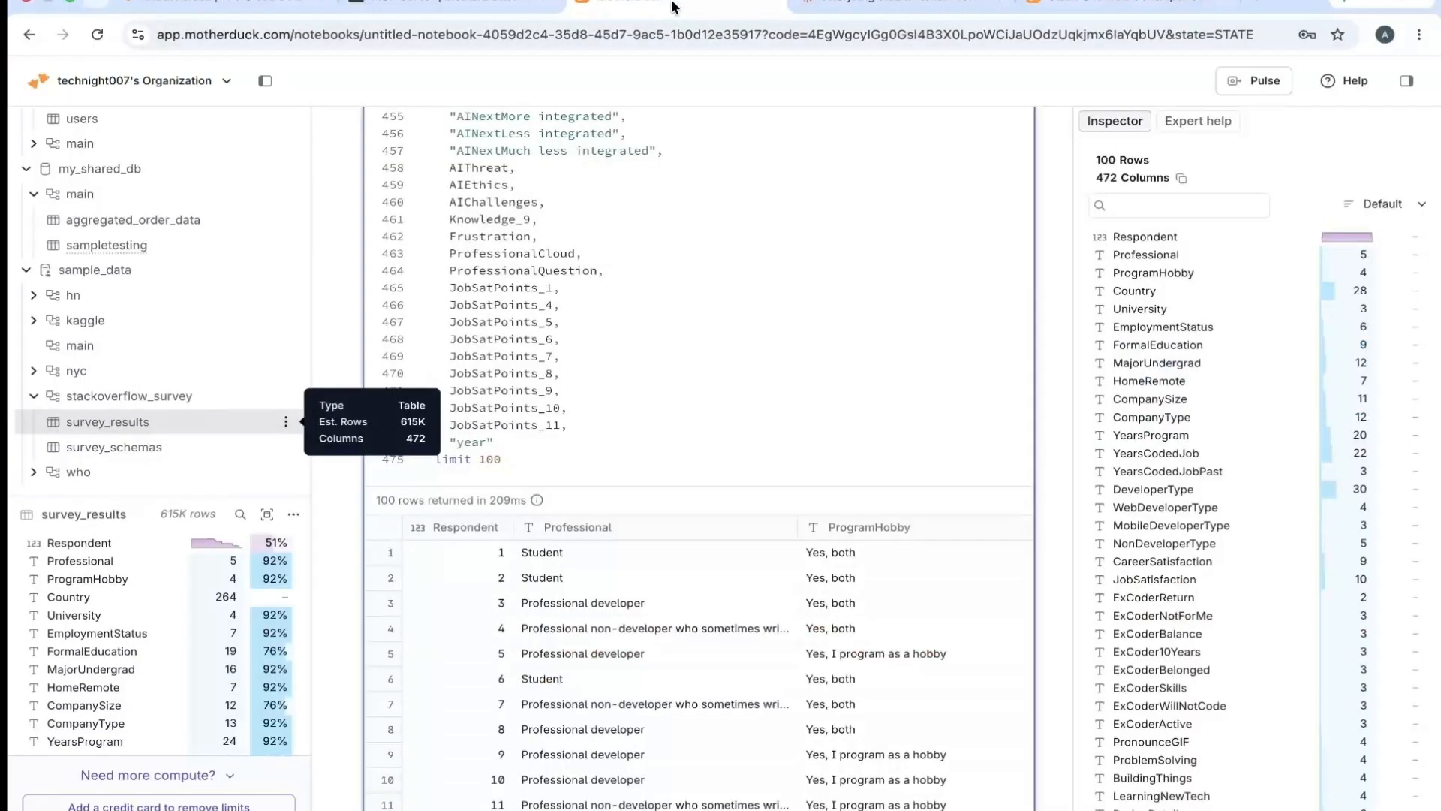
left_click(856, 11)
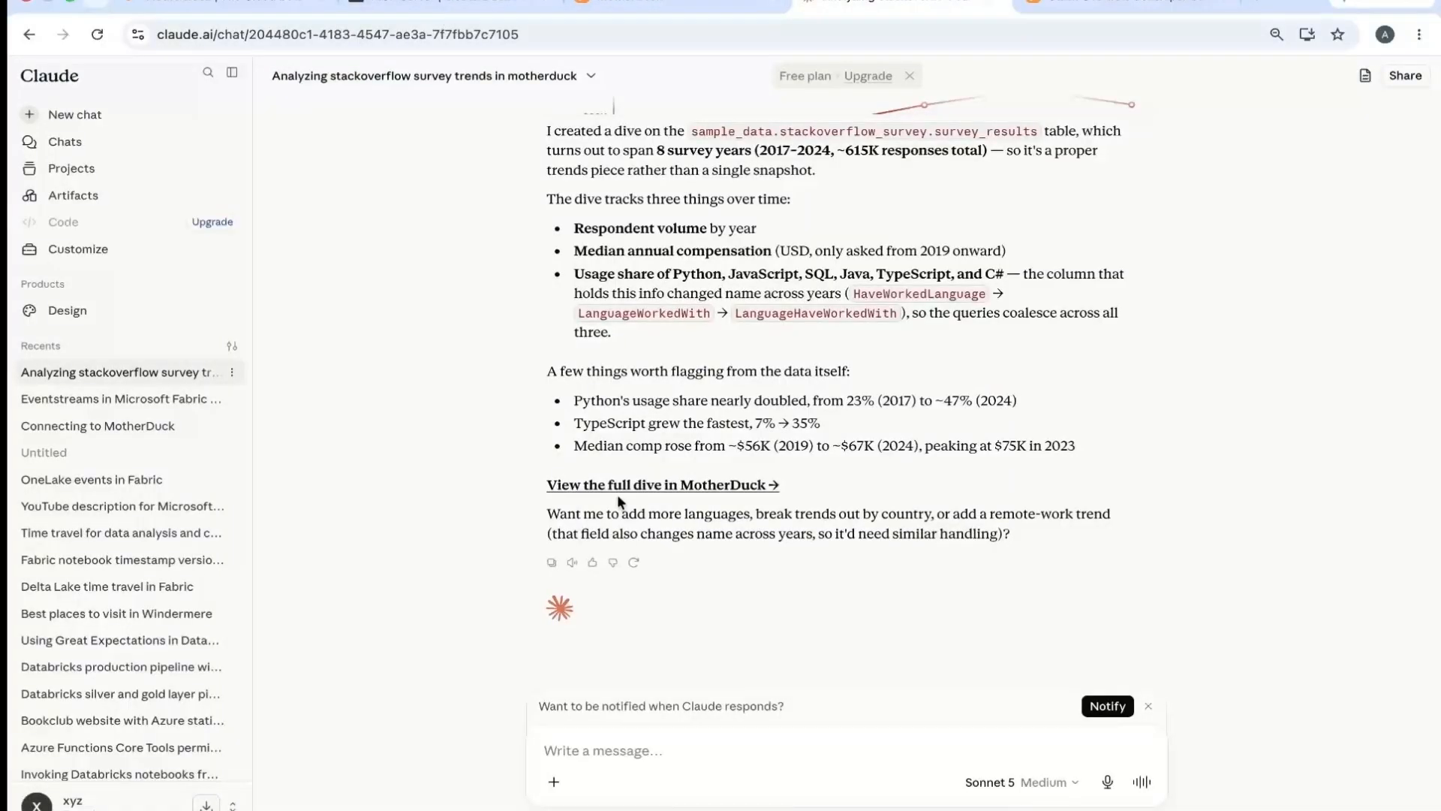
left_click(601, 747)
type("appl")
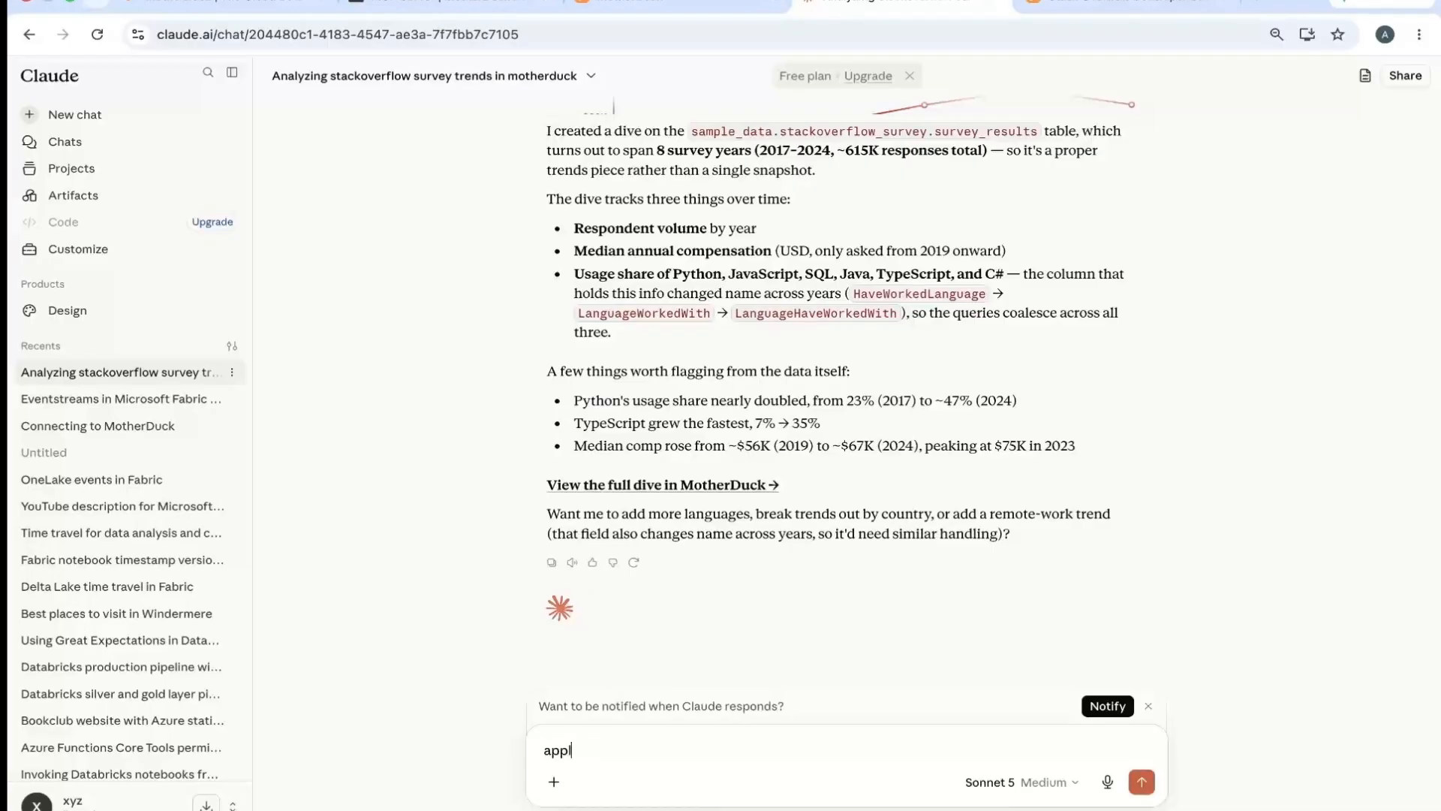
type("y a slicer fpur year in dive")
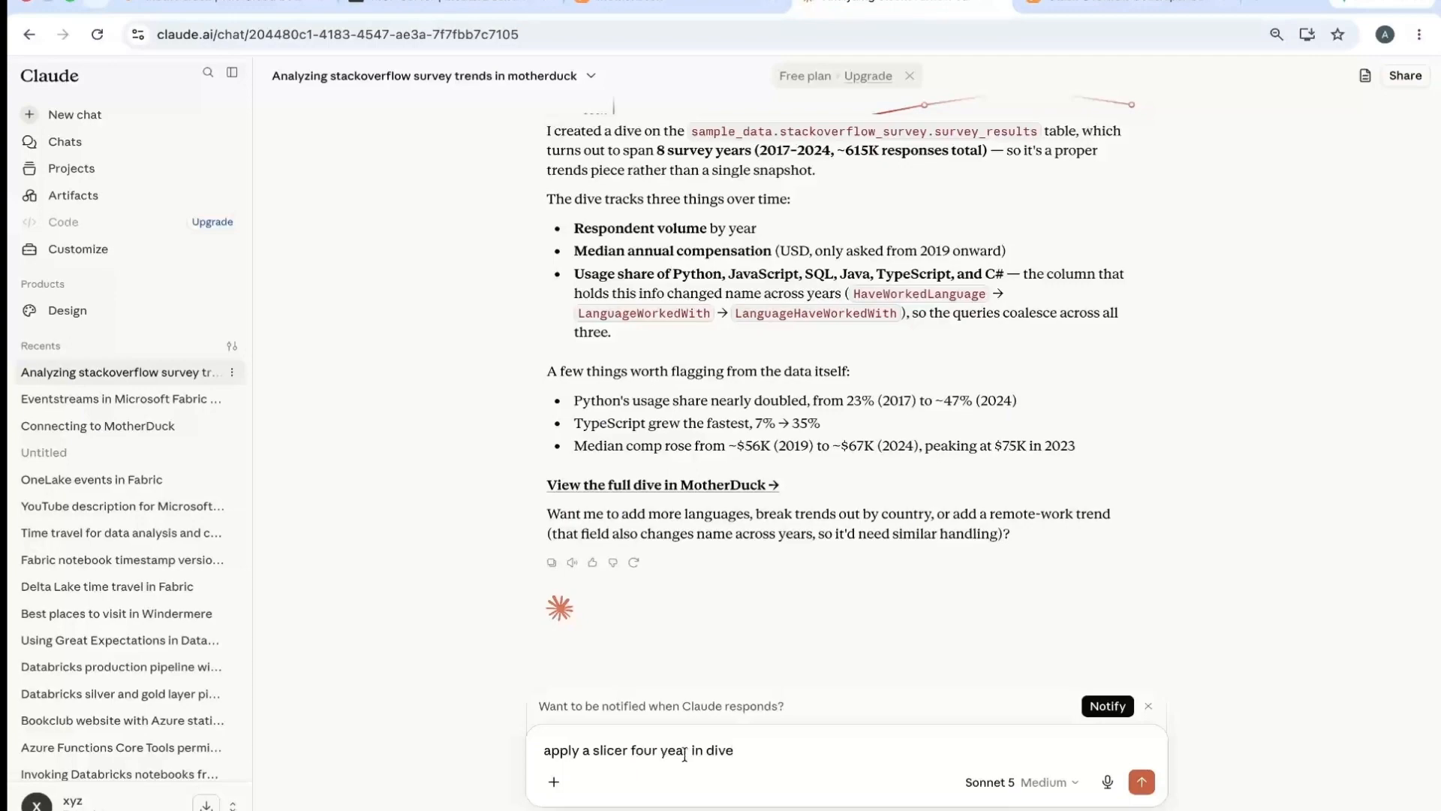
- Correct "four" to "for" in the follow-up prompt and append "and"
left_click(659, 750)
key("BackSpace")
key("BackSpace")
key("BackSpace")
key("BackSpace")
type("or  and")
- Check the dive in MotherDuck, and extend the Claude prompt to read "and also apply branding guidelines"
left_click(1105, 6)
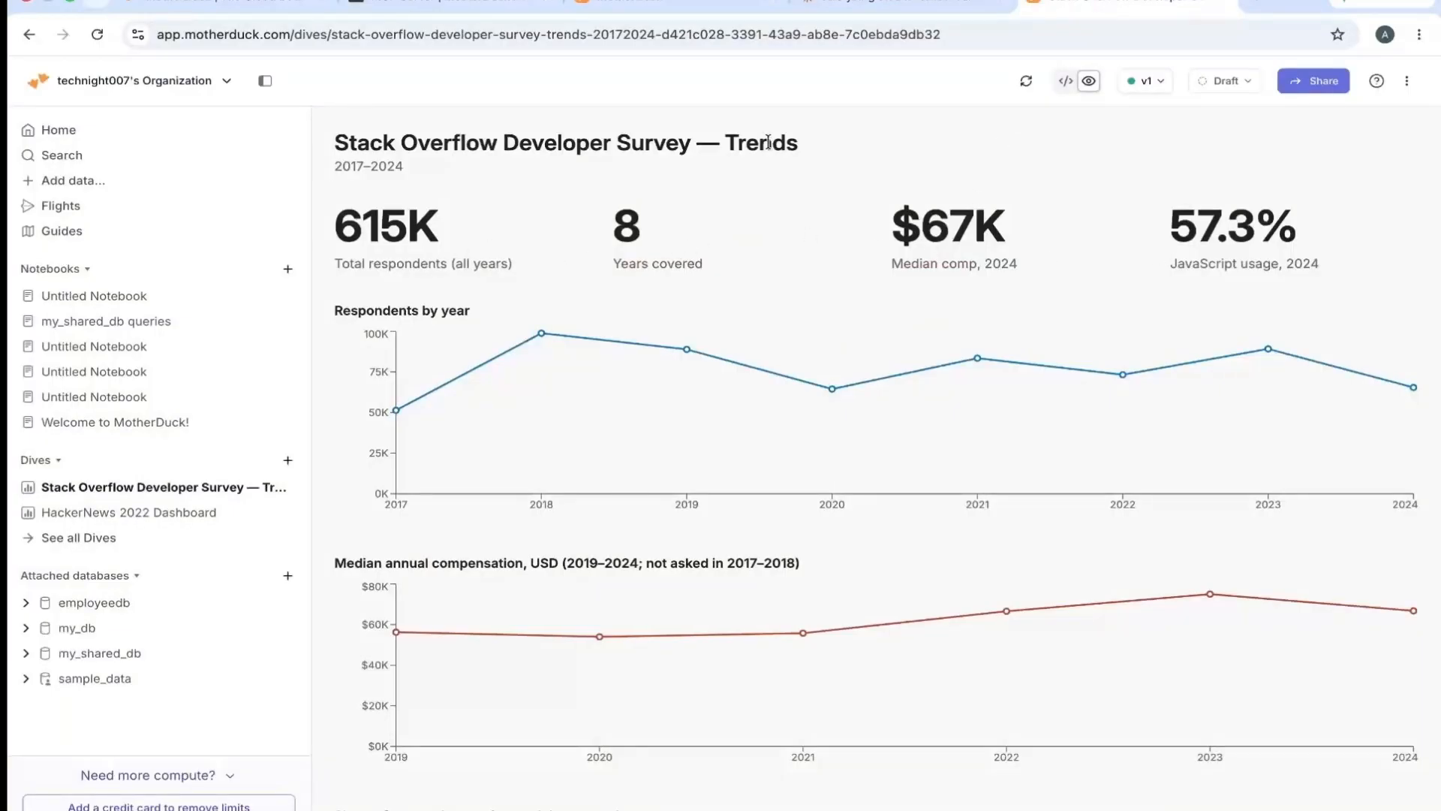
left_click(901, 5)
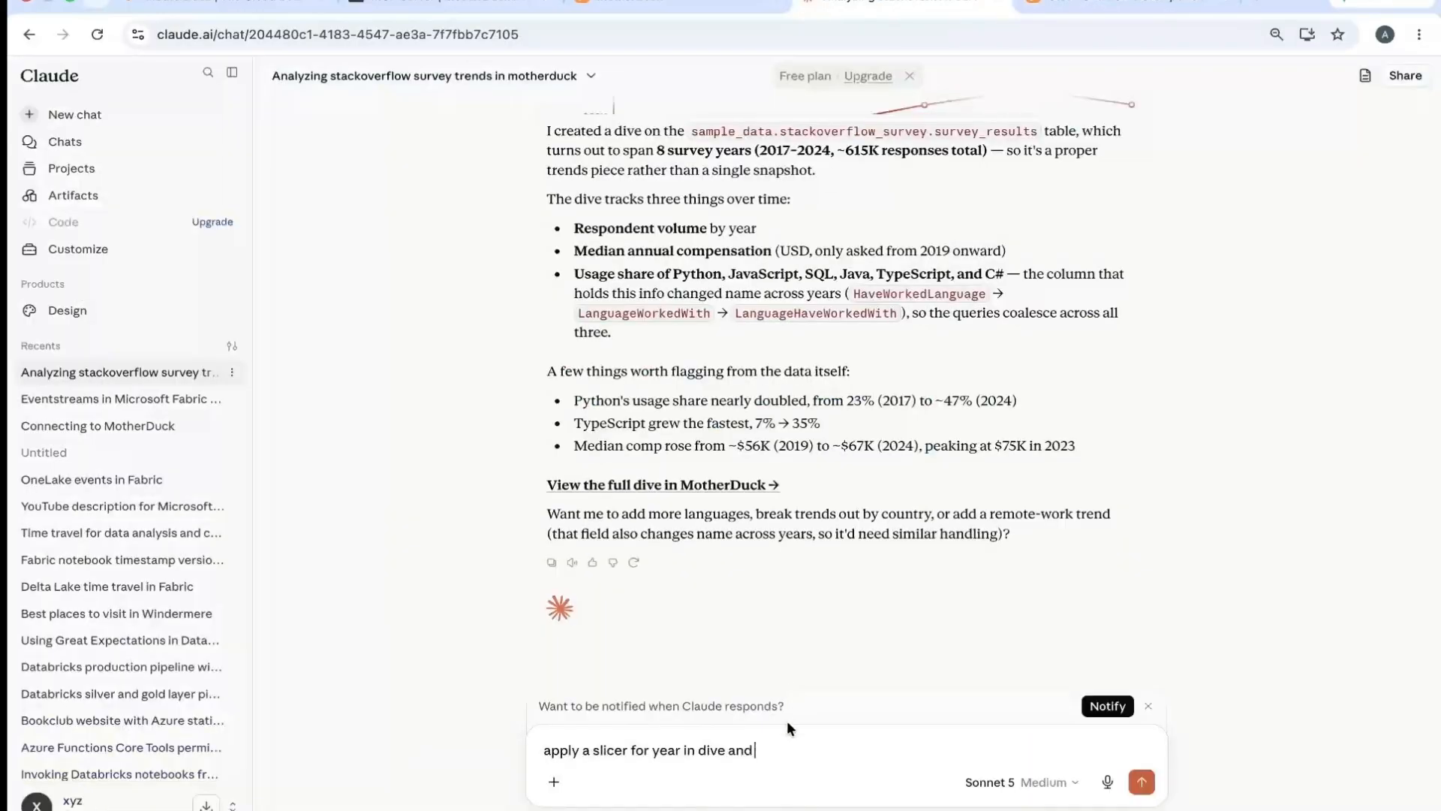
key("BackSpace")
key("BackSpace")
type("and also apply branding guidelines")
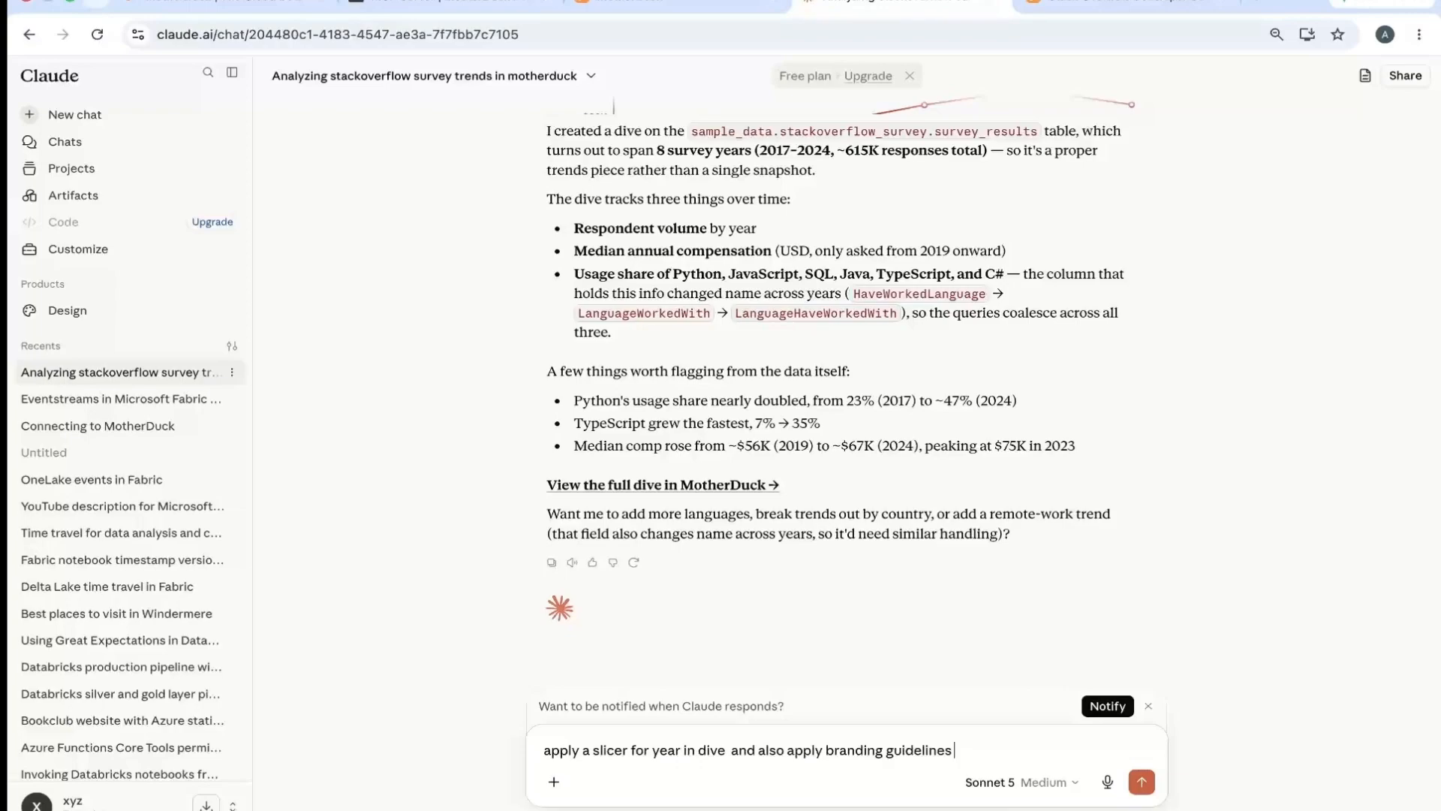
- In a new tab, start a Claude chat and send "create a branding guidelines for a market research company called ResearchTeam that works in UK"
key("ctrl+t")
type("claude.ai/new")
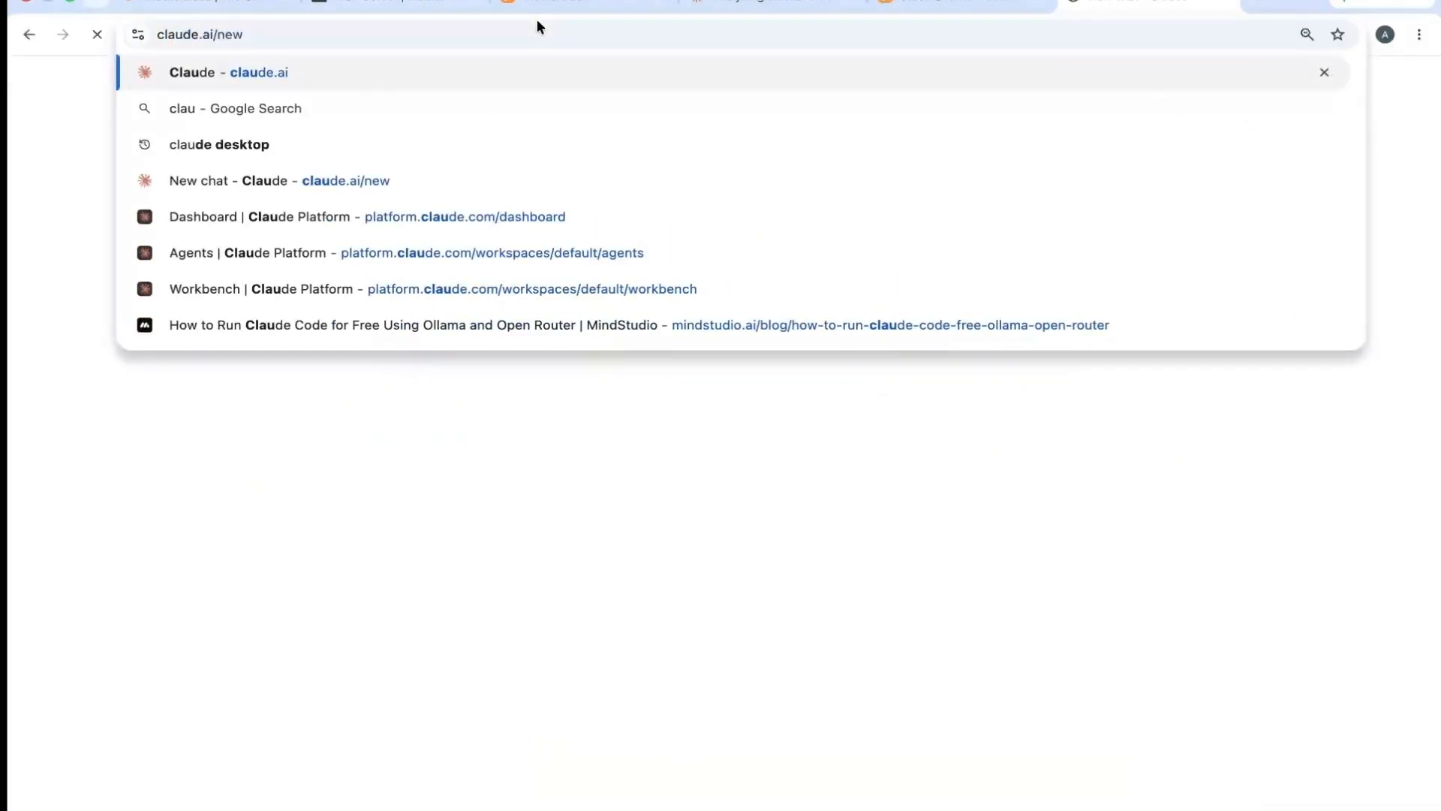
key("Return")
type("create")
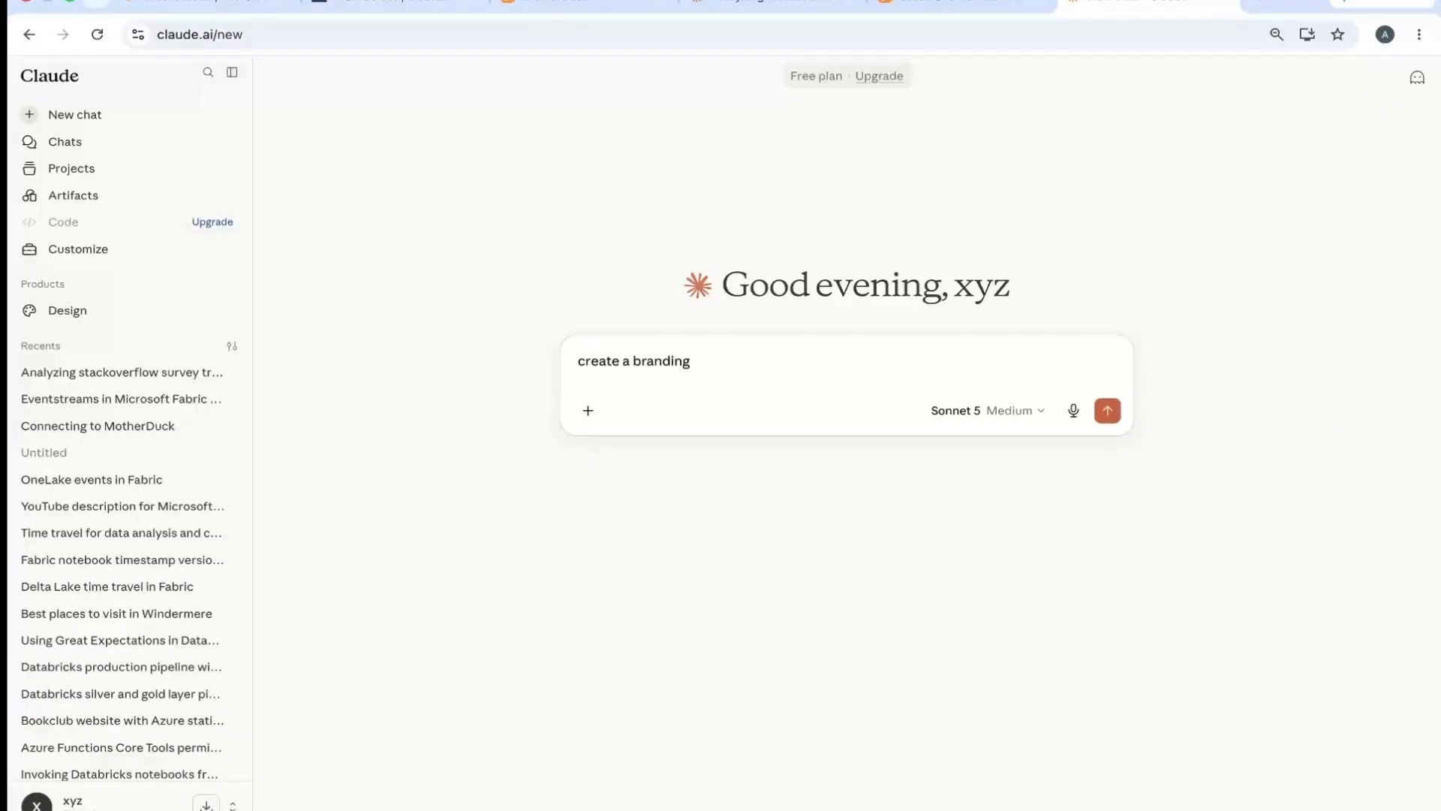
type("a branding guidelines fdor")
type("ore")
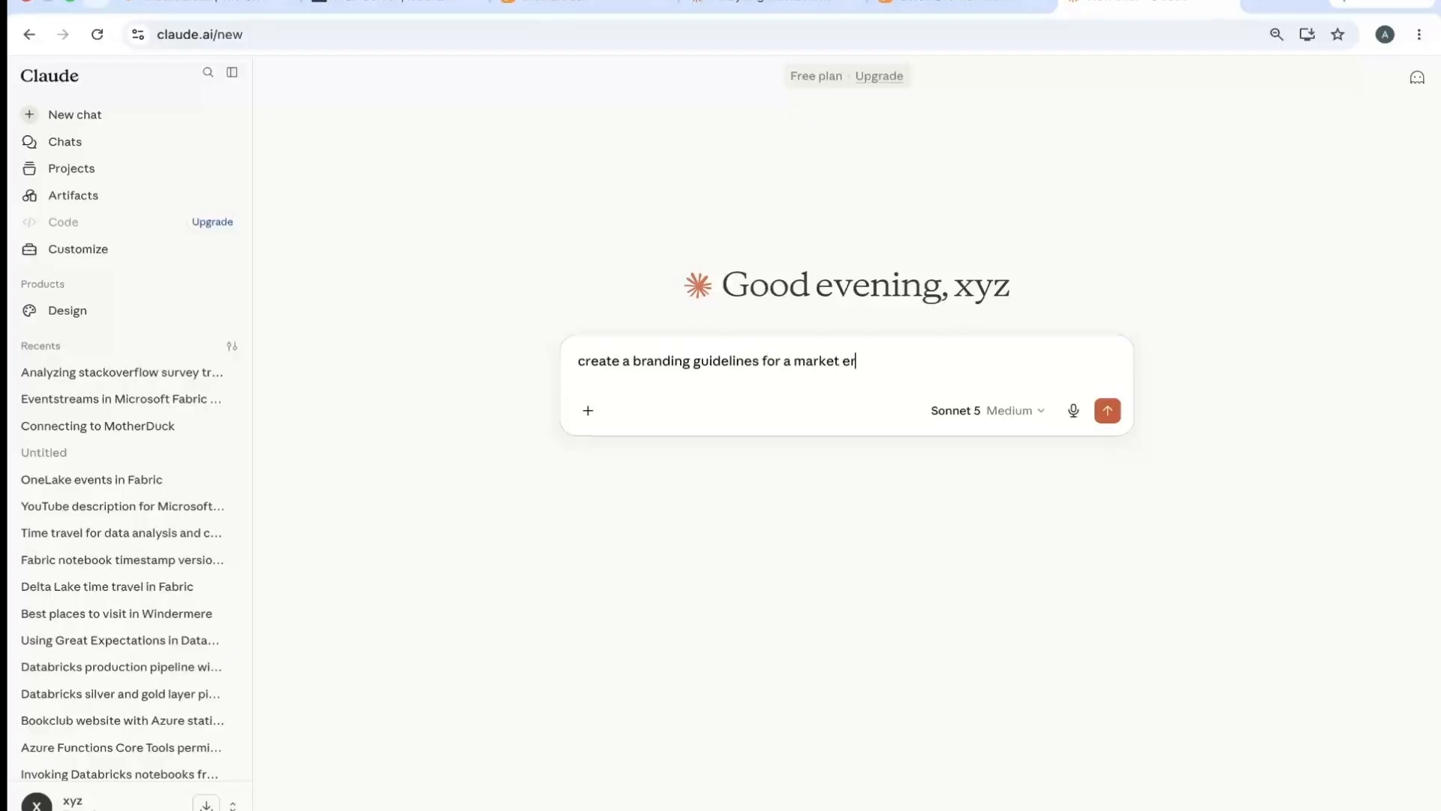
type("search company called")
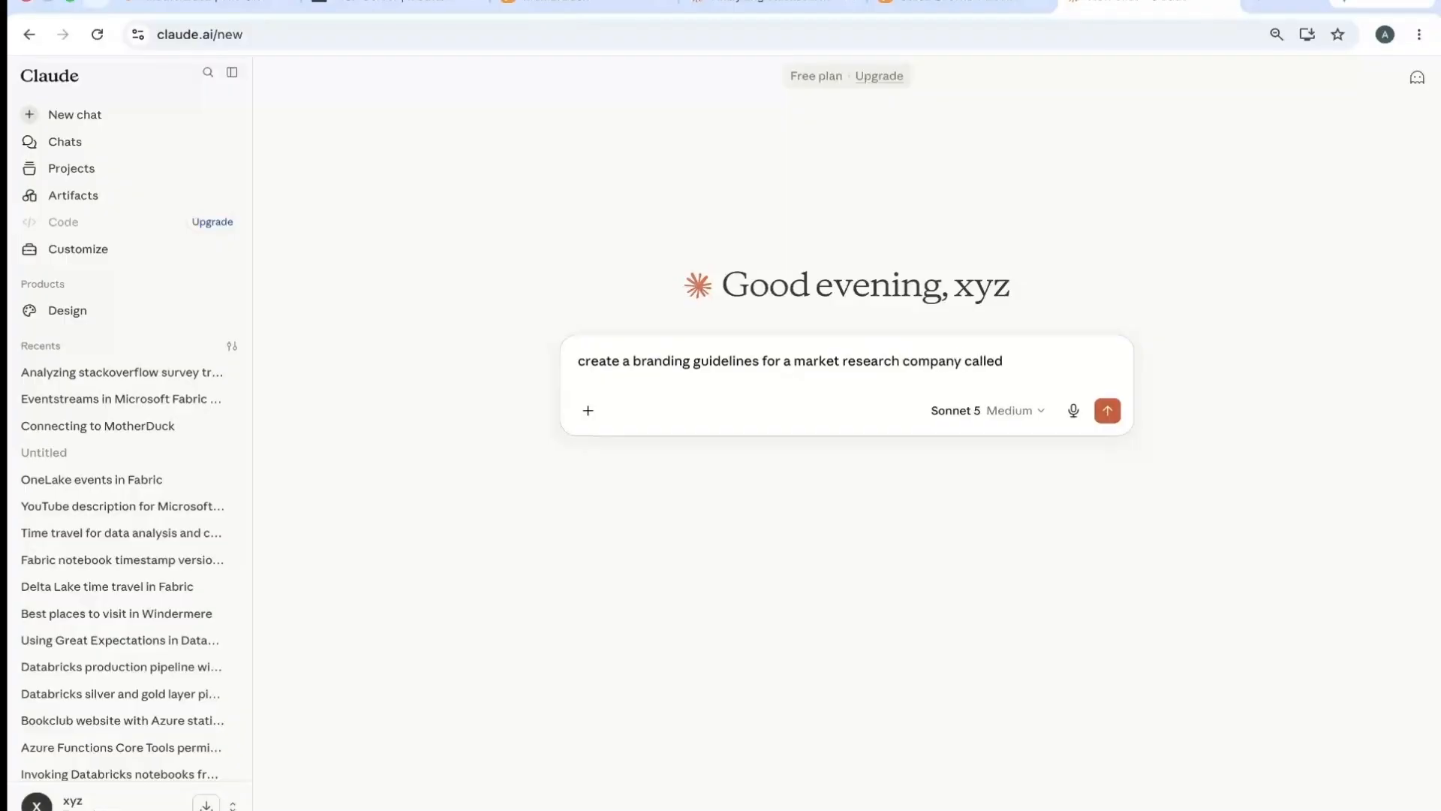
type("ResearchTeam that works in UK")
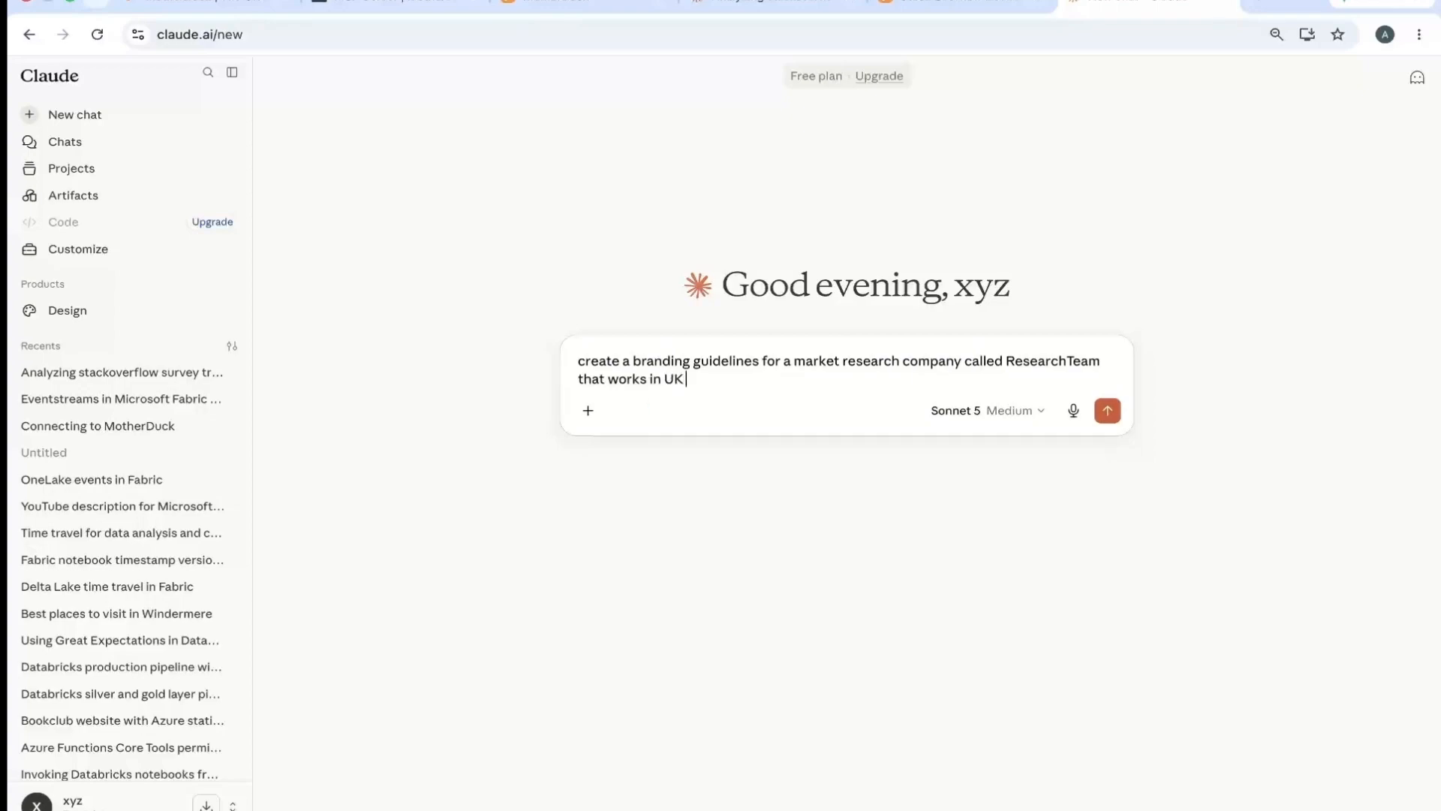
key("Return")
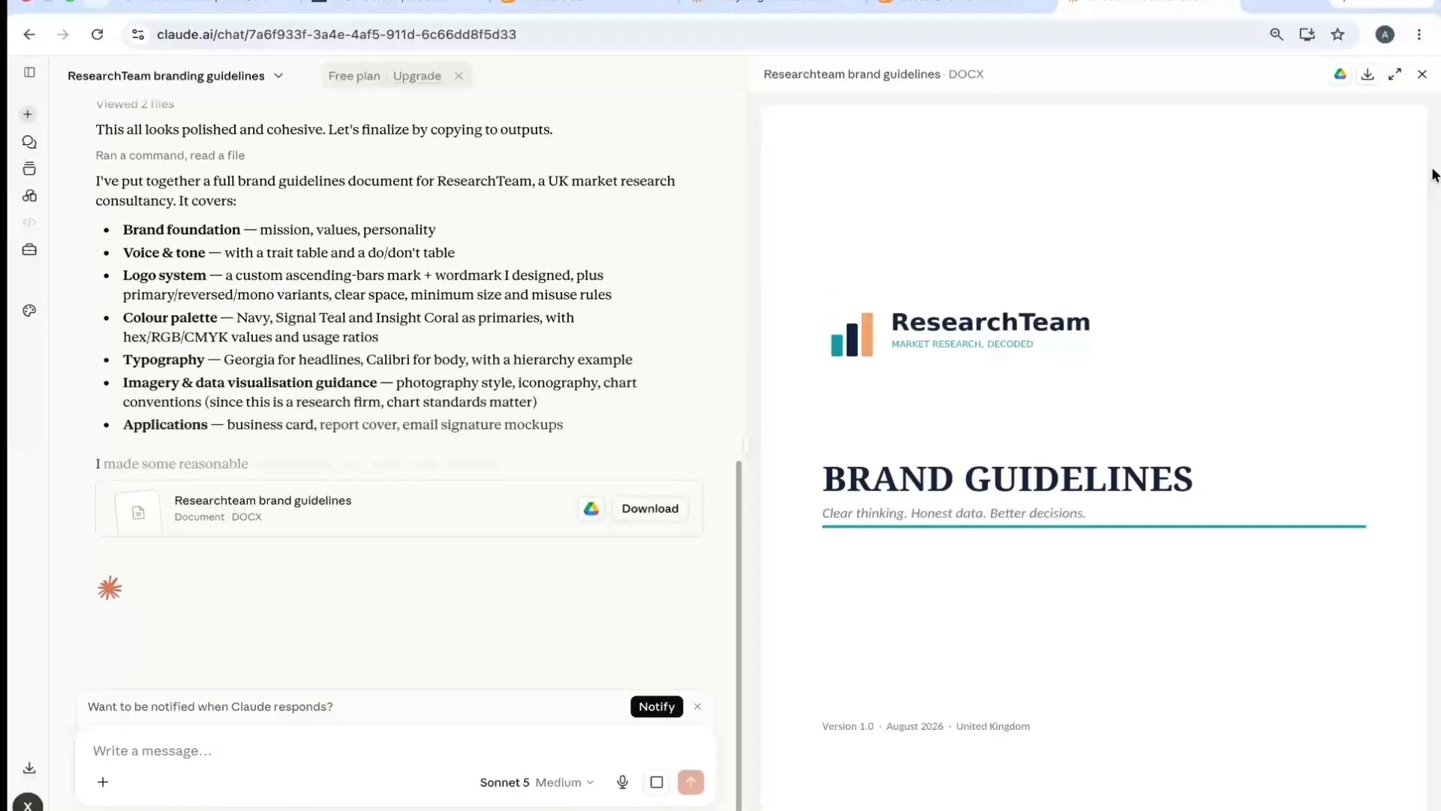
- Look through the generated brand guidelines, download them as ResearchTeam_Brand_Guidelines.docx, and close the document preview
scroll(1434, 162, "down", 2)
left_click_drag(1434, 156, 1392, 93)
left_click(1421, 75)
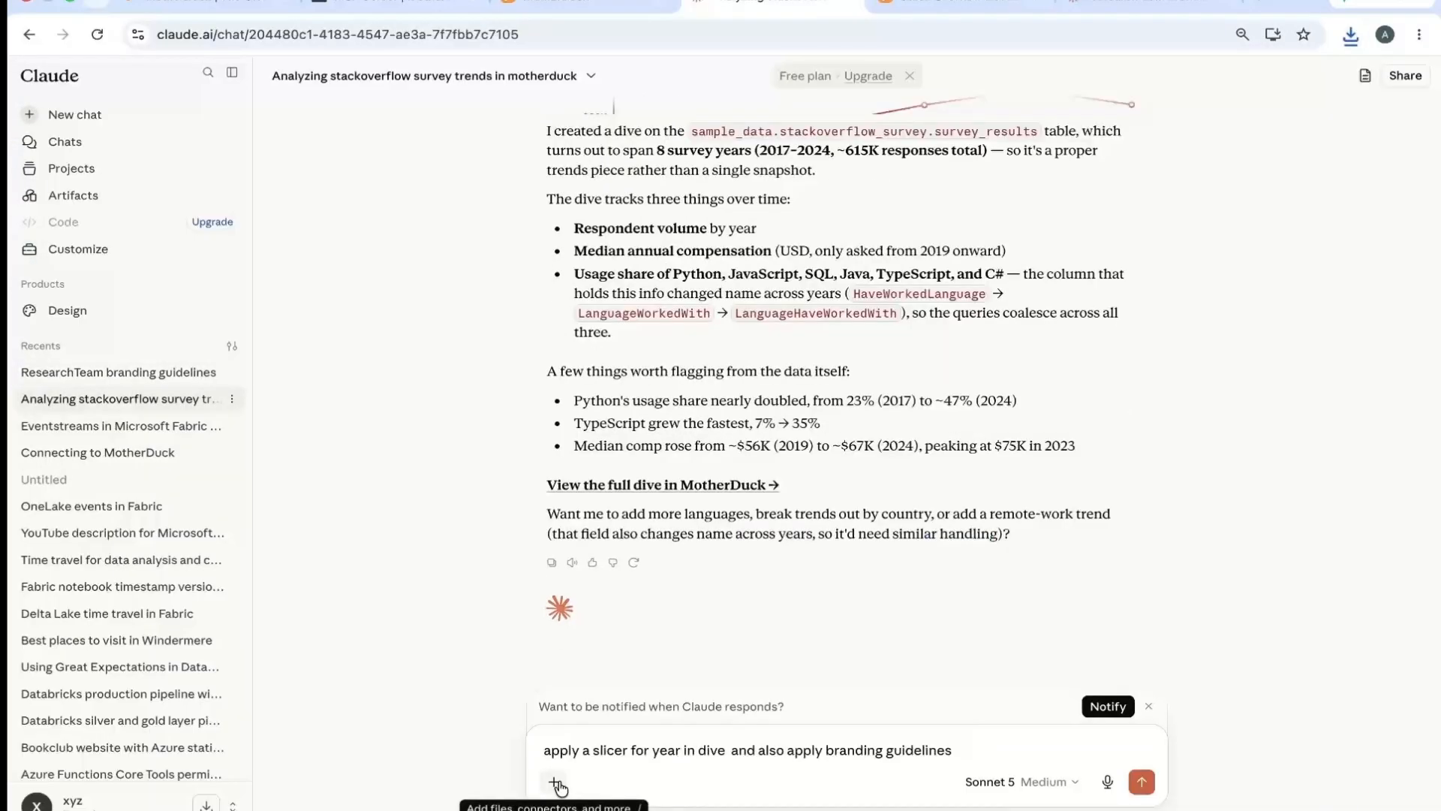
- In the survey trends chat, attach ResearchTeam_Brand_Guidelines.docx from Downloads, append "as attached" to the drafted prompt, and send it
left_click(554, 782)
left_click(620, 580)
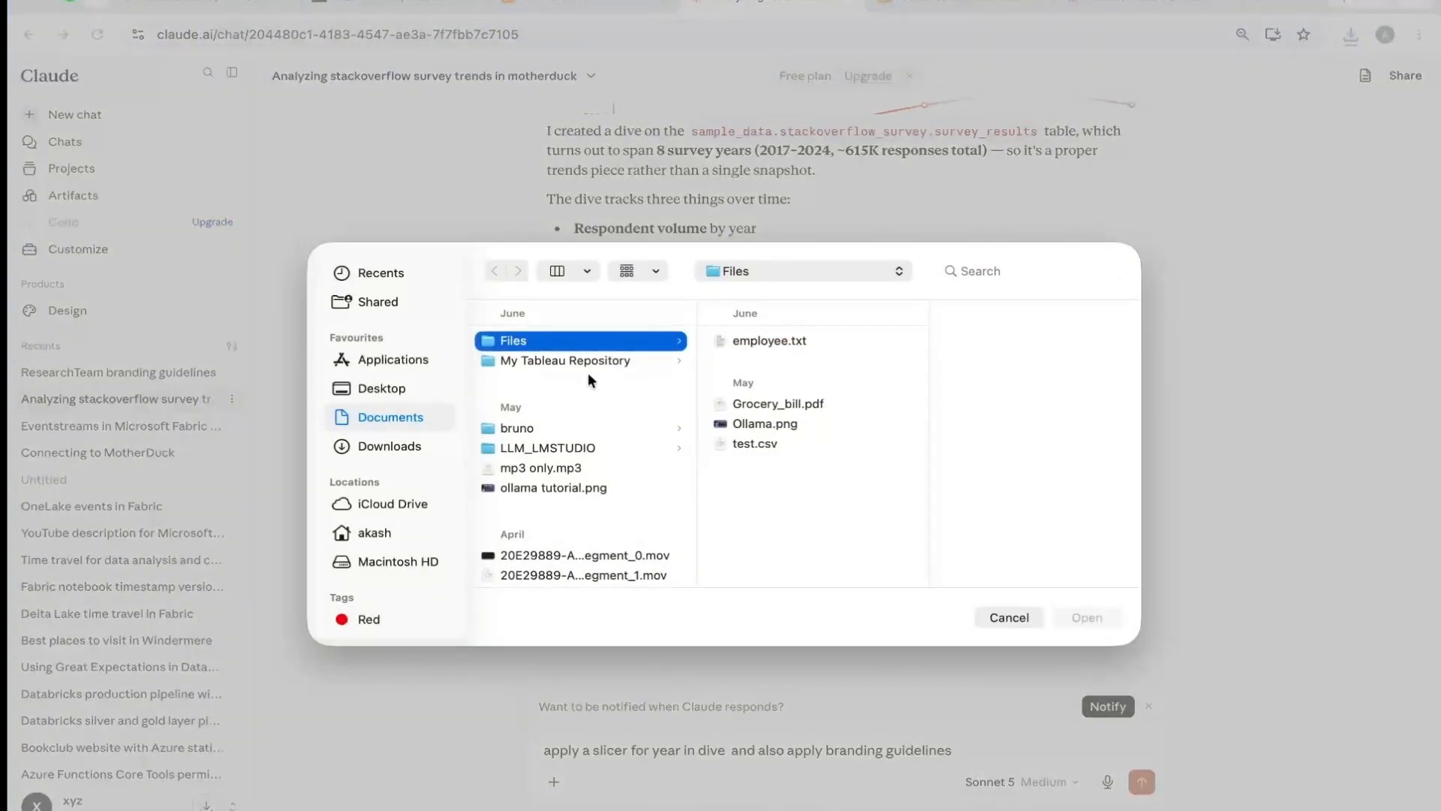
left_click(393, 448)
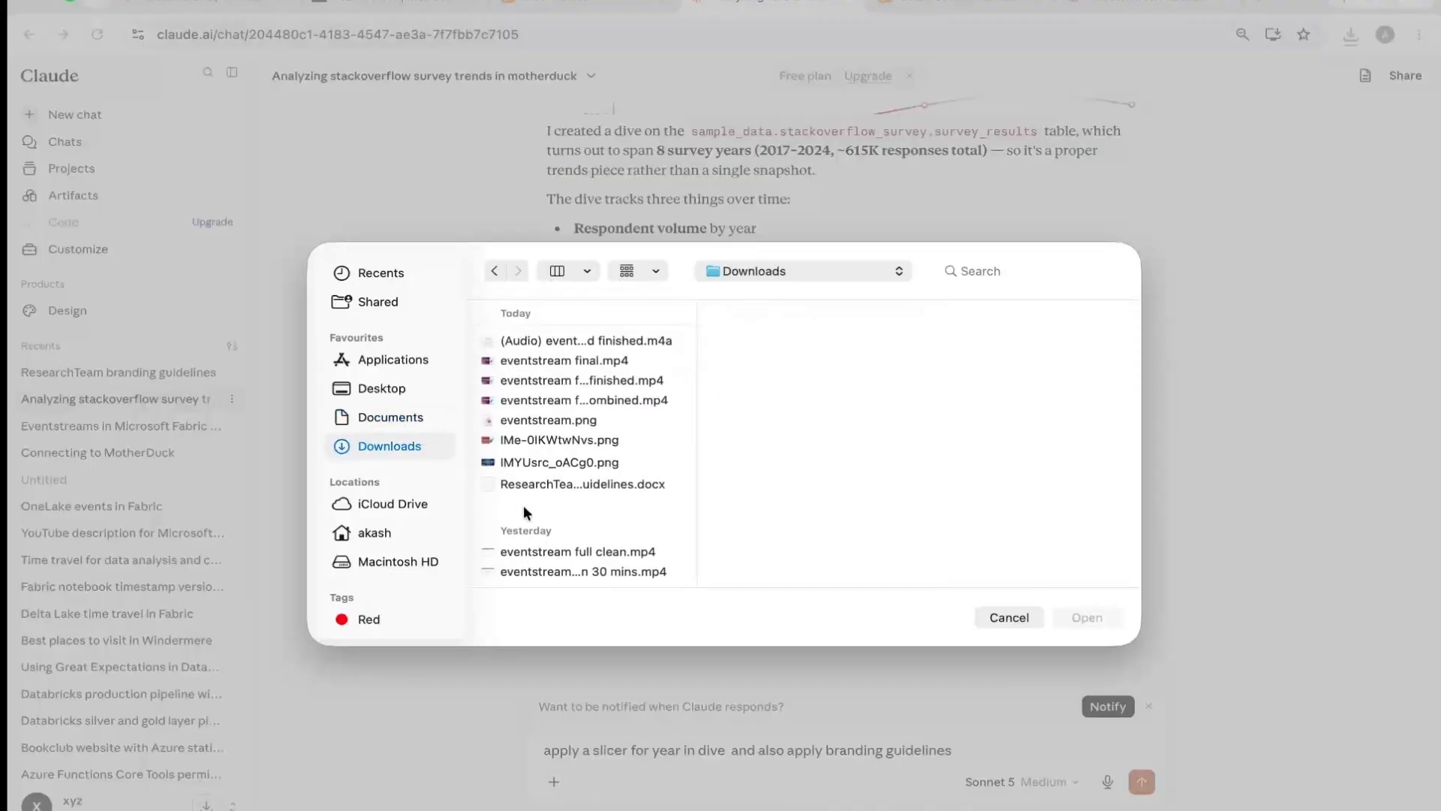
left_click(609, 488)
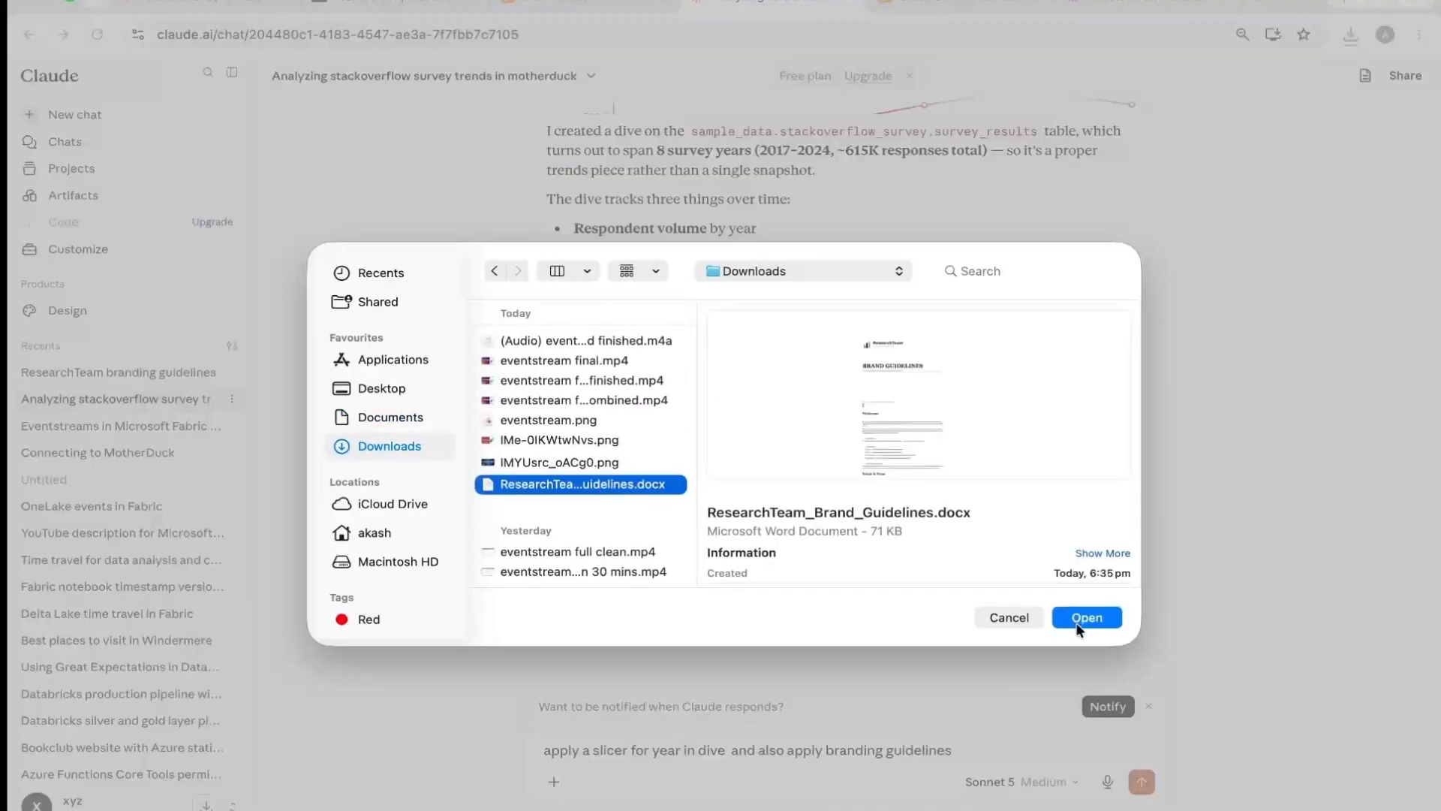
left_click(1078, 626)
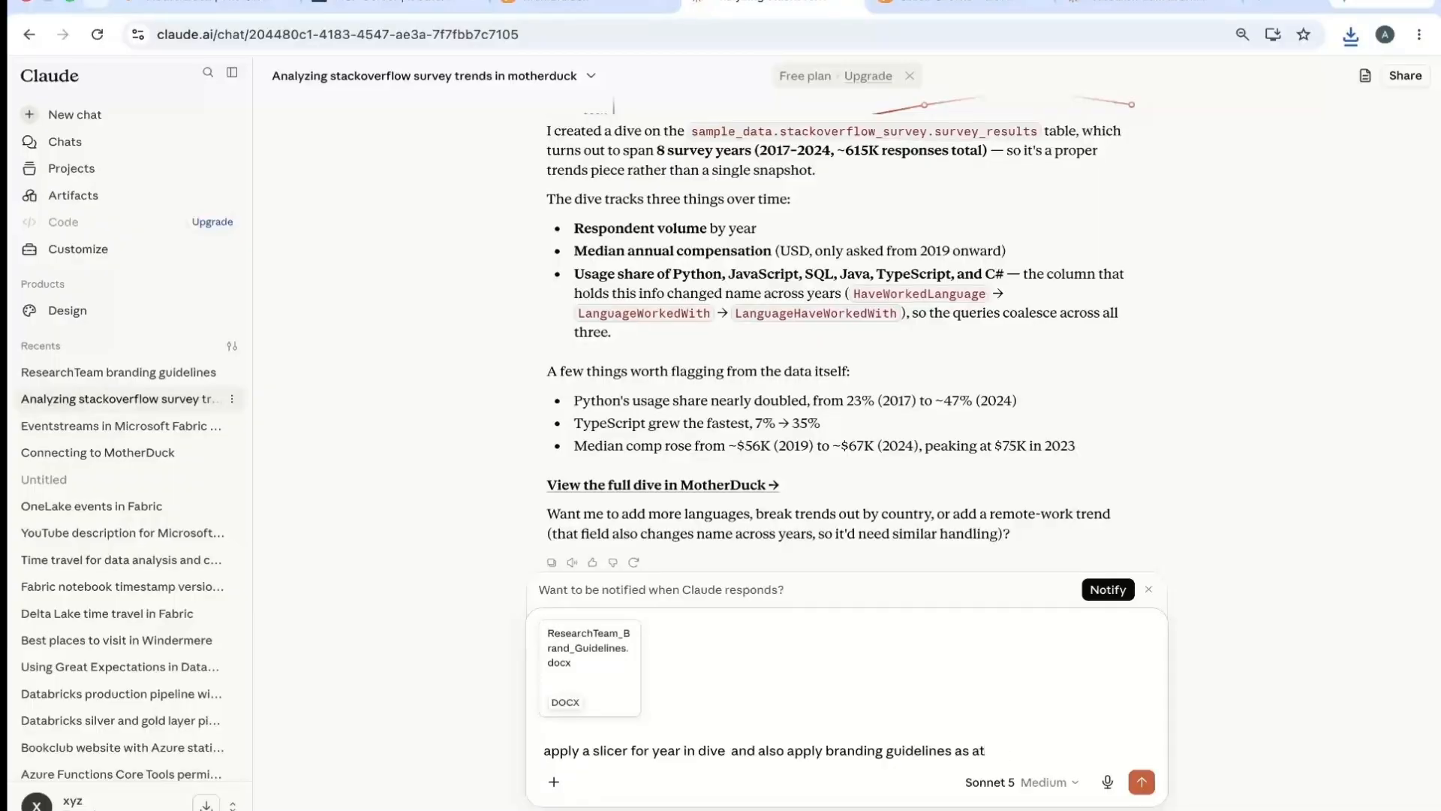
key("Return")
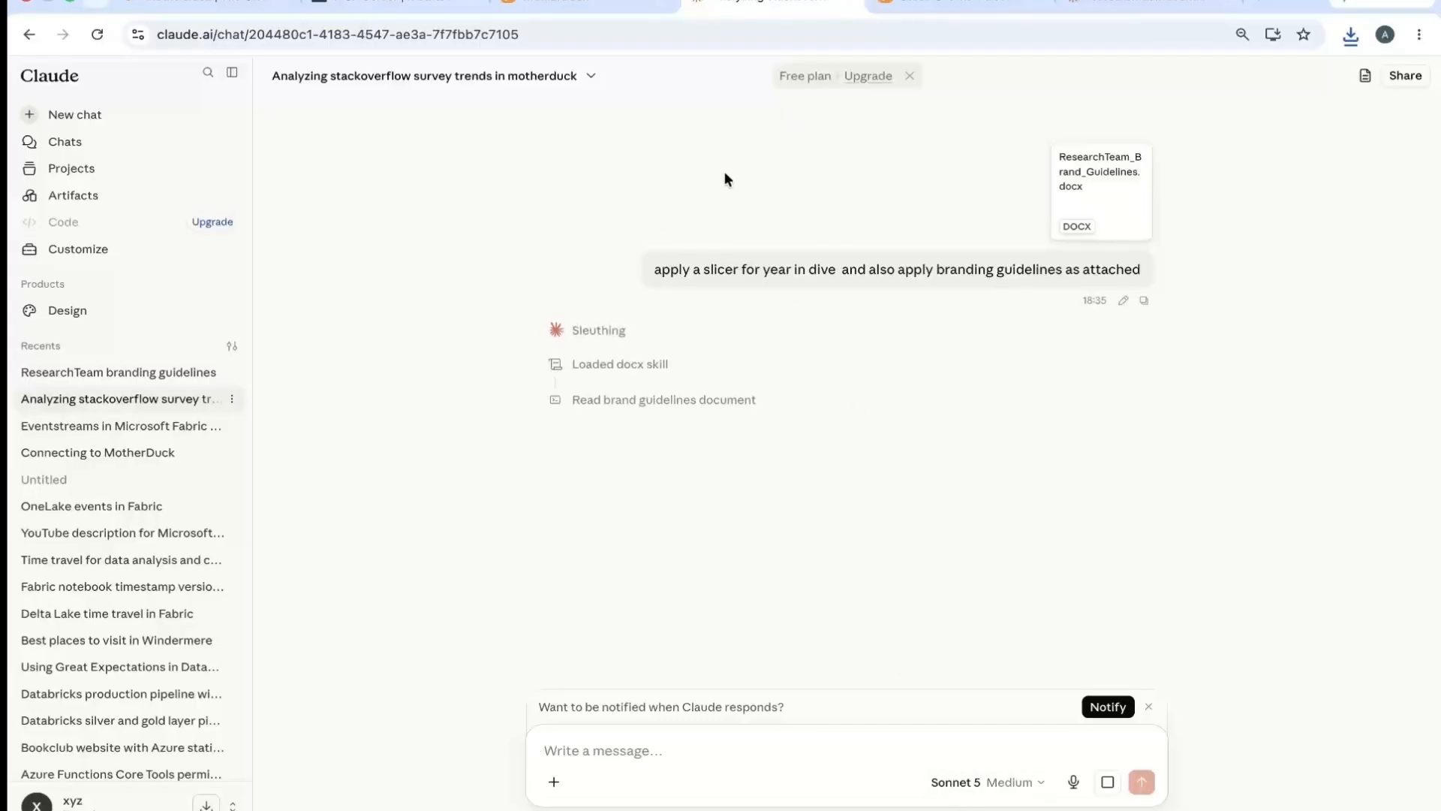
- Examine Claude's progress details, including the docx skill, brand guidelines command, found tools and rebranded dive code, and check the current dive in MotherDuck
left_click(637, 364)
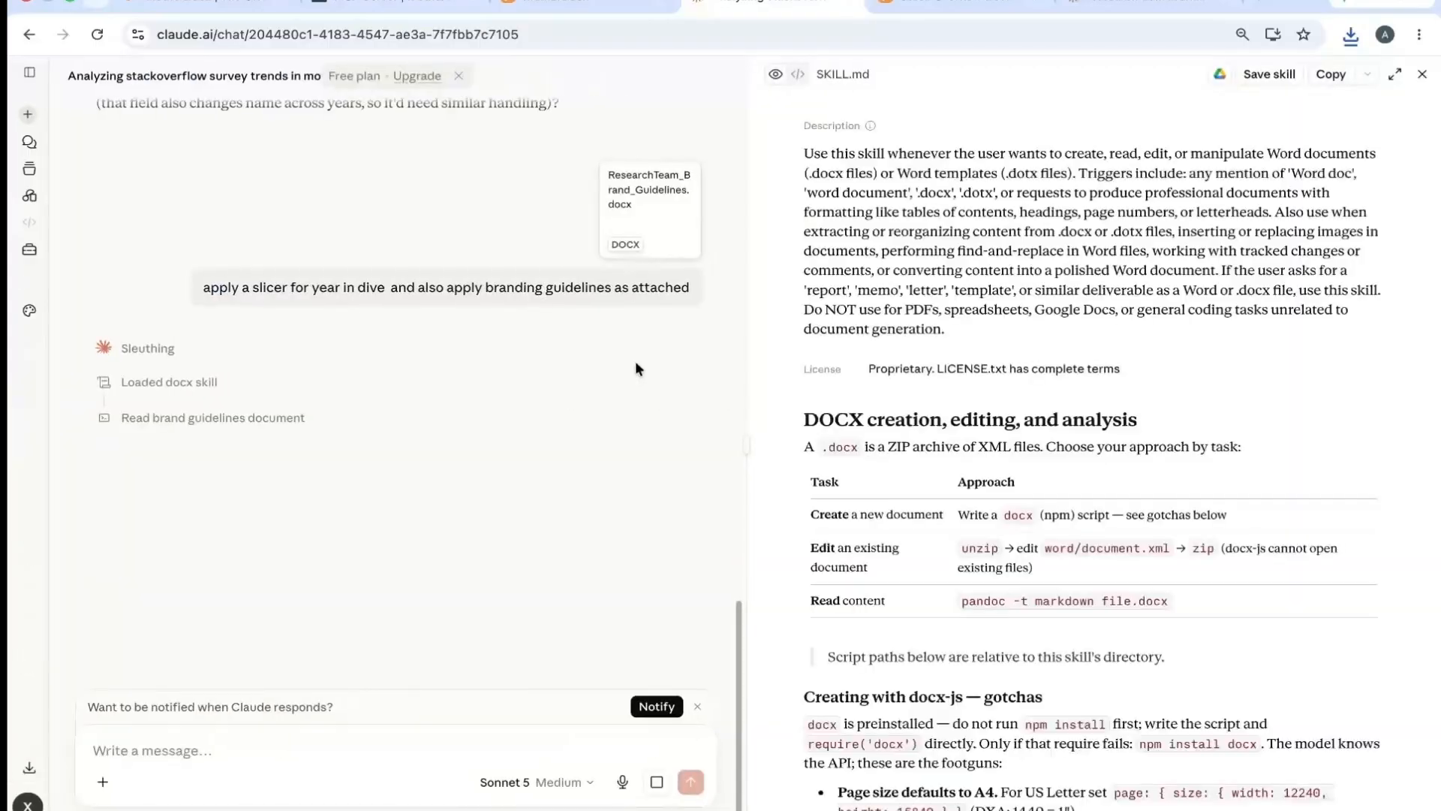
left_click(1422, 74)
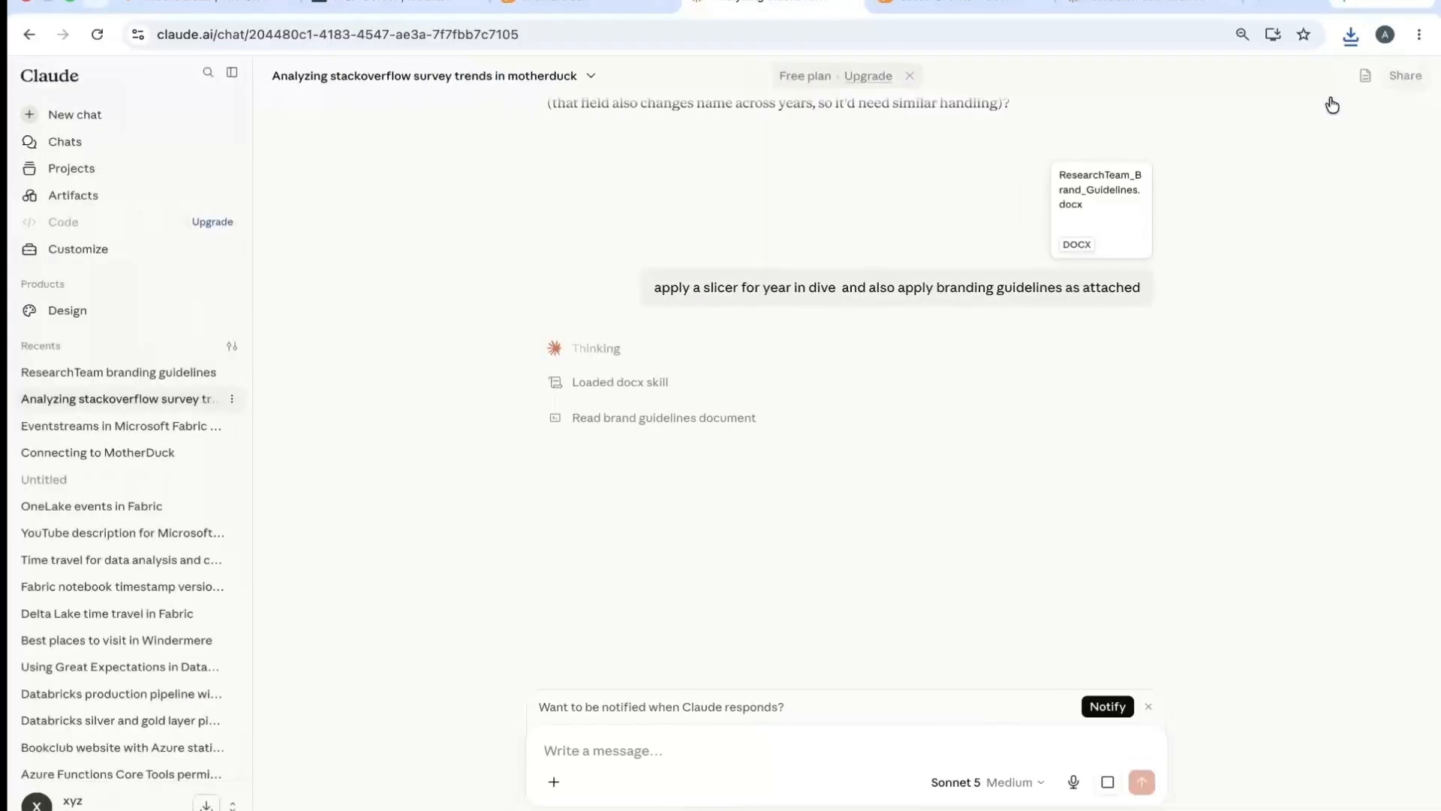
left_click(629, 420)
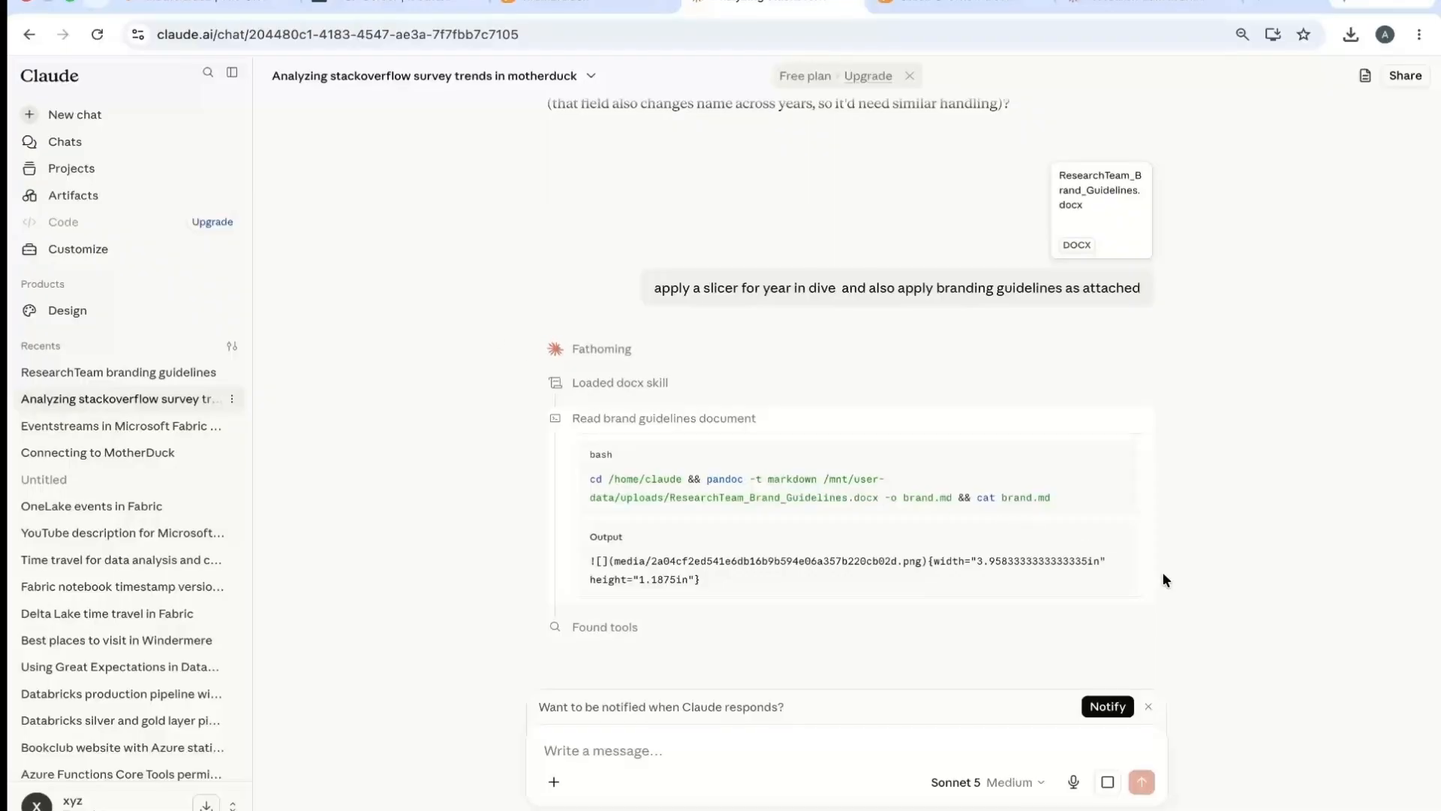
left_click(958, 3)
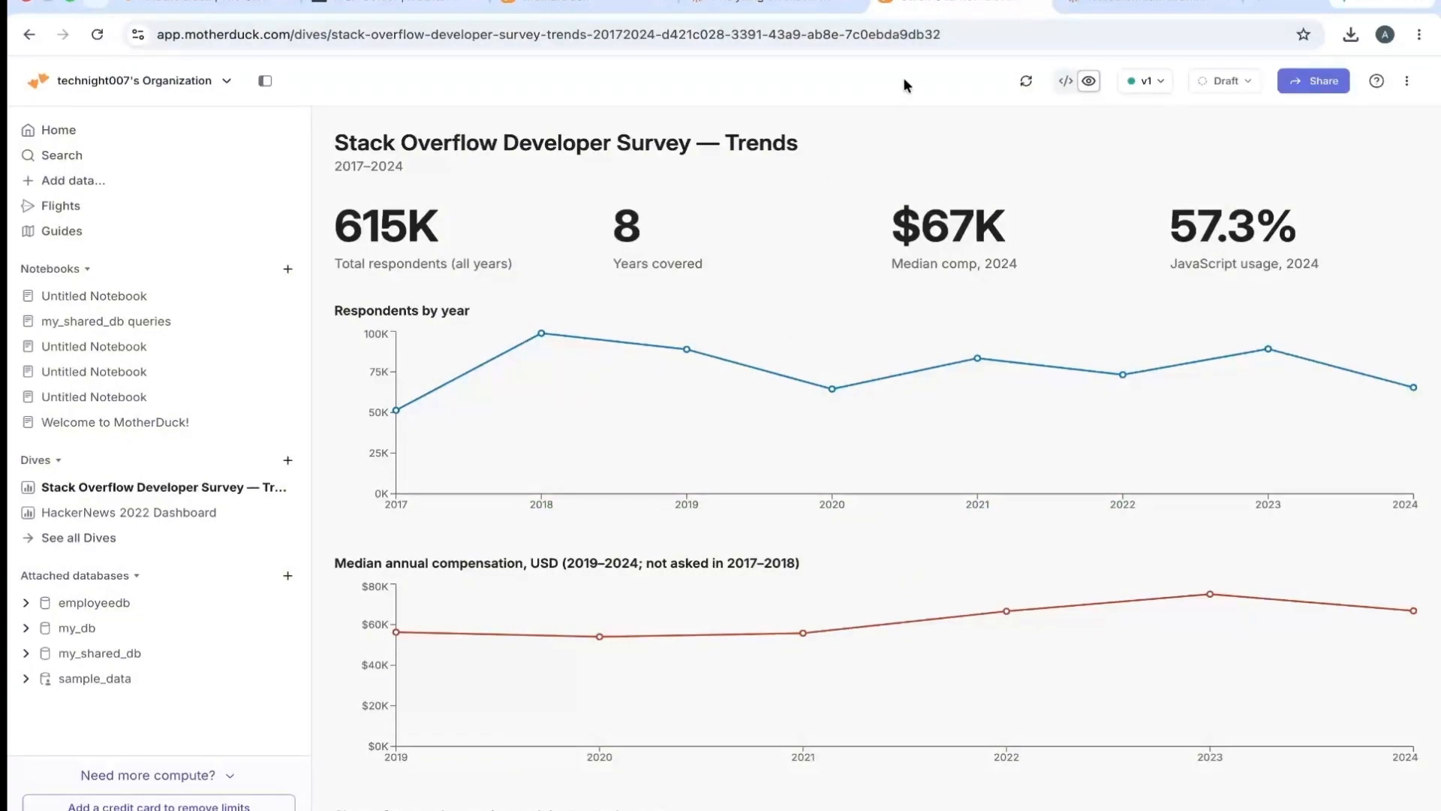
left_click(825, 5)
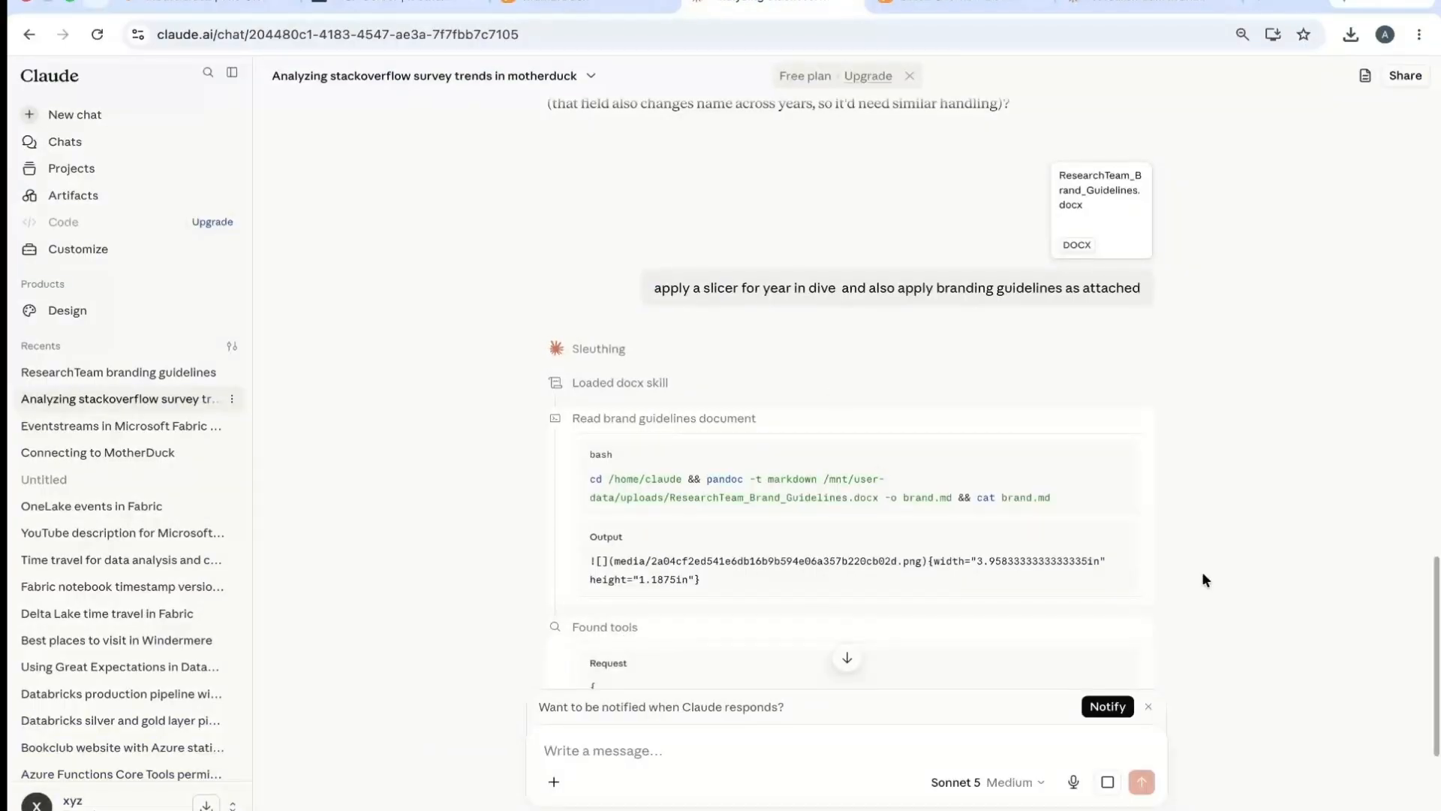
left_click(847, 659)
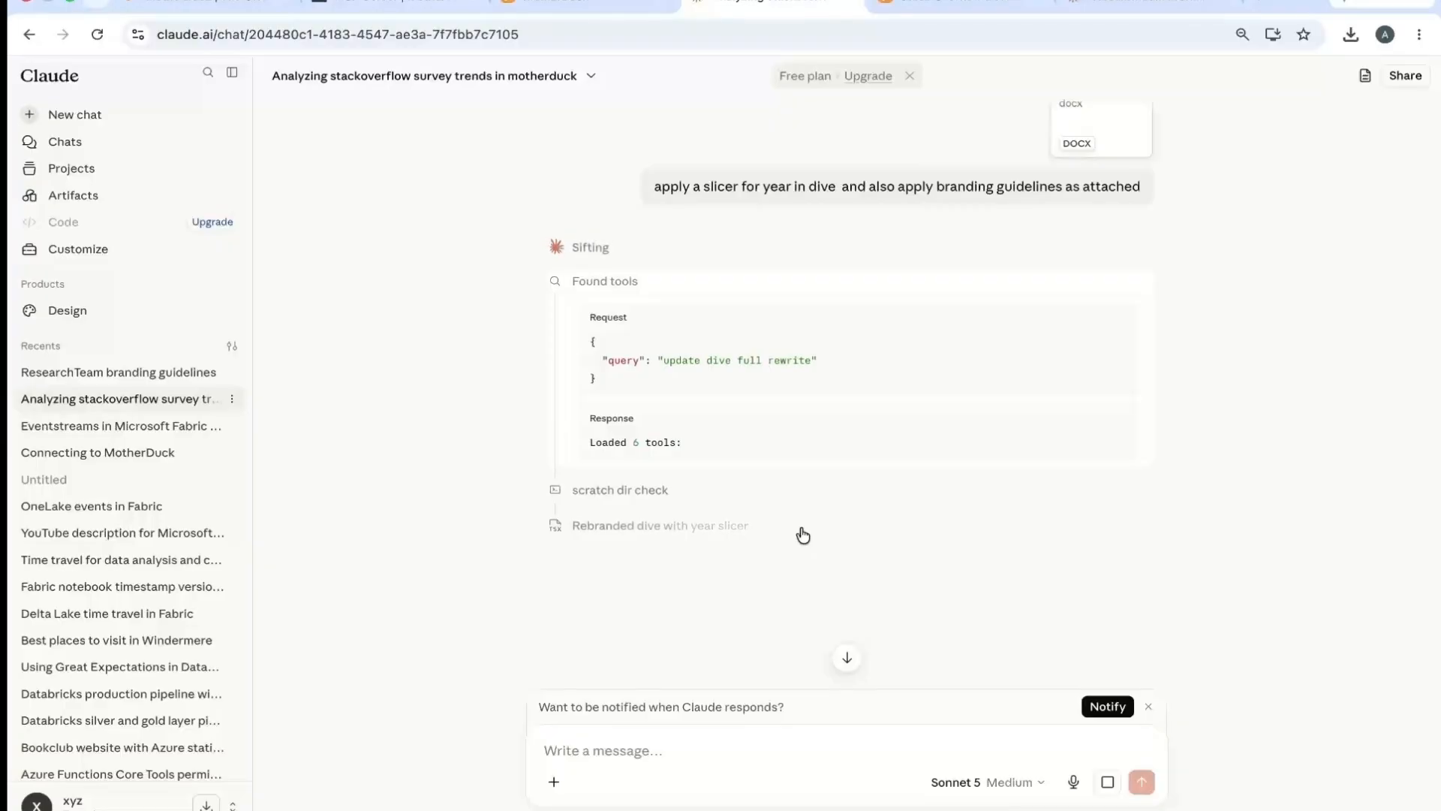
left_click(636, 533)
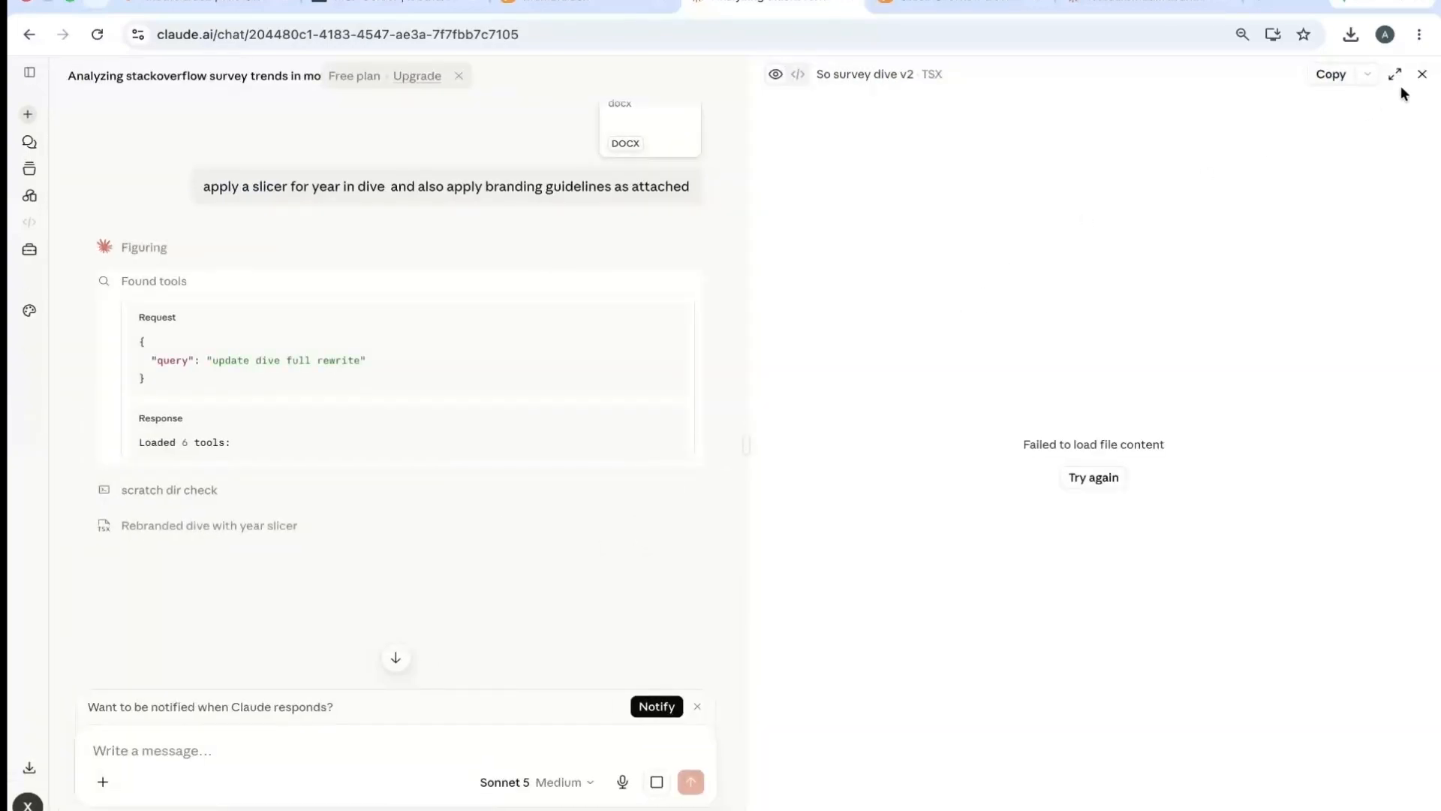
left_click(1421, 74)
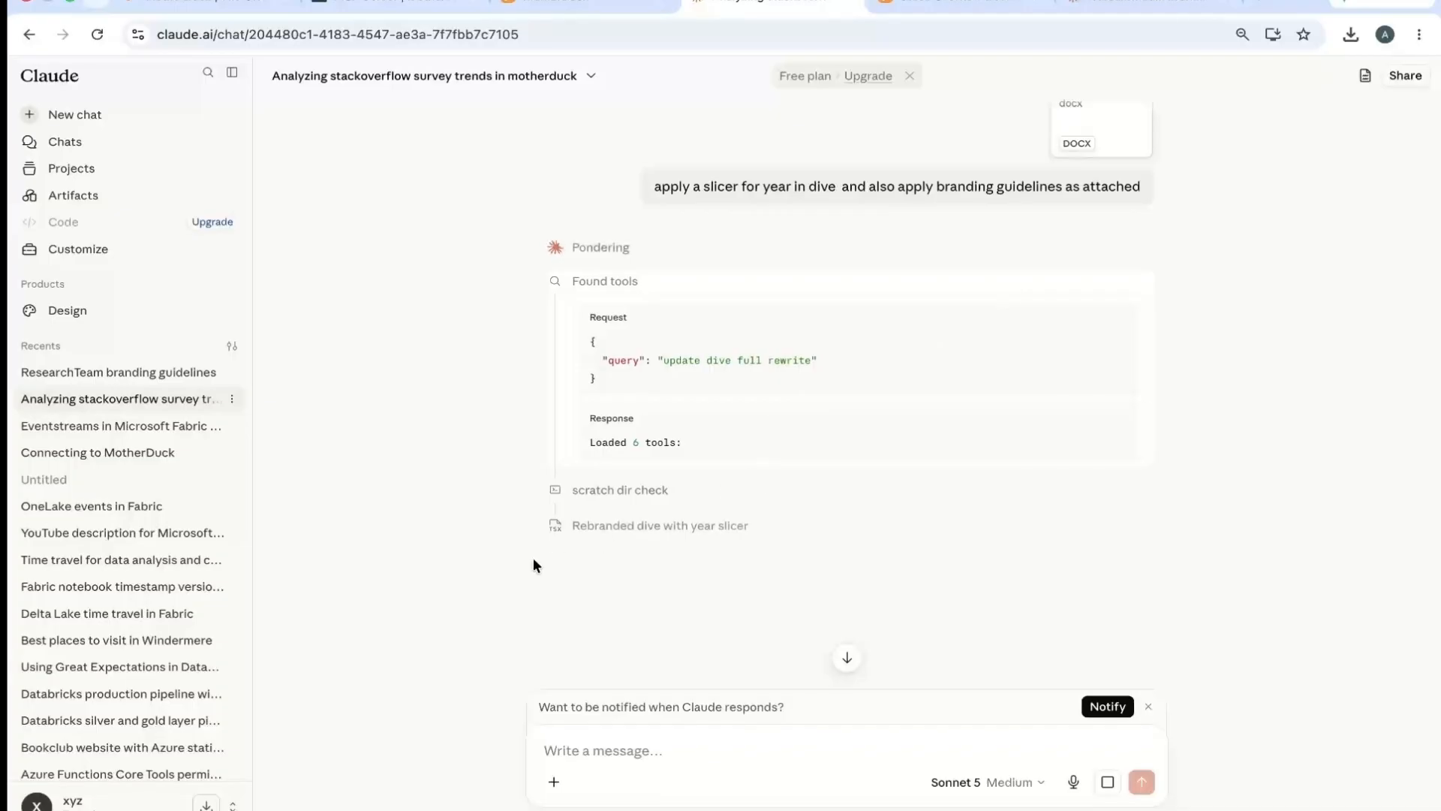
left_click(556, 525)
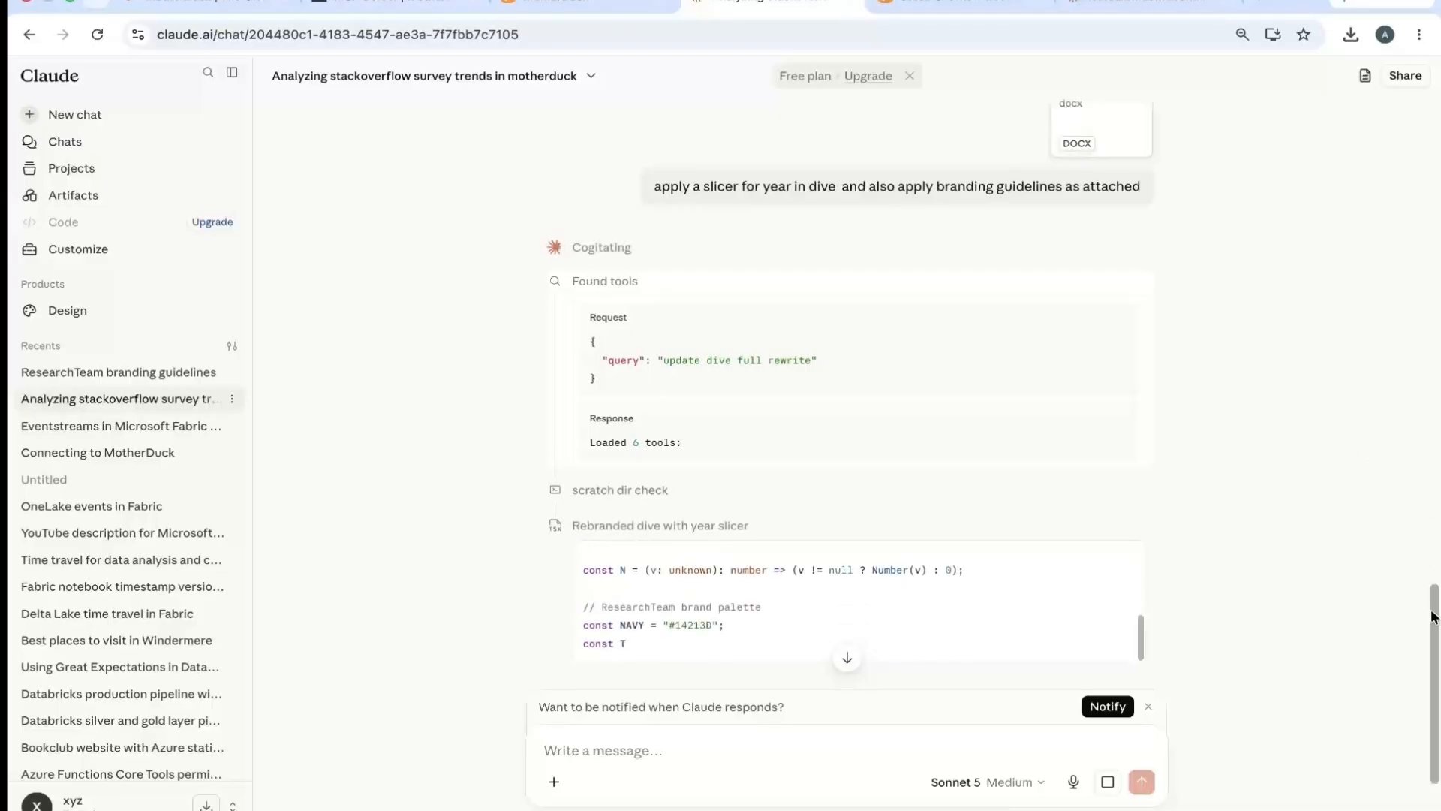
left_click_drag(1434, 617, 1438, 682)
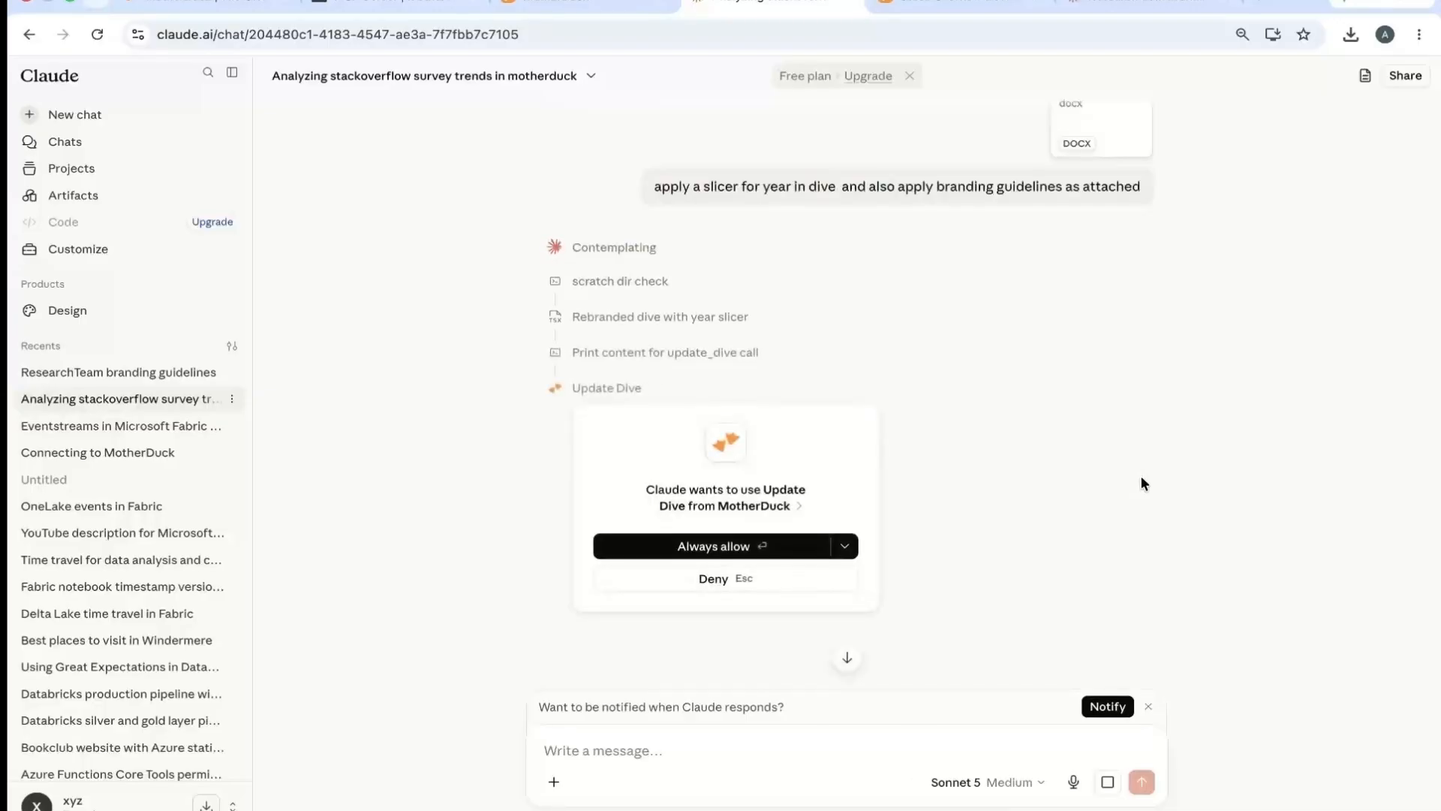
- Always allow Claude to use Update Dive from MotherDuck, and open the updated dive from the reply's MotherDuck link
left_click(723, 546)
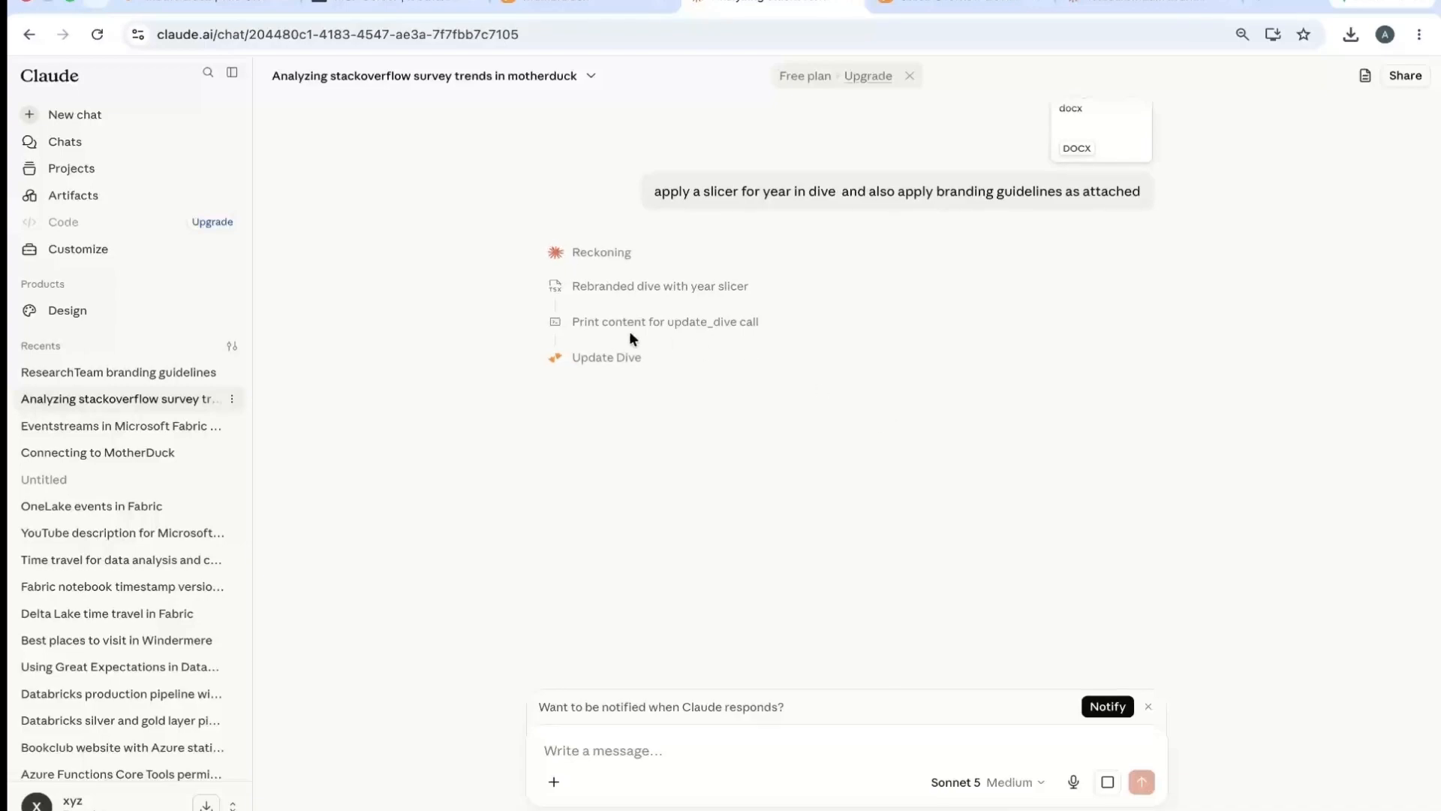
left_click(601, 359)
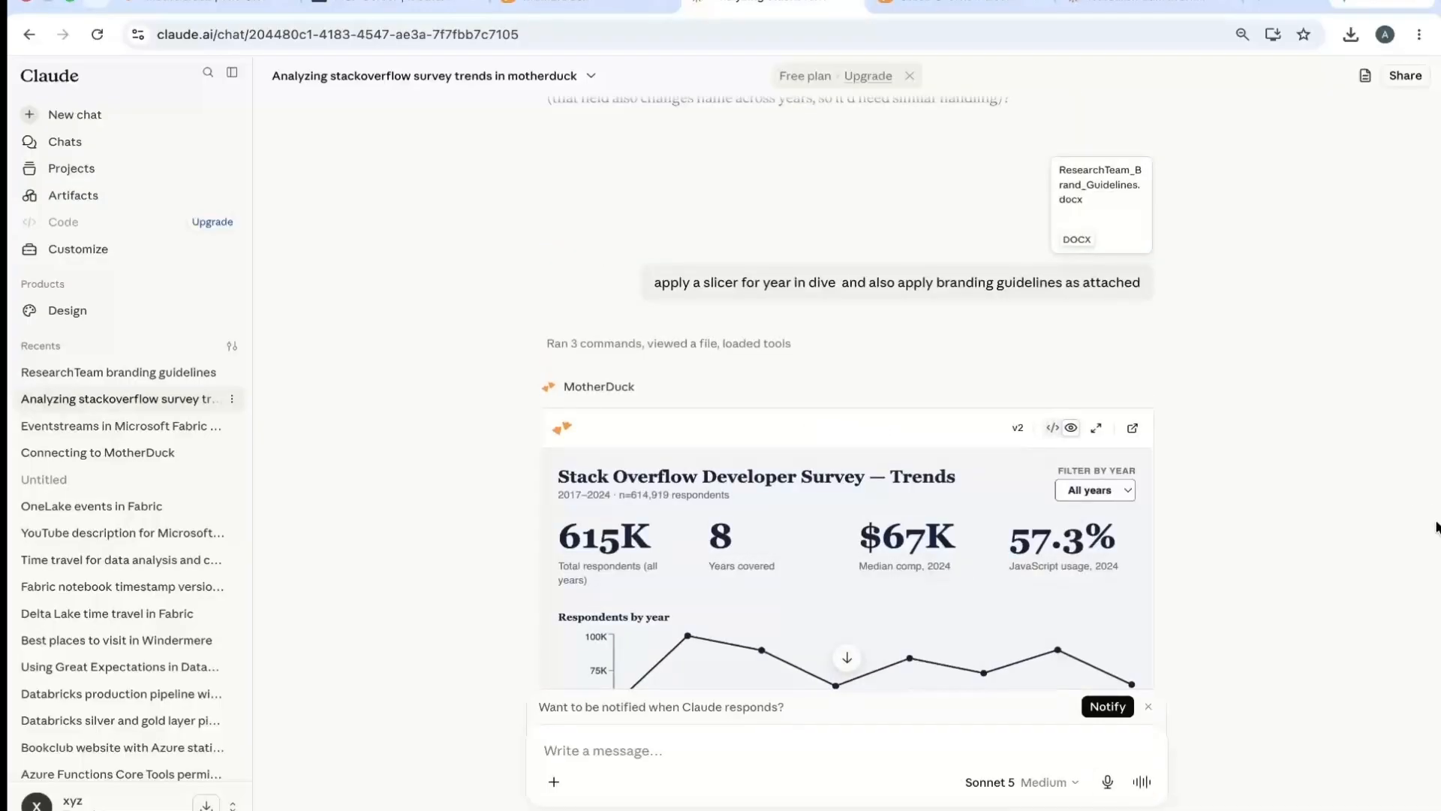
scroll(1435, 529, "down", 10)
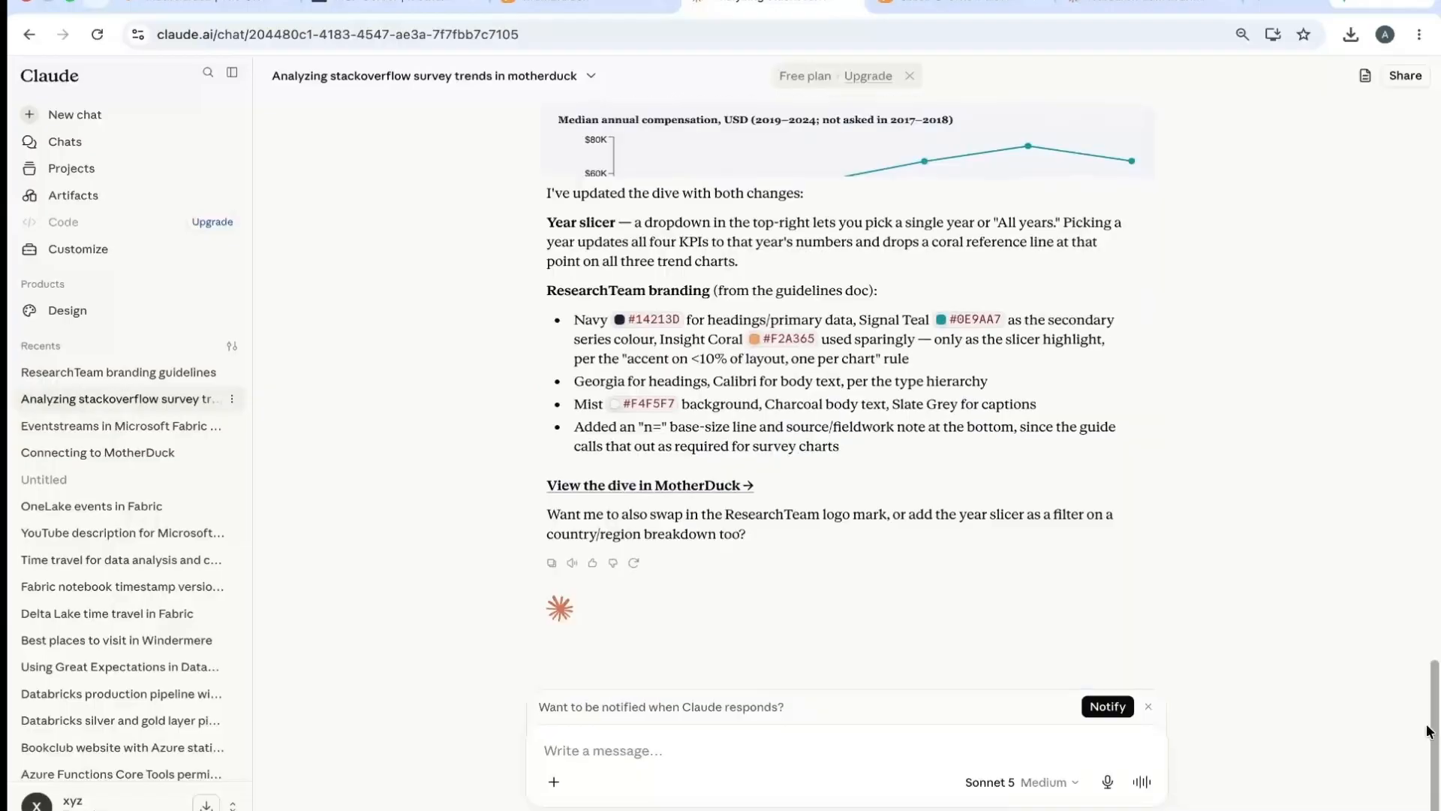
left_click(656, 486)
left_click(842, 510)
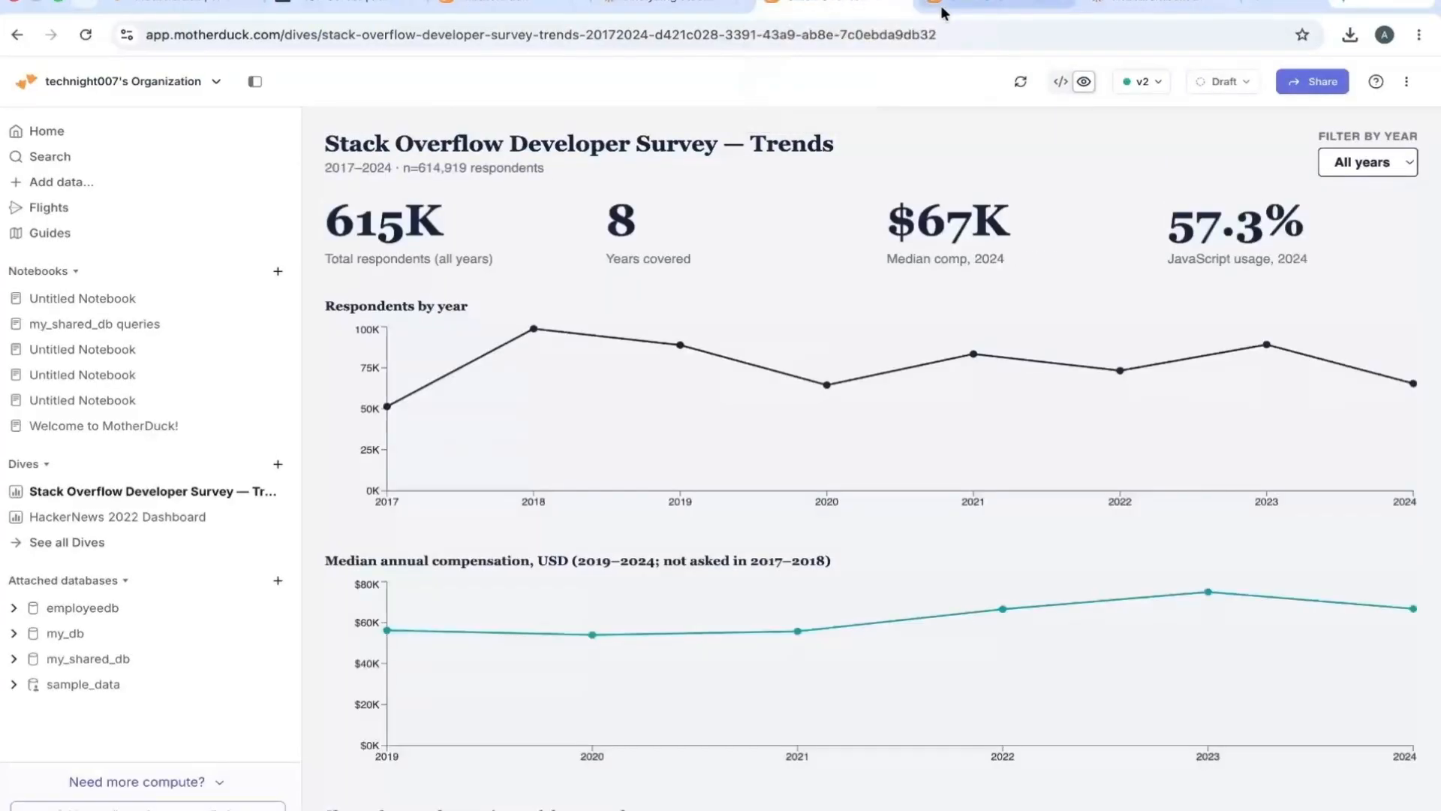
- View version v1 of the survey trends dive for comparison with v2
mouse_move(1072, 354)
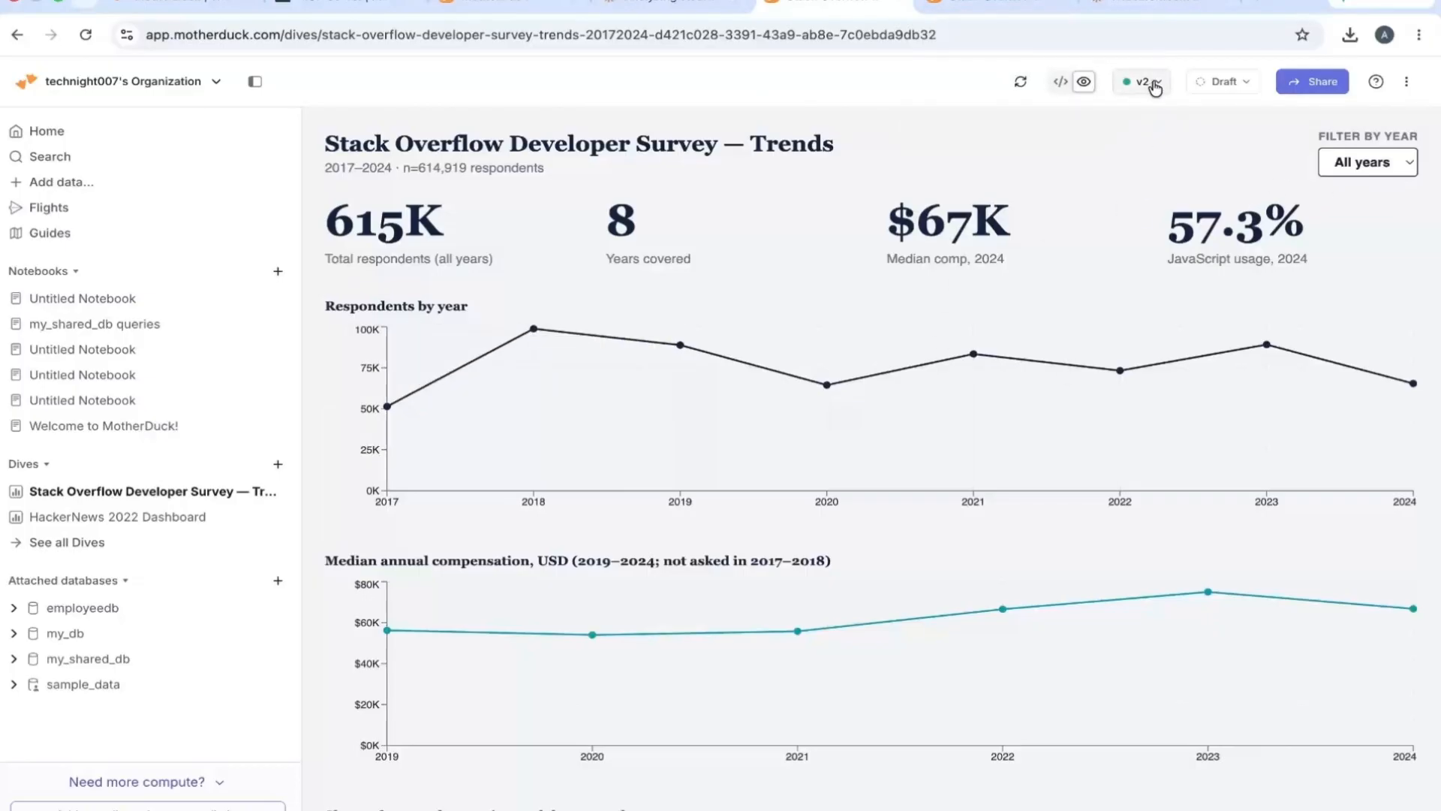
left_click(1141, 81)
left_click(1029, 148)
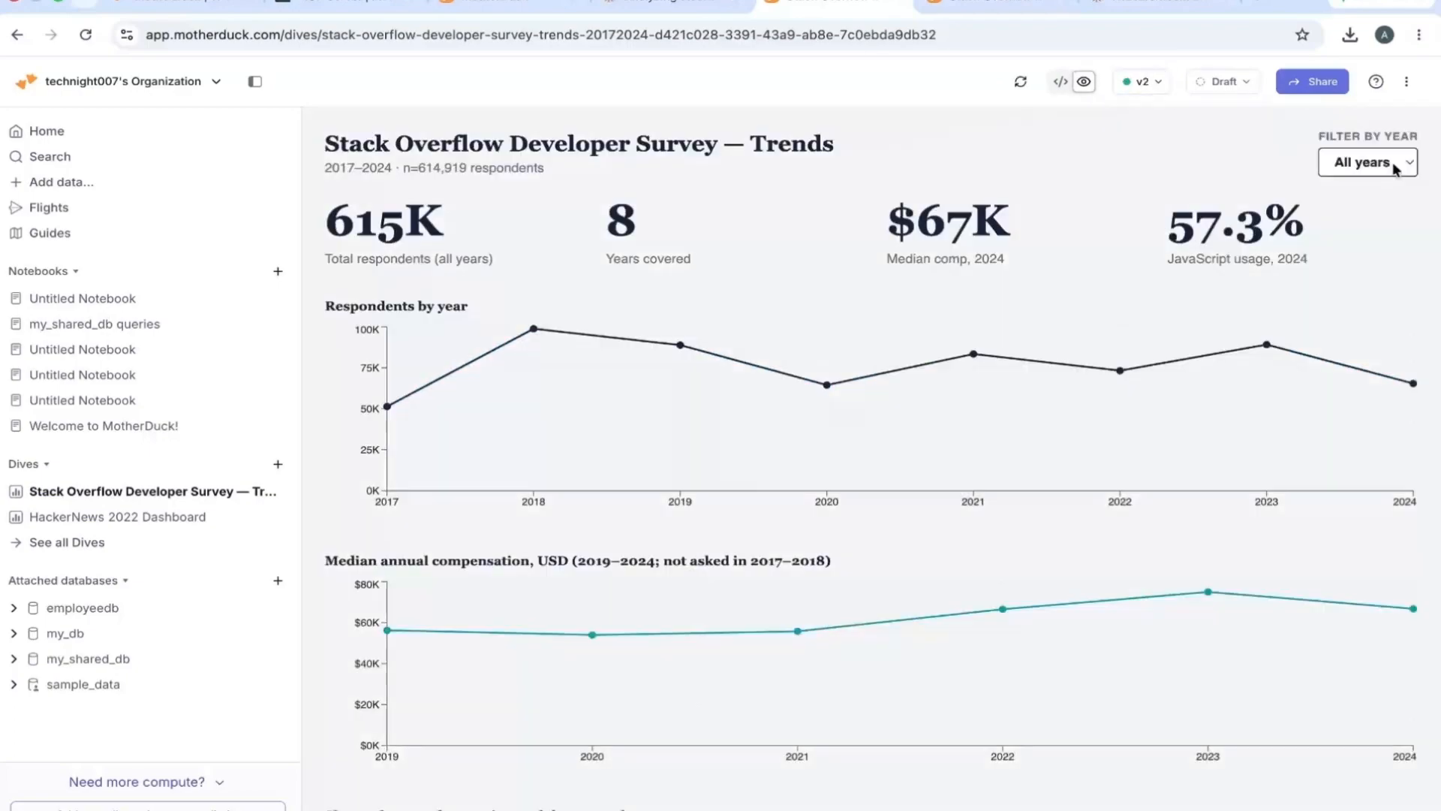
- On dive version v2, test the year filter with 2017, 2022, 2024 and 2021, and reset it to All years
left_click(1359, 163)
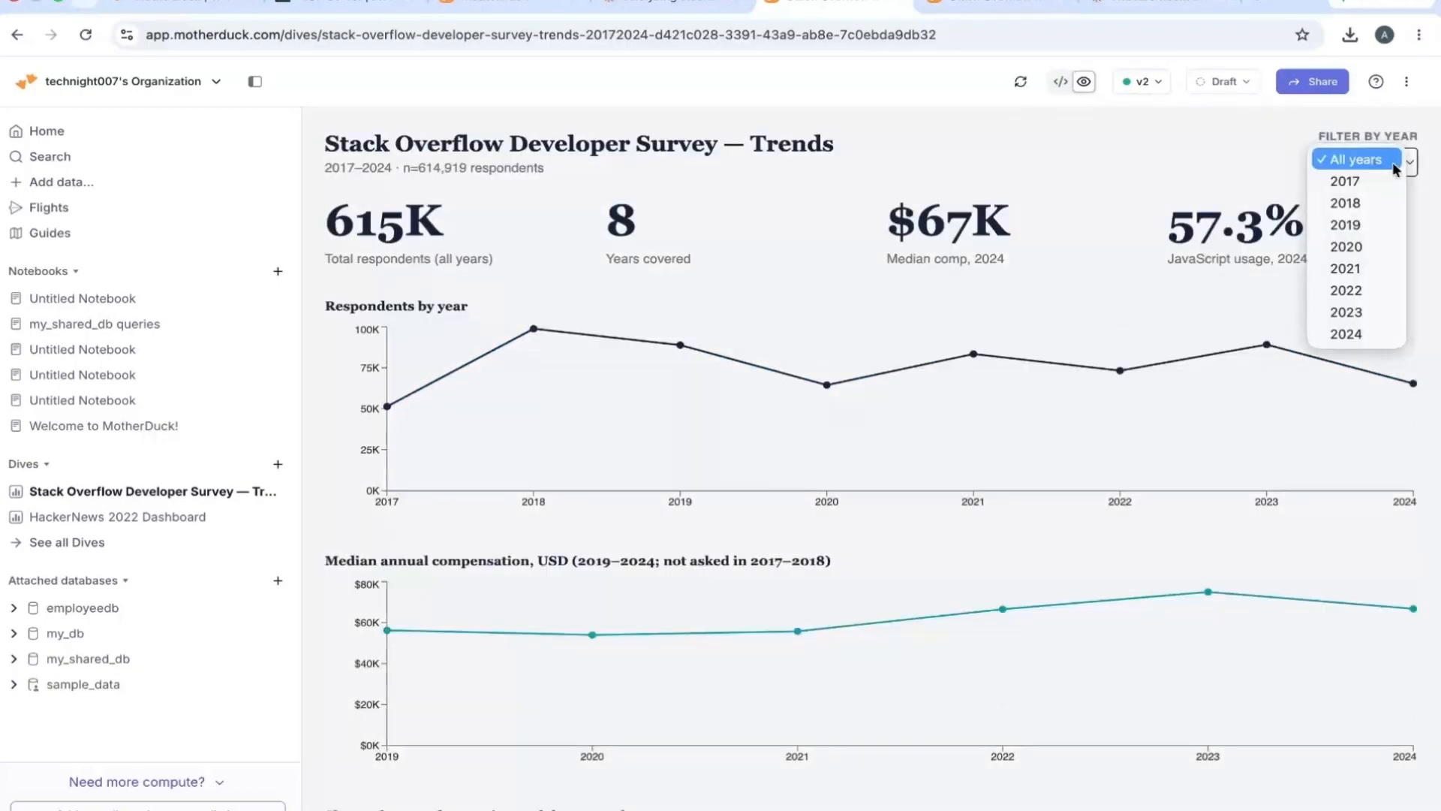
left_click(1358, 180)
left_click(1388, 162)
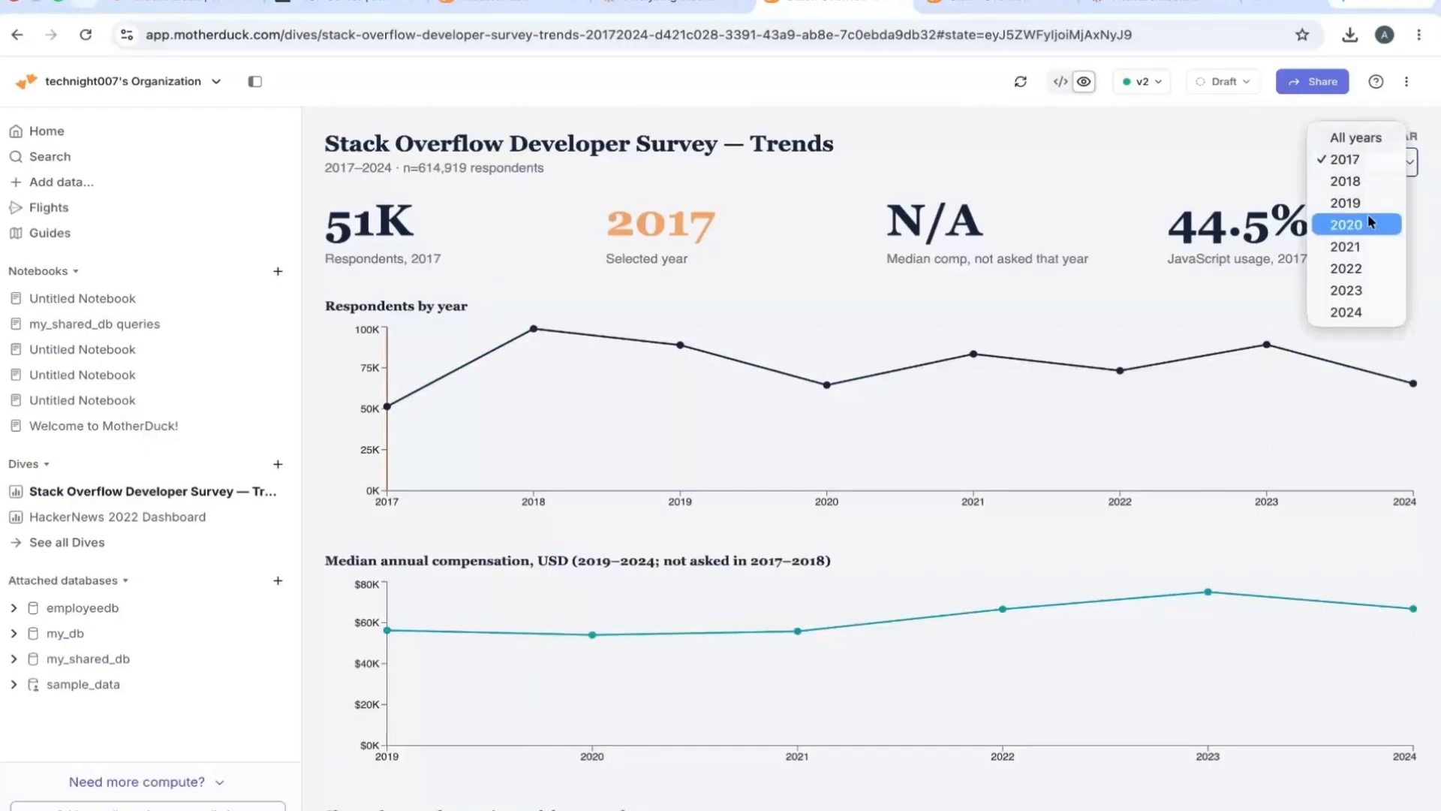
left_click(1356, 268)
left_click(1379, 151)
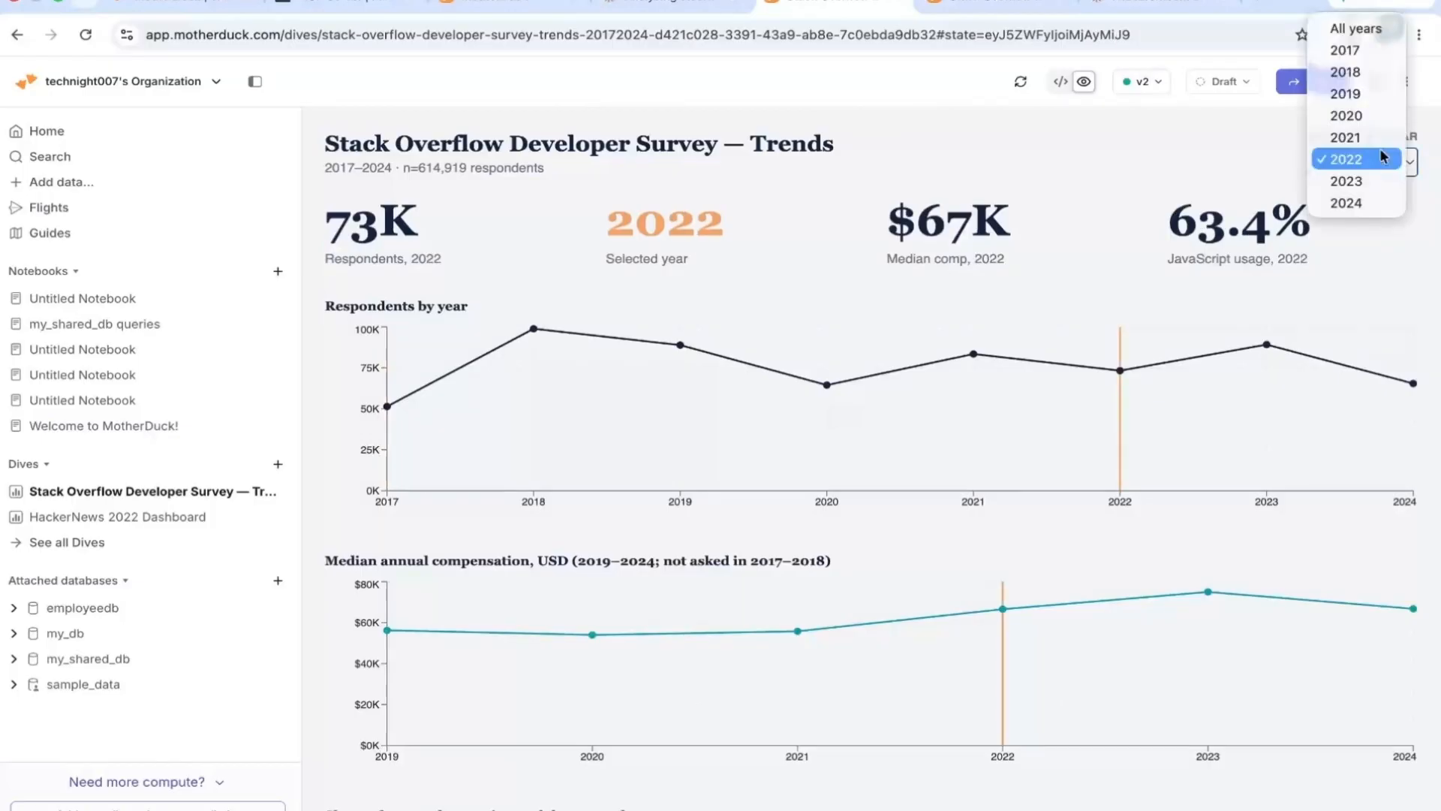
left_click(1345, 203)
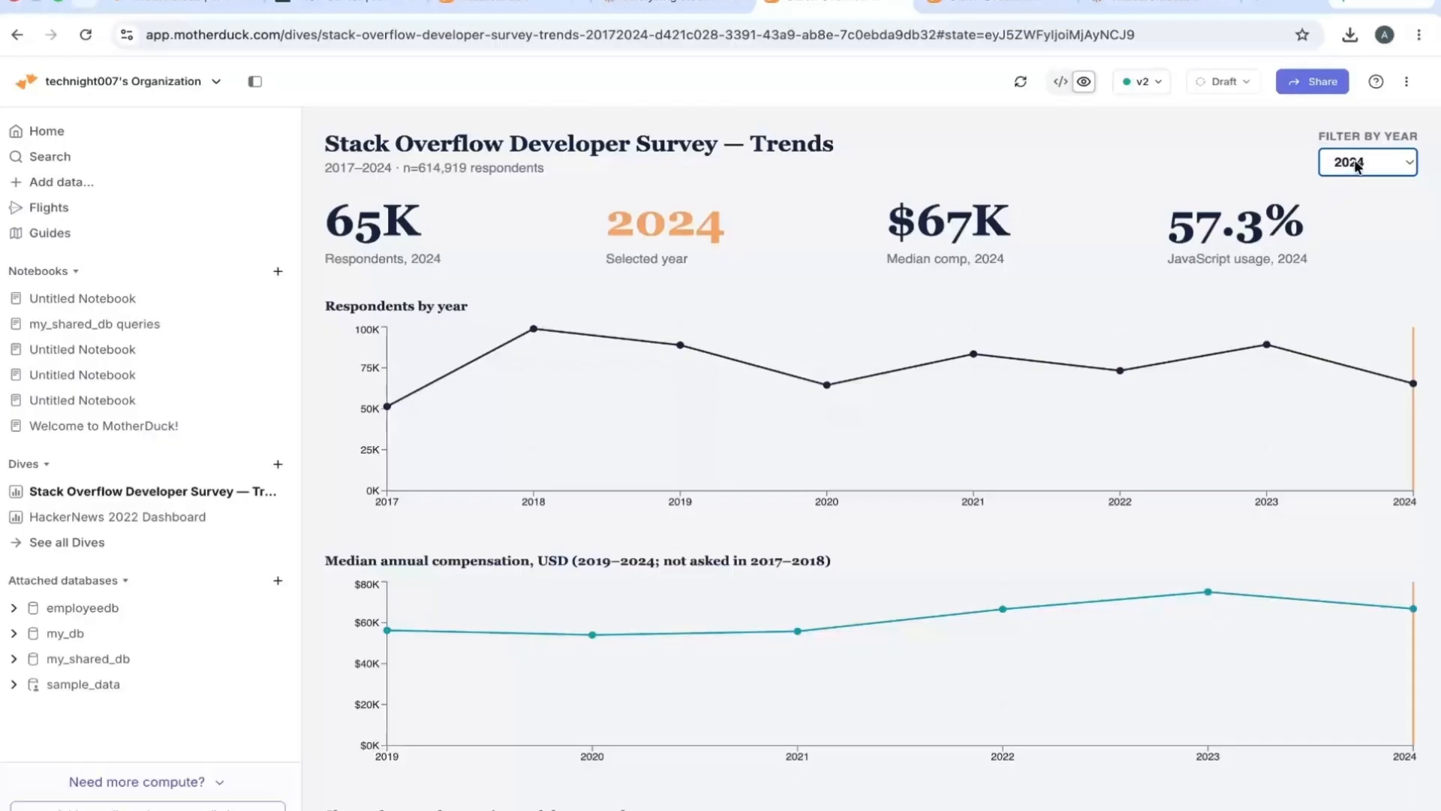
left_click(1357, 165)
left_click(1346, 16)
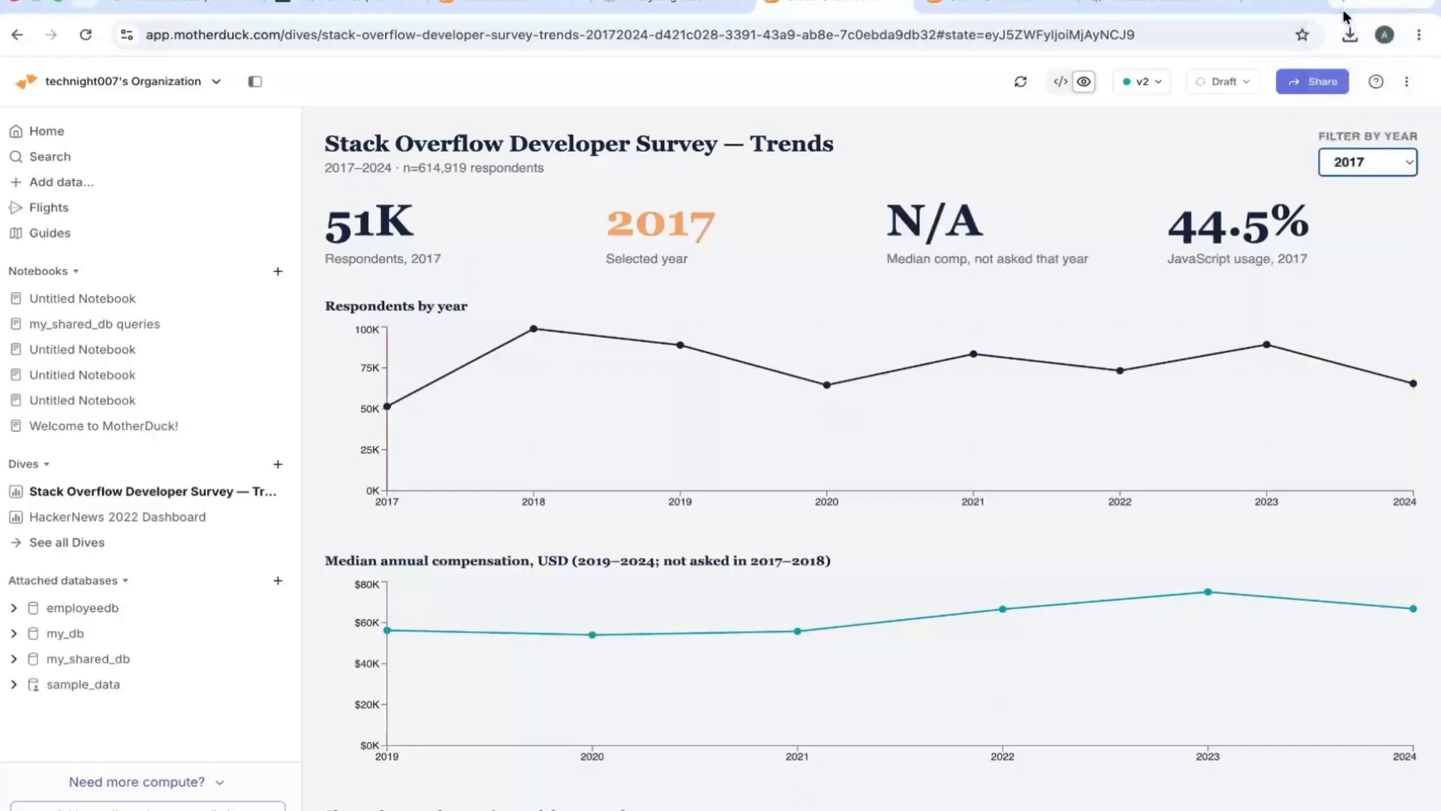
left_click(1359, 163)
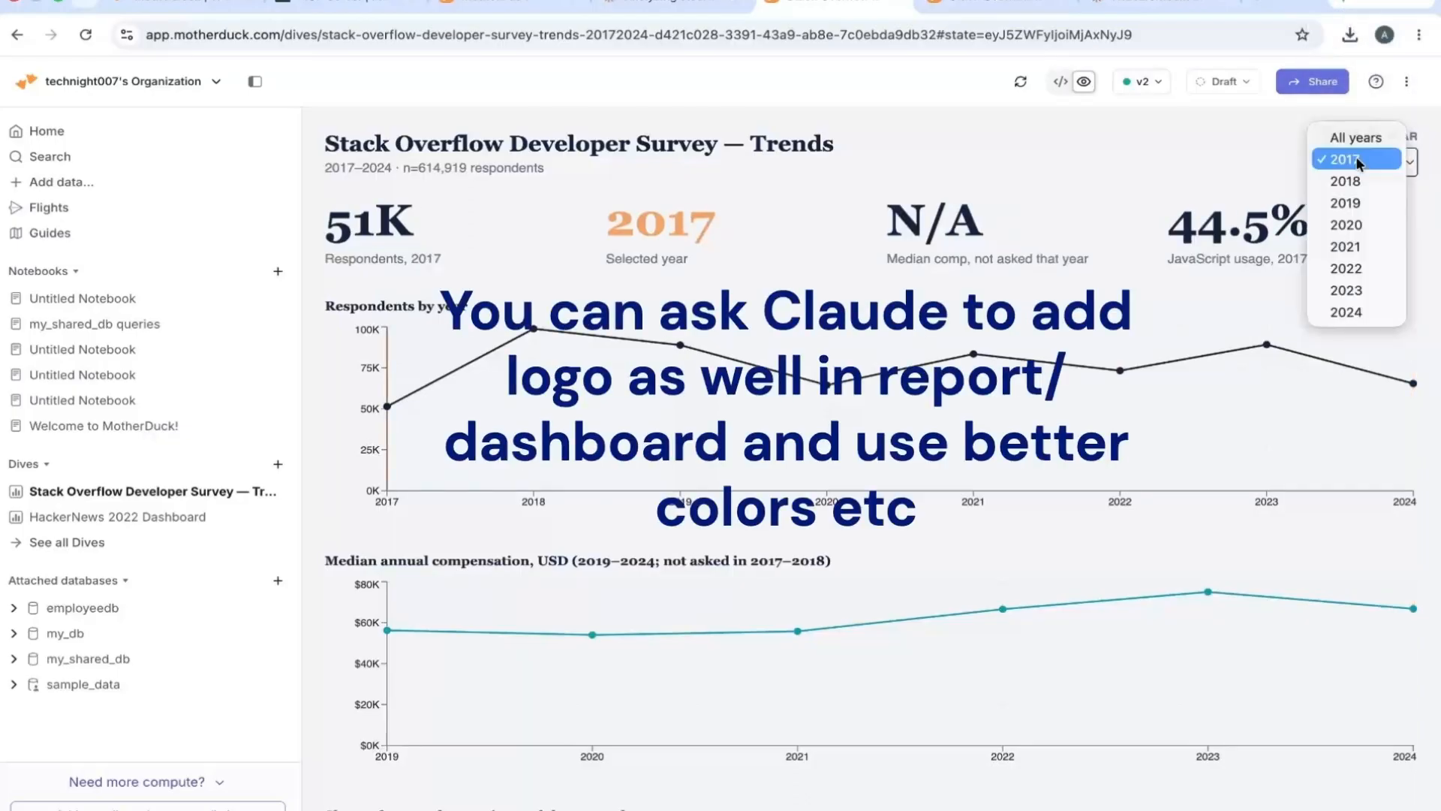
left_click(1356, 245)
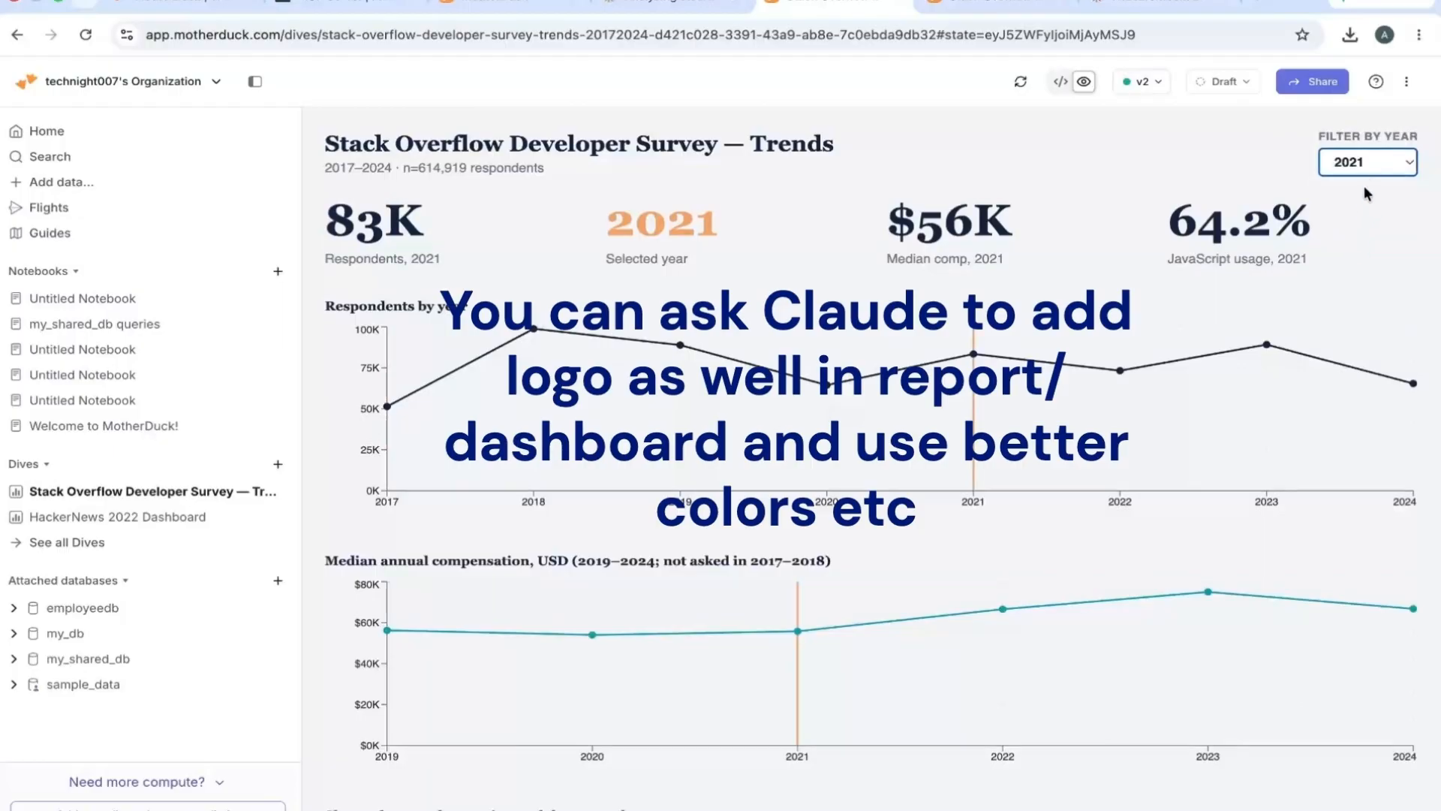
left_click(1362, 162)
left_click(1356, 239)
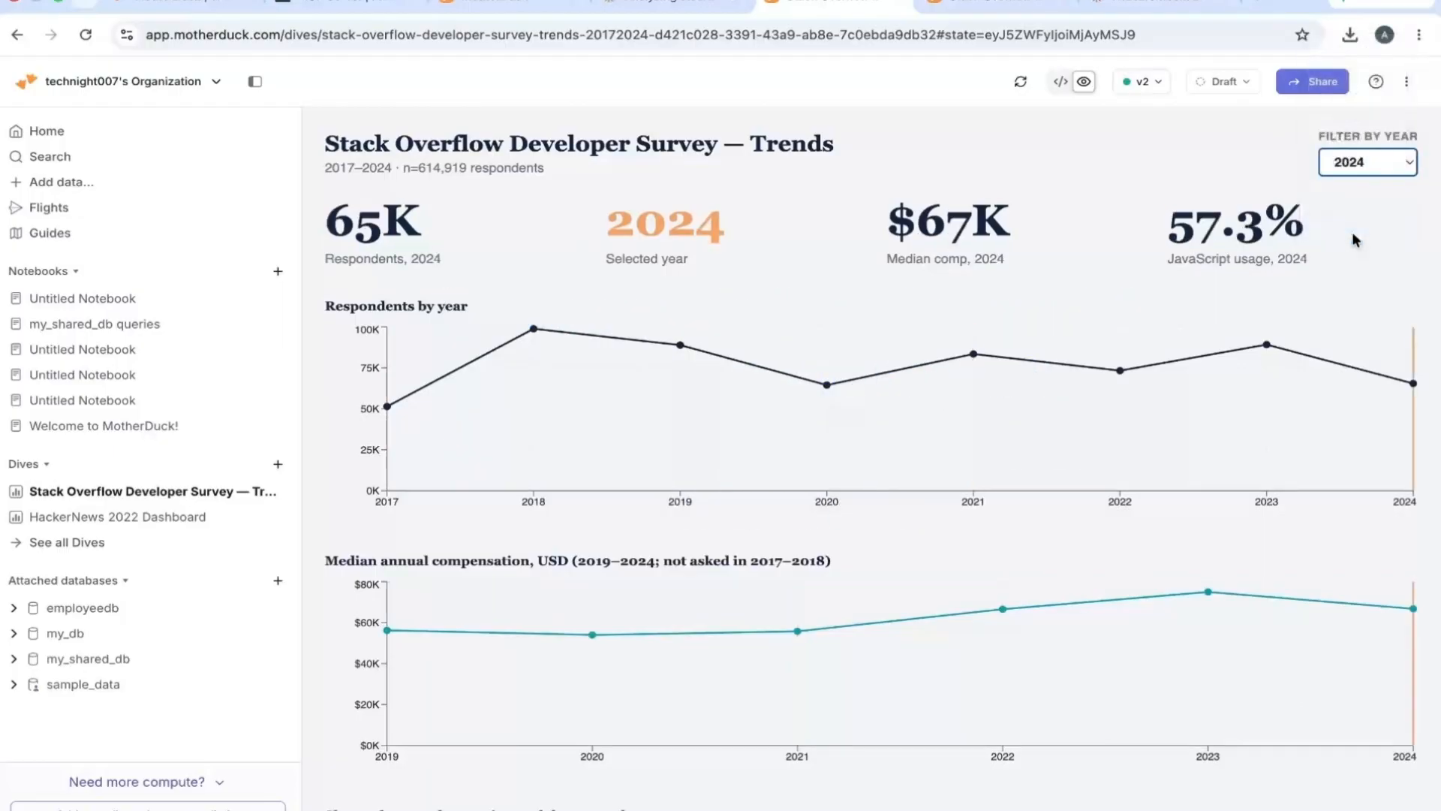
left_click(1349, 166)
scroll(1346, 43, "up", 1)
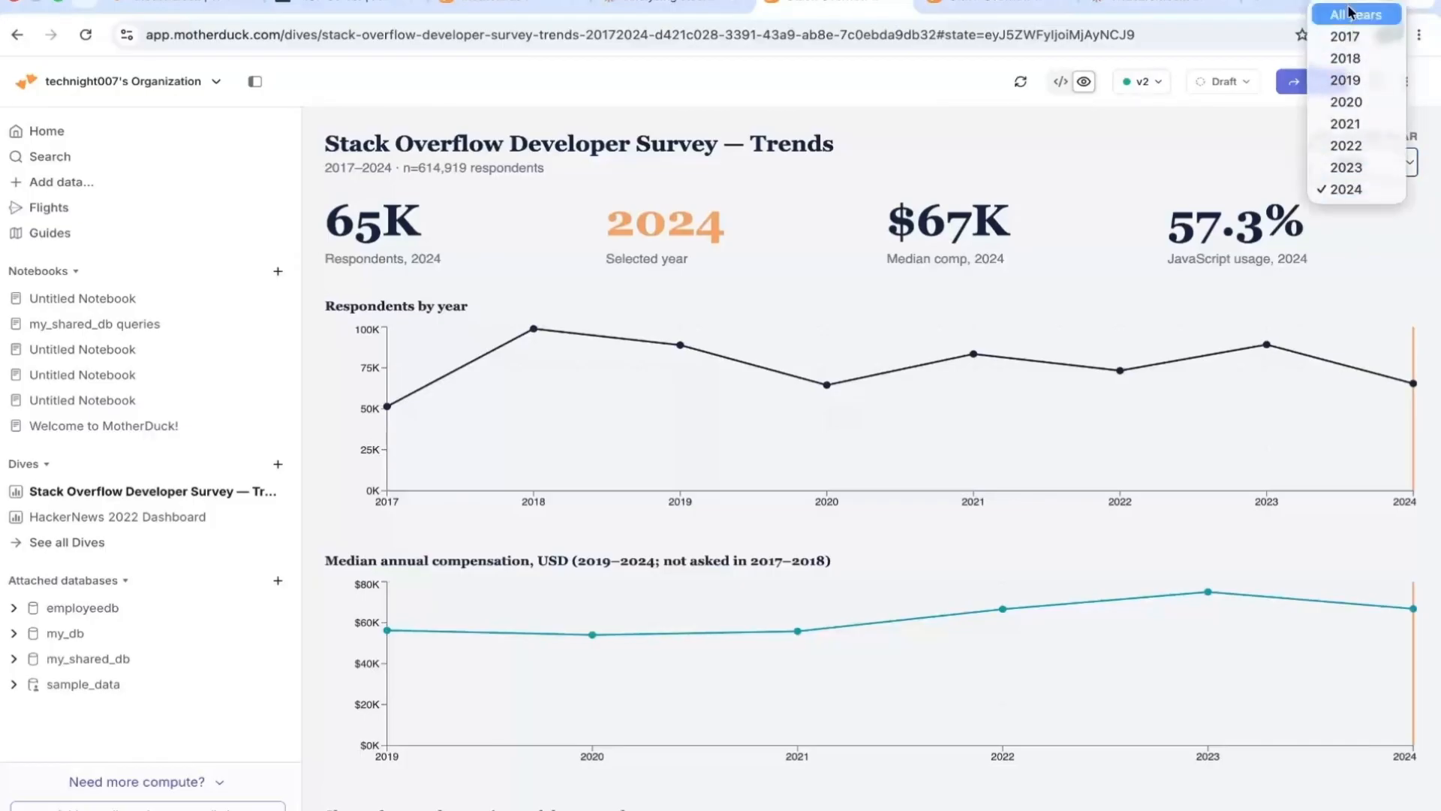
left_click(1345, 12)
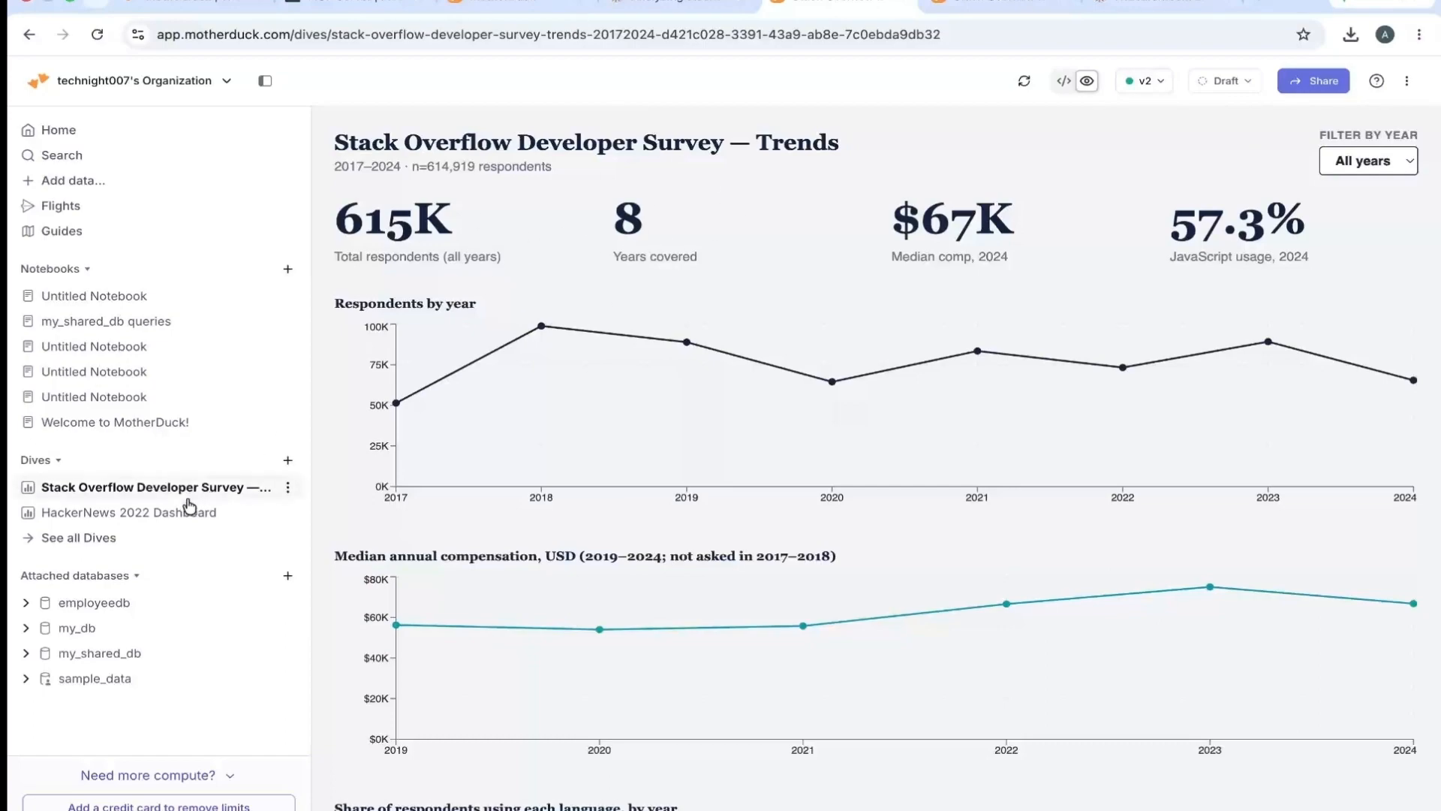
- View the HackerNews 2022 Dashboard dive, and return to the Stack Overflow Developer Survey trends dive
left_click(91, 514)
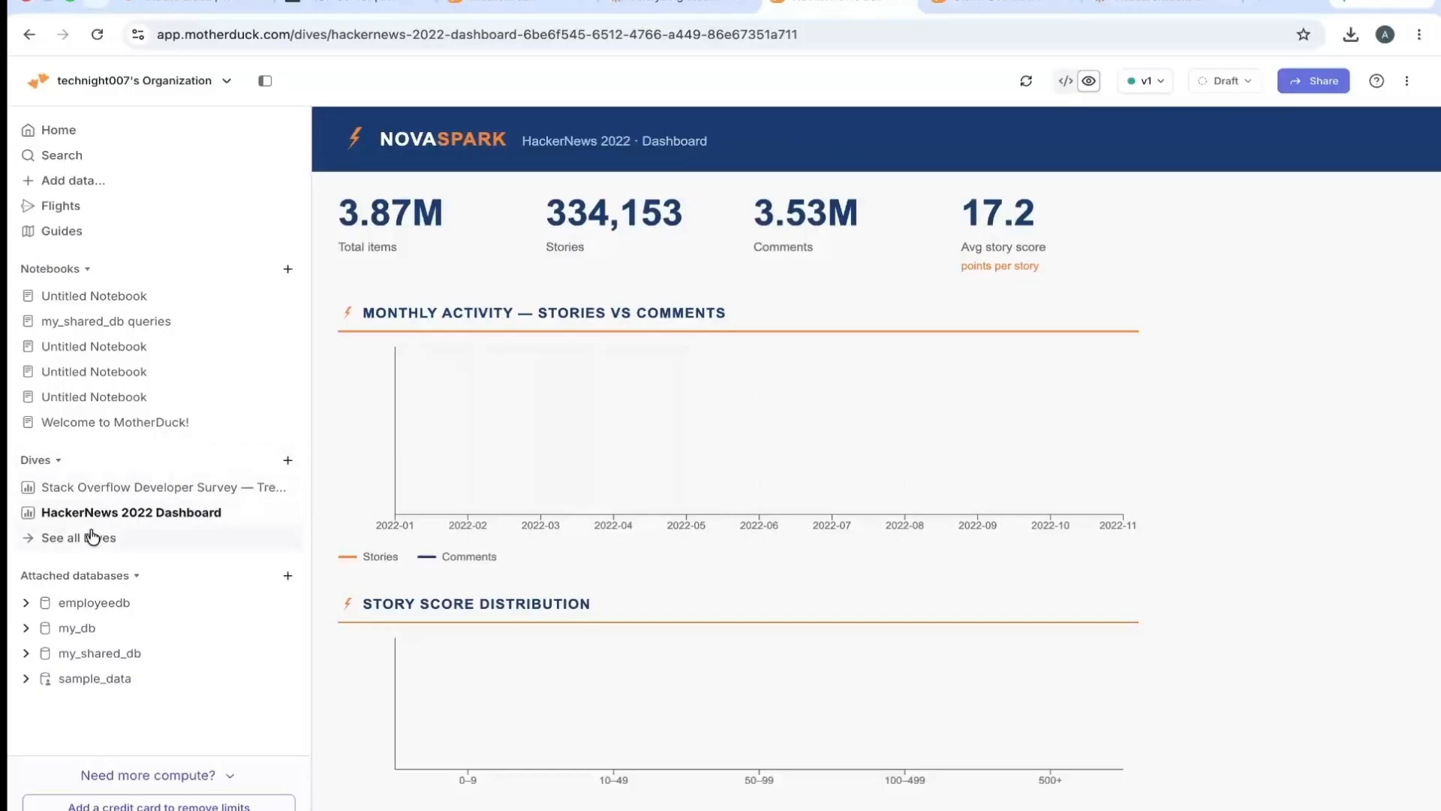
mouse_move(106, 511)
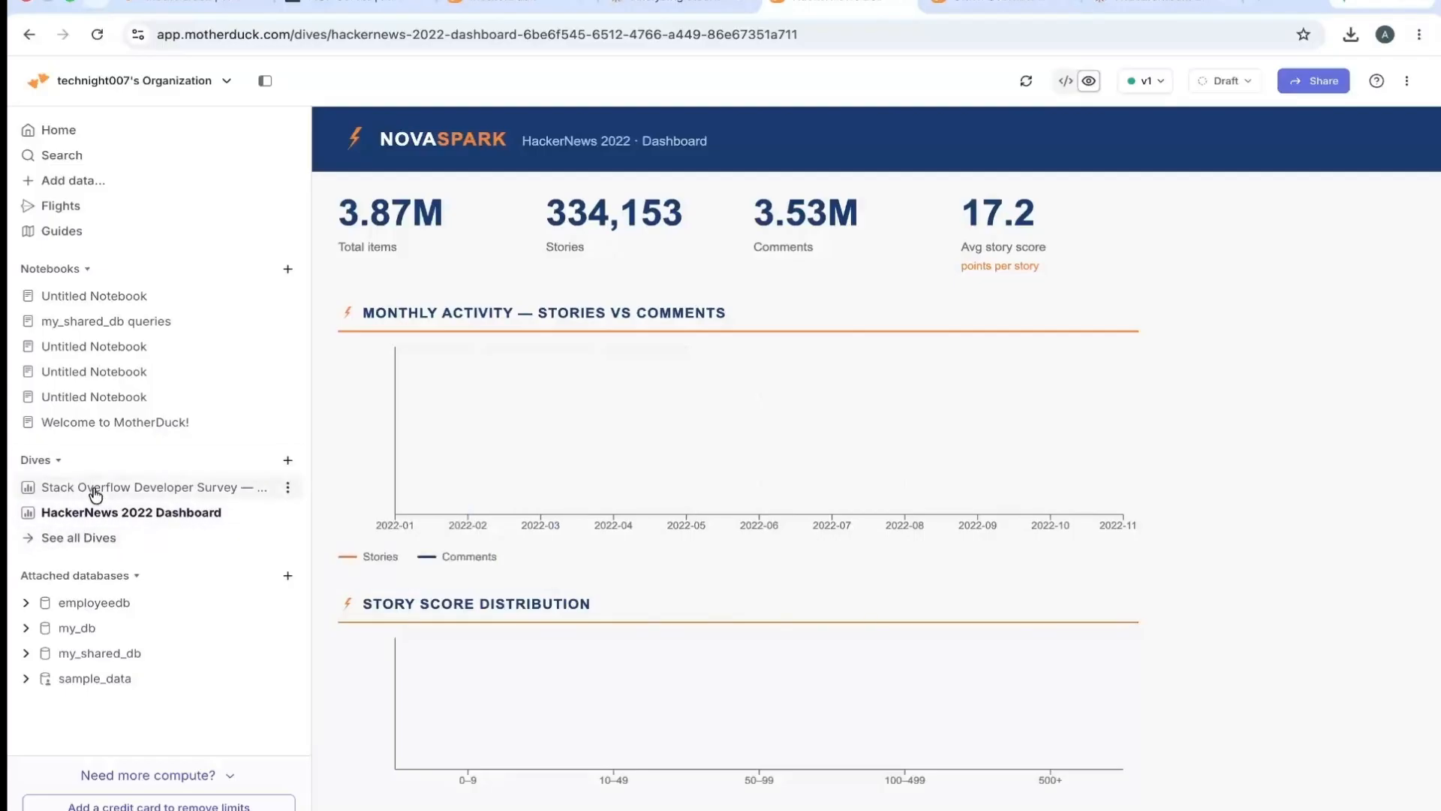
left_click(96, 490)
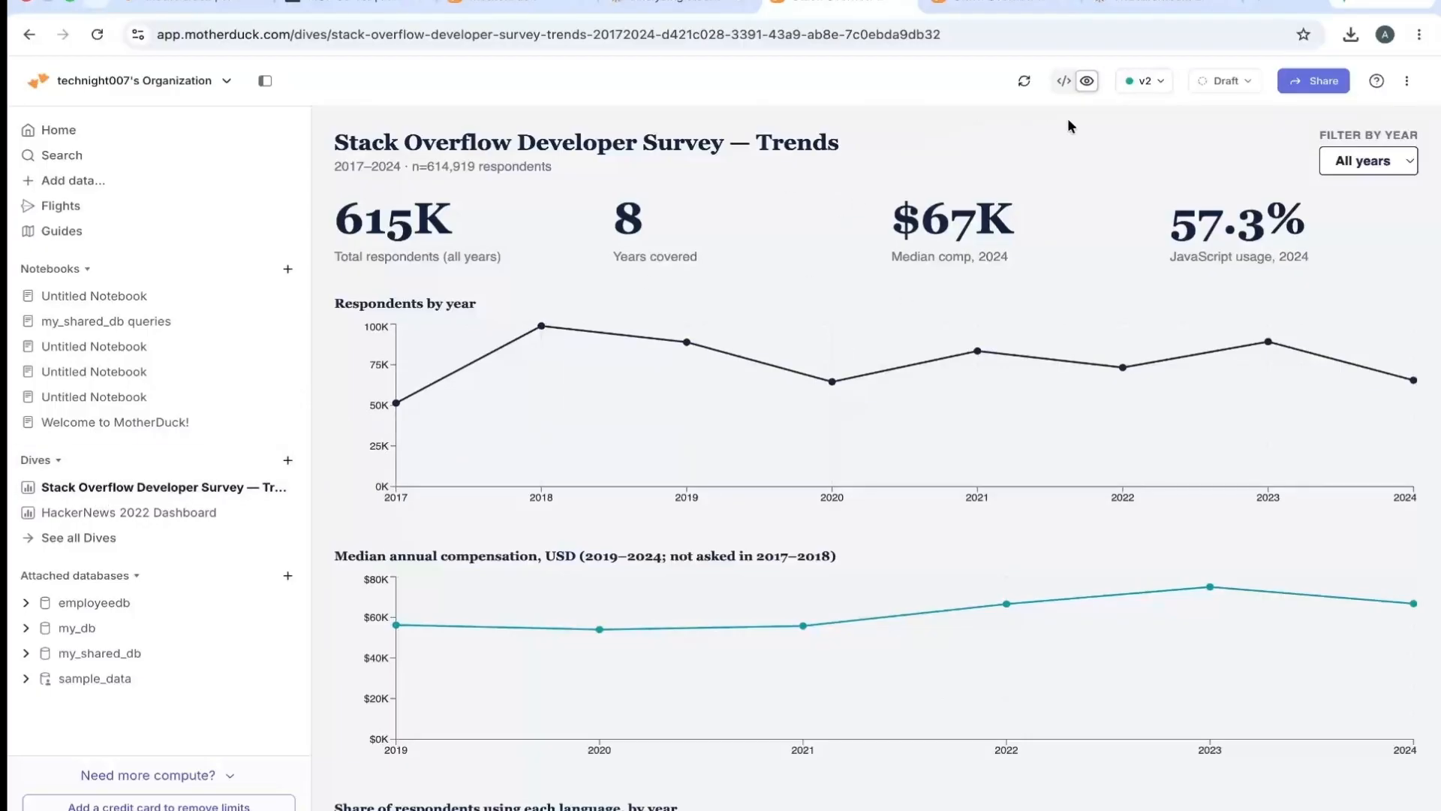
- Check the Claude chat, and review the survey trends dive's version list in MotherDuck
left_click(683, 9)
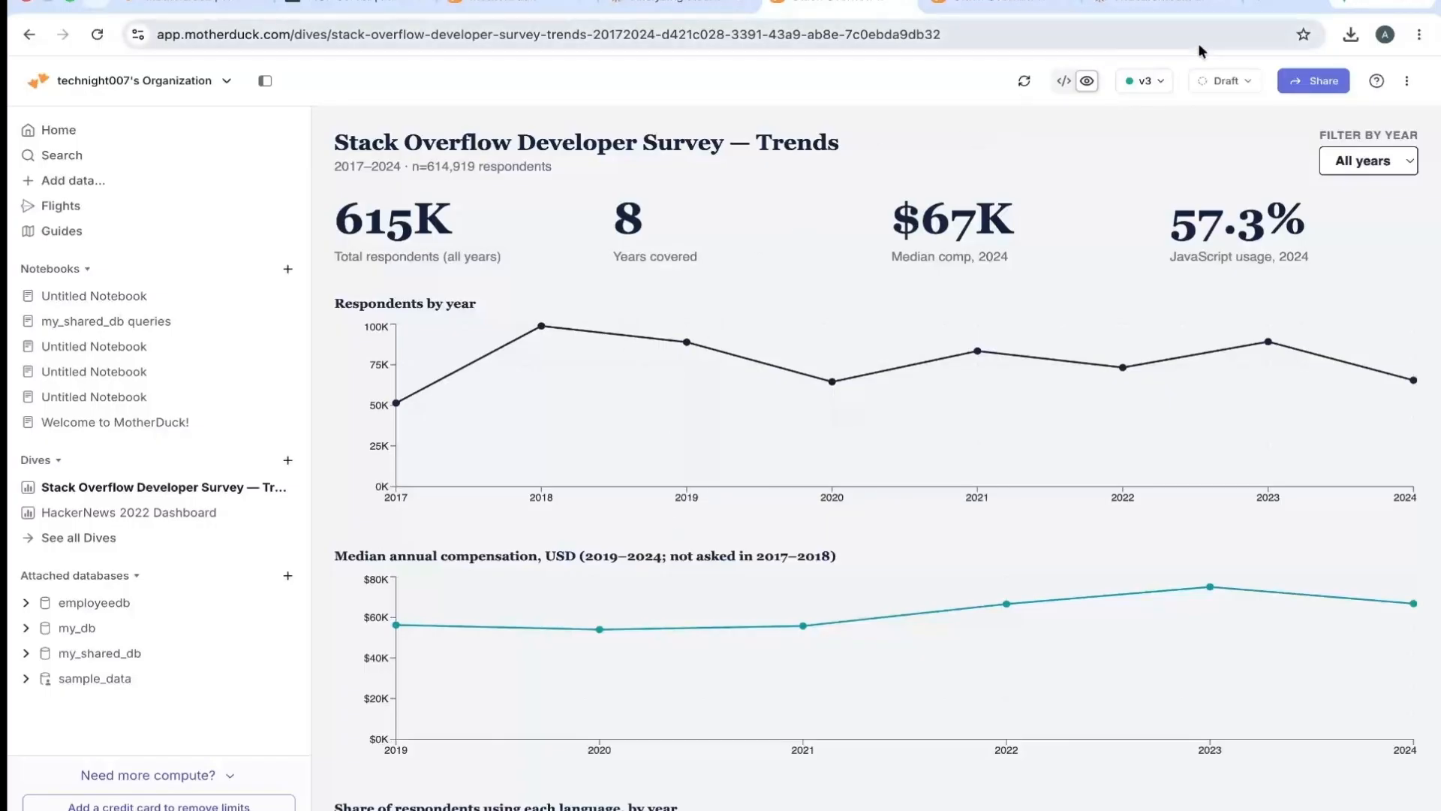
left_click(1145, 81)
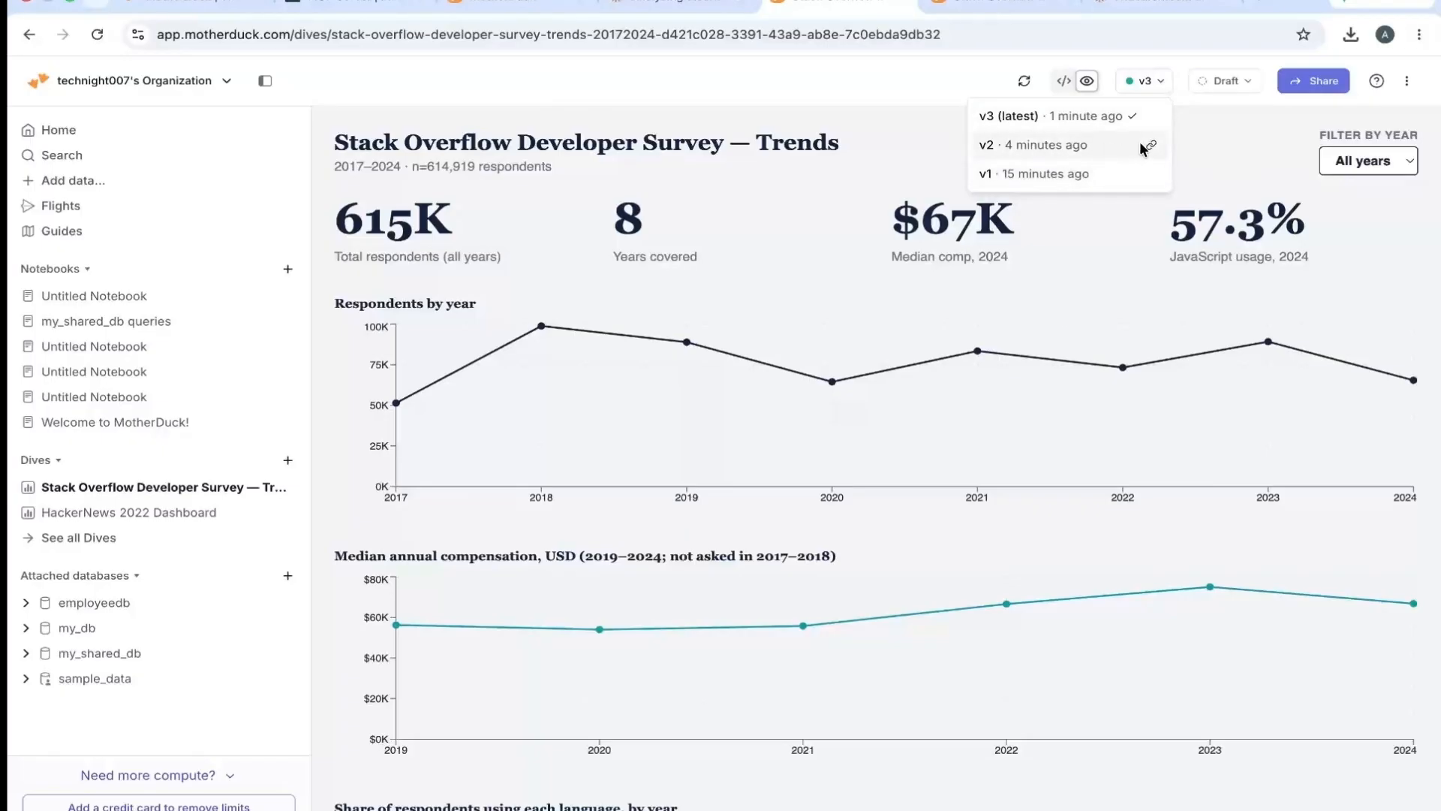
left_click(1212, 108)
- Set the survey trends dive's status to Ready, and review the available status options
left_click(1254, 82)
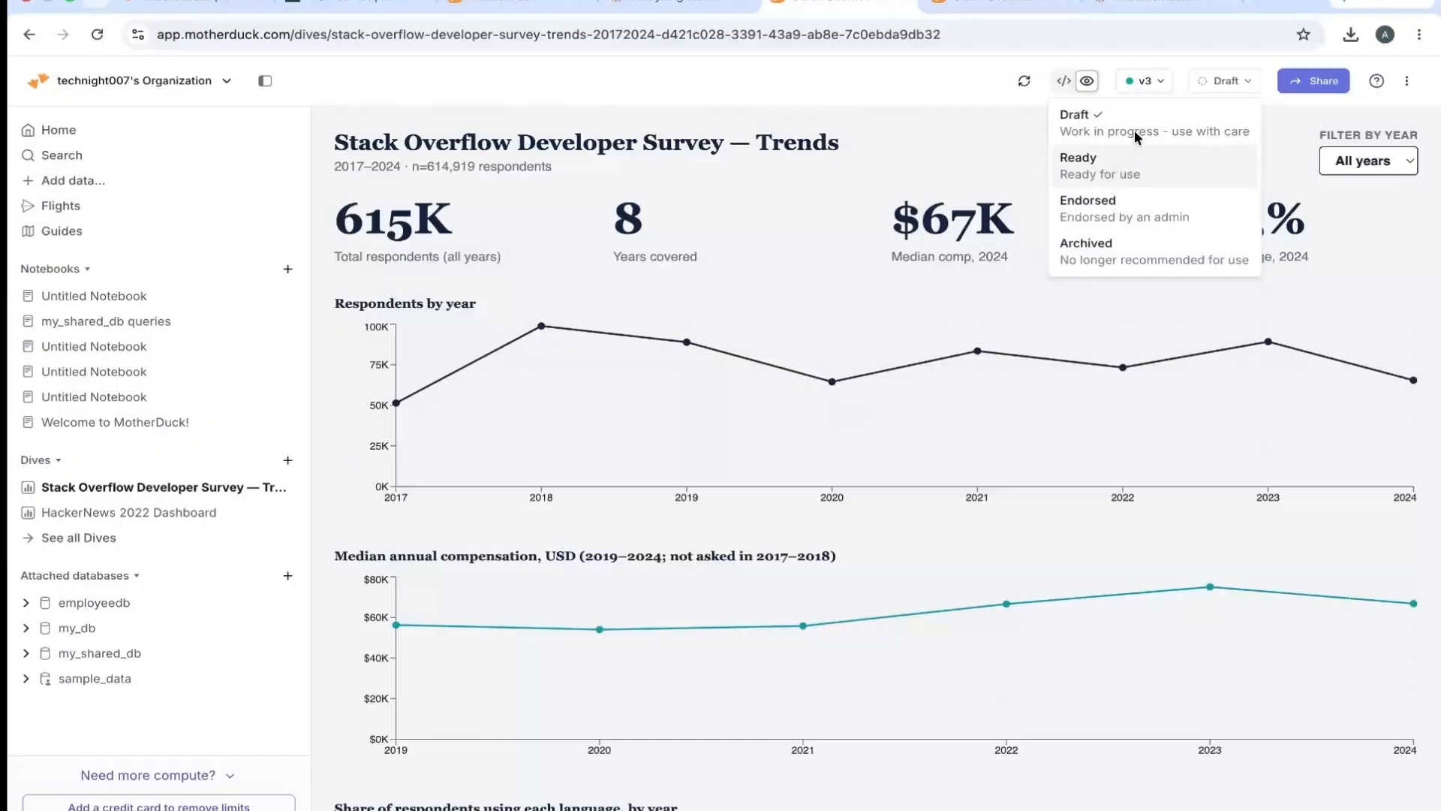
left_click(1125, 171)
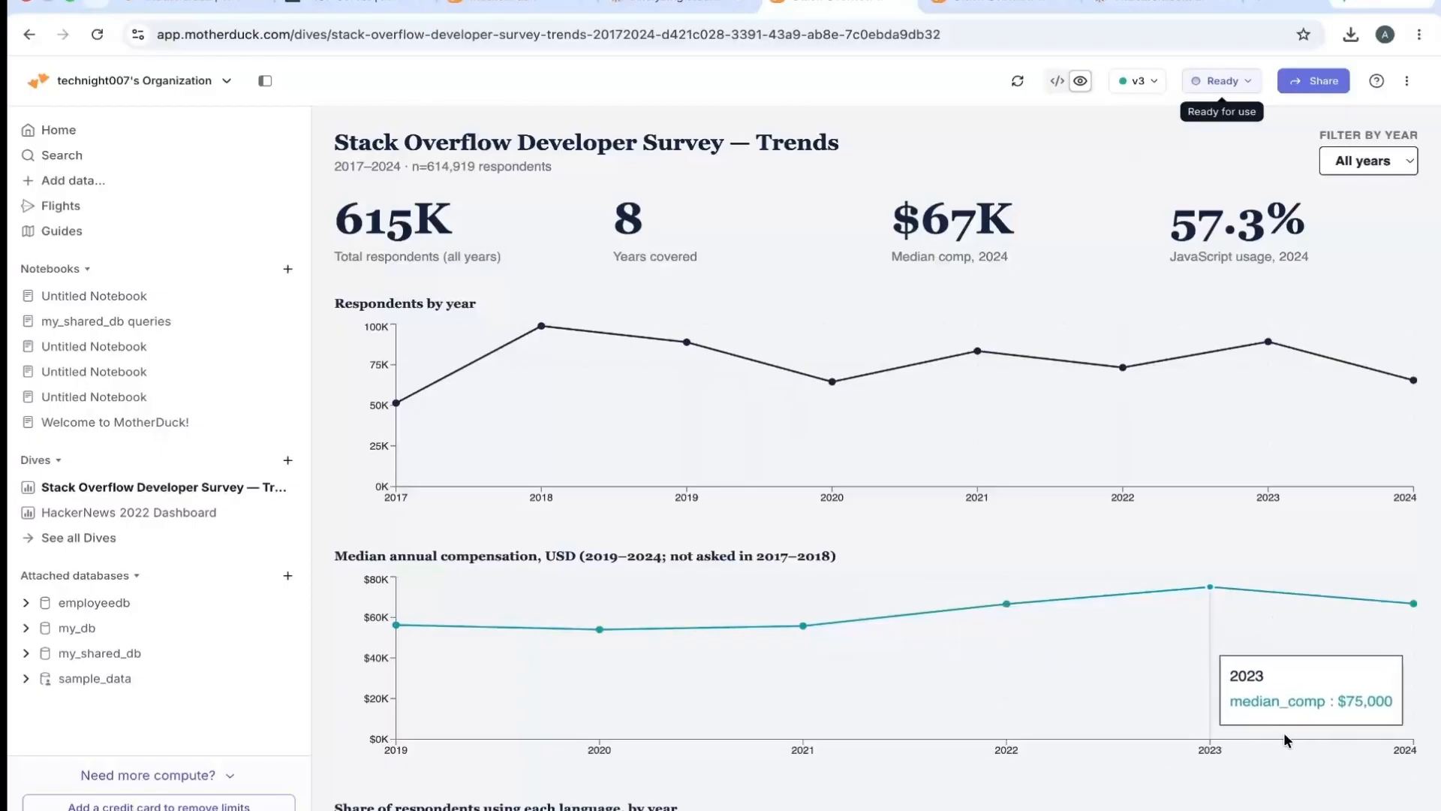
left_click(1252, 82)
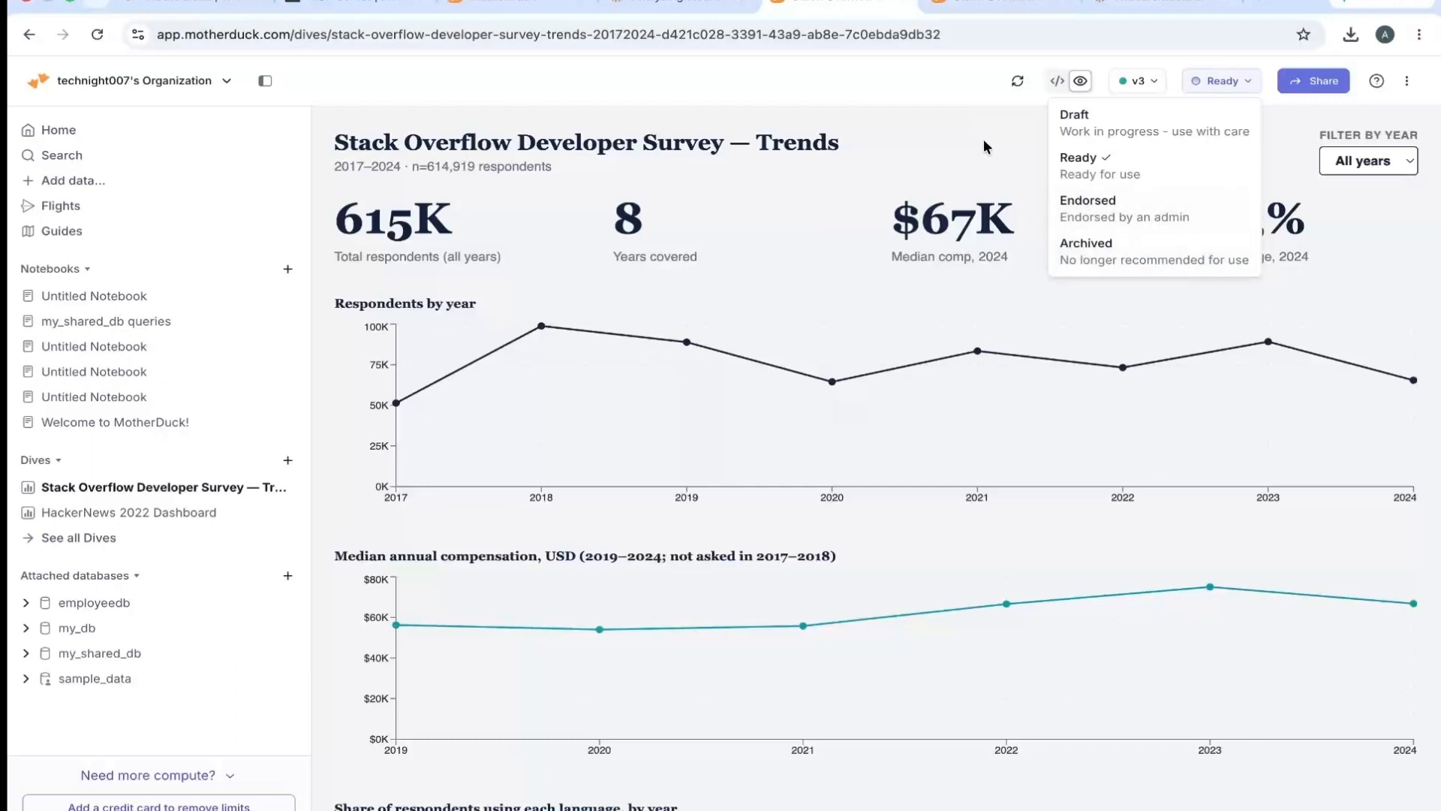
key("Escape")
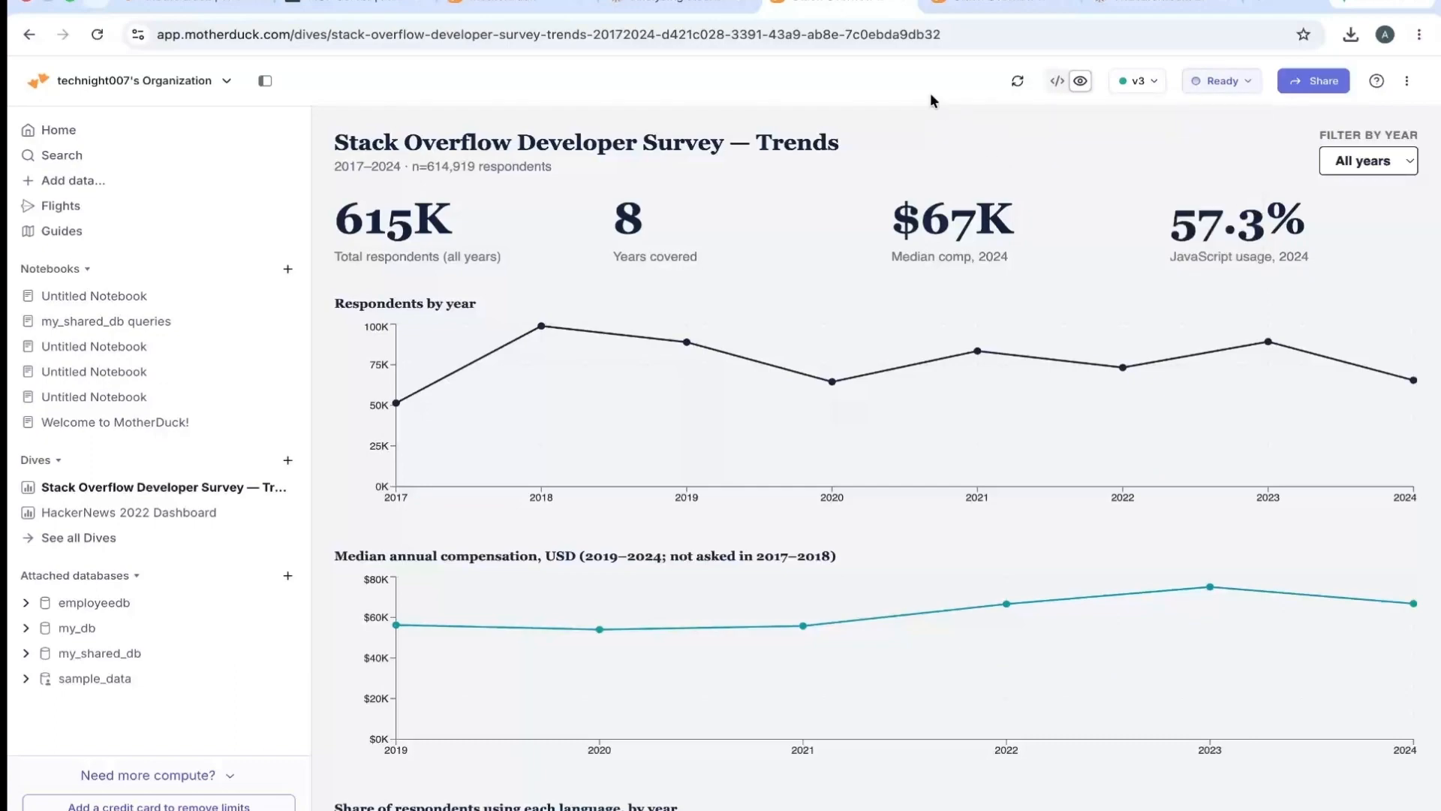
- Copy the survey trends dive's presentation link, view it in a new browser tab, and close that tab
left_click(1323, 92)
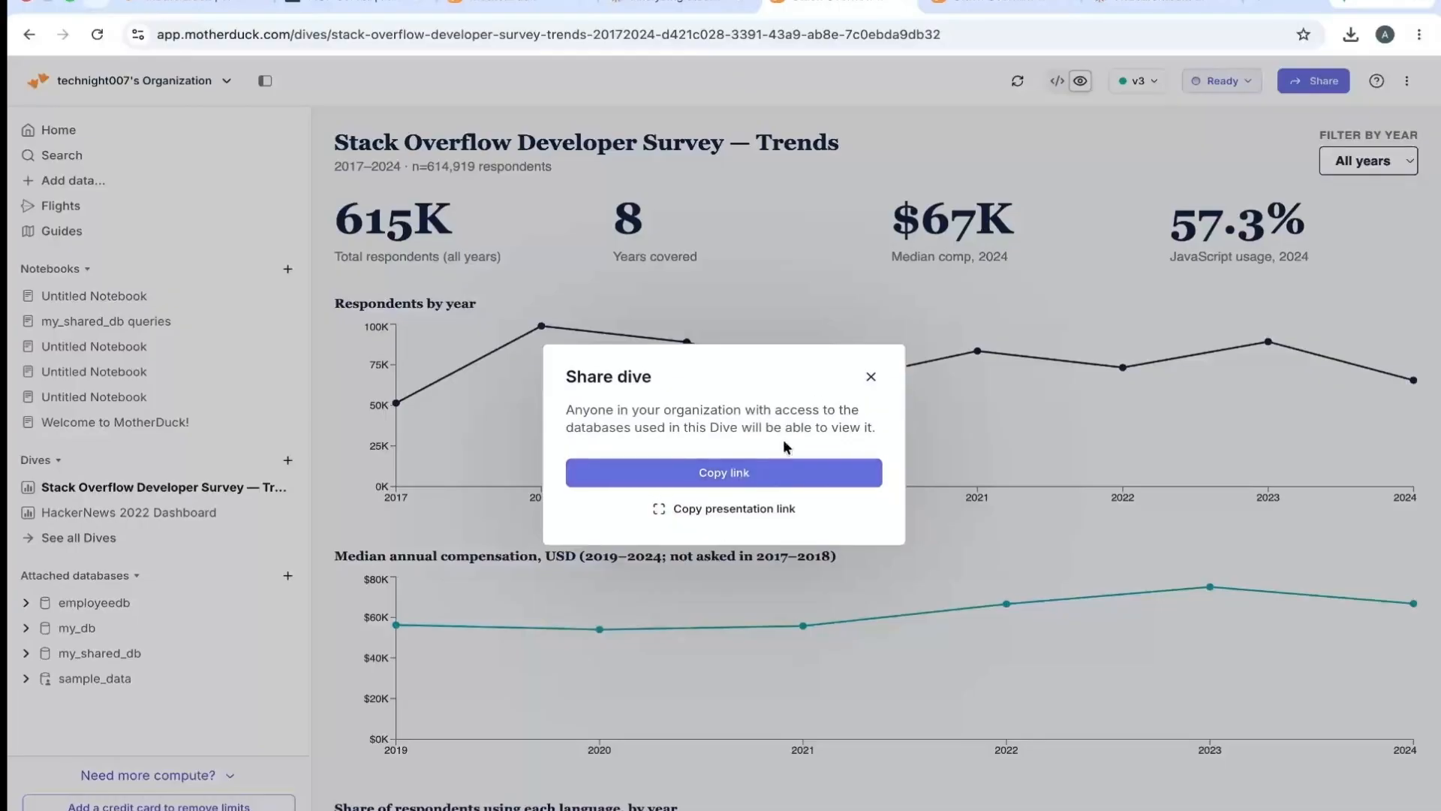
left_click(728, 510)
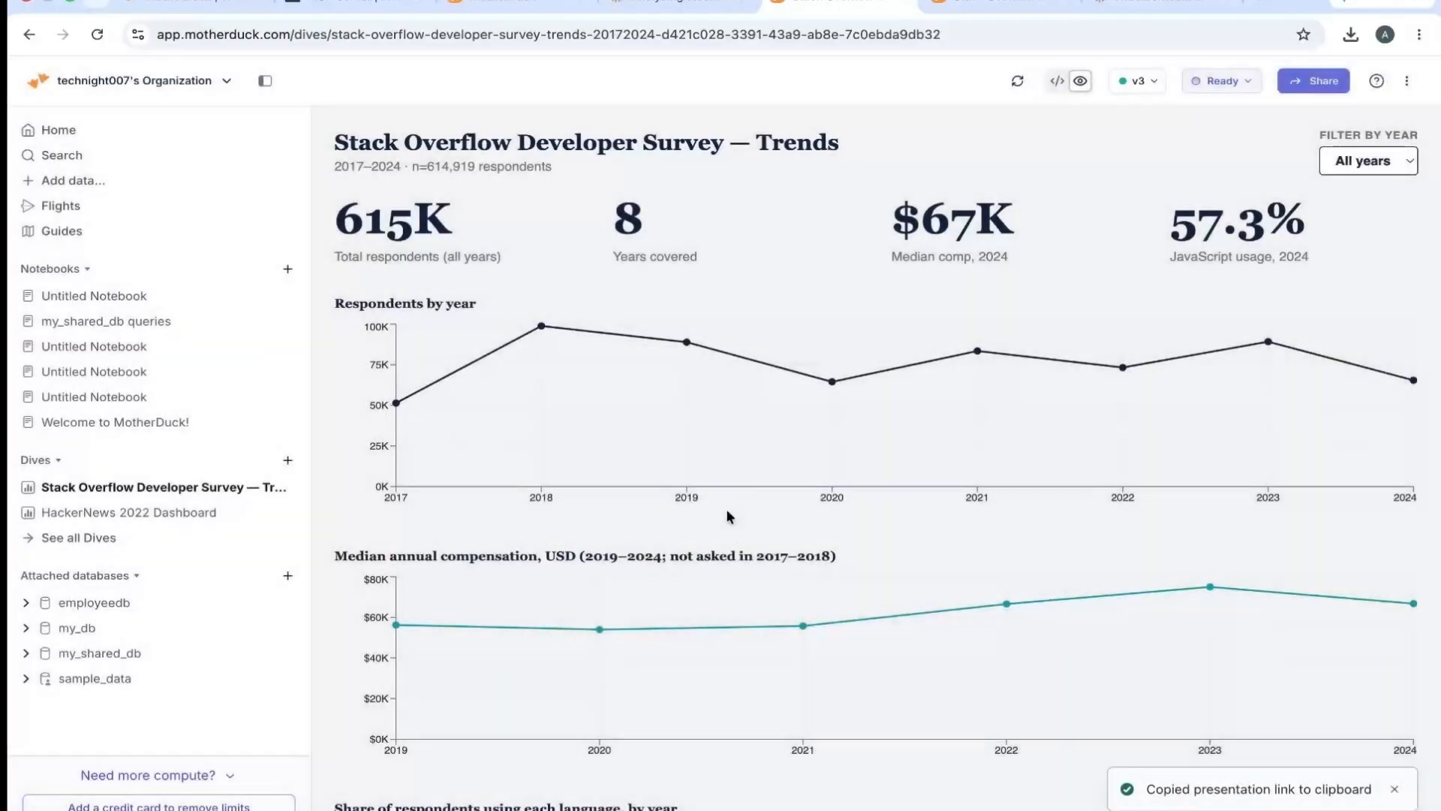
key("super+t")
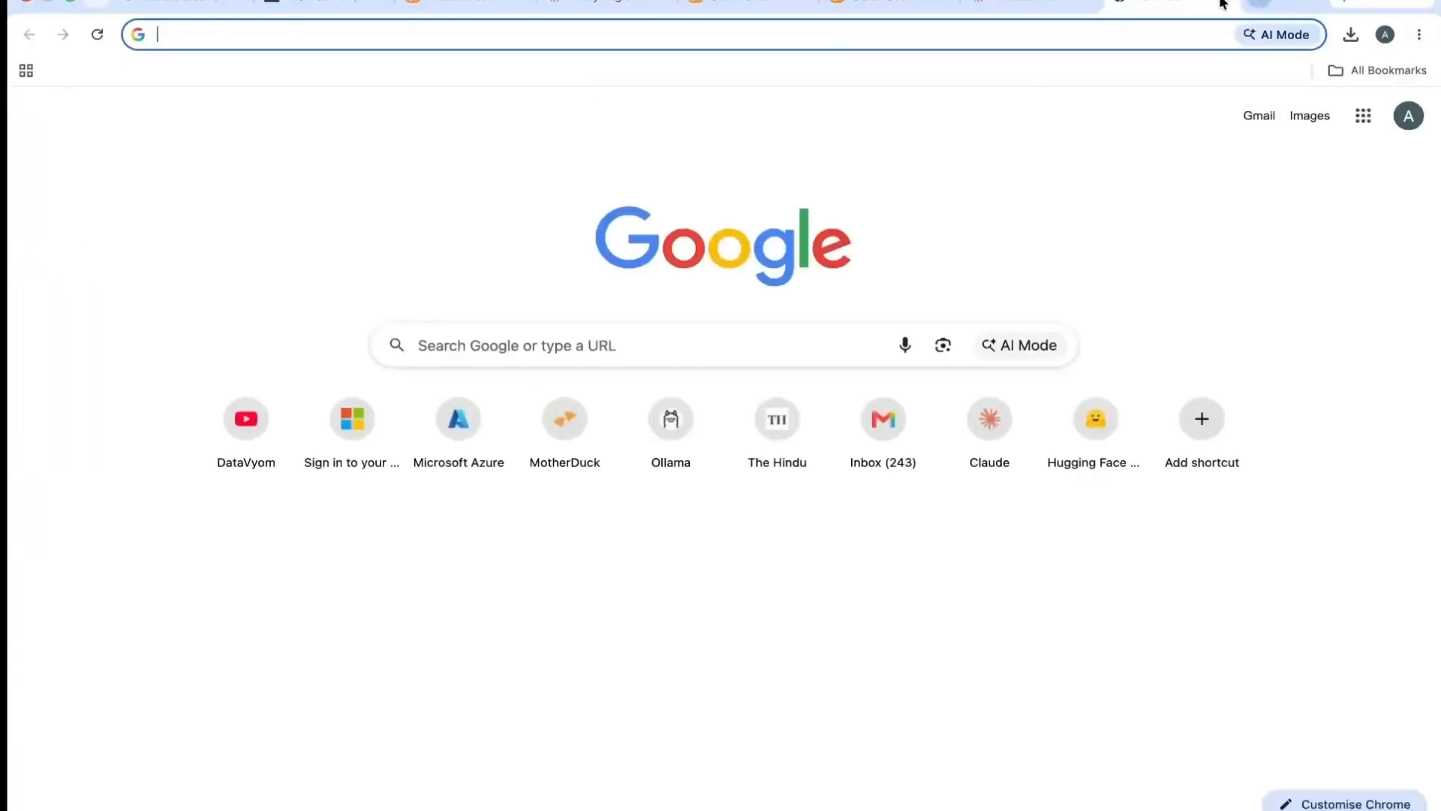
key("super+v")
key("Return")
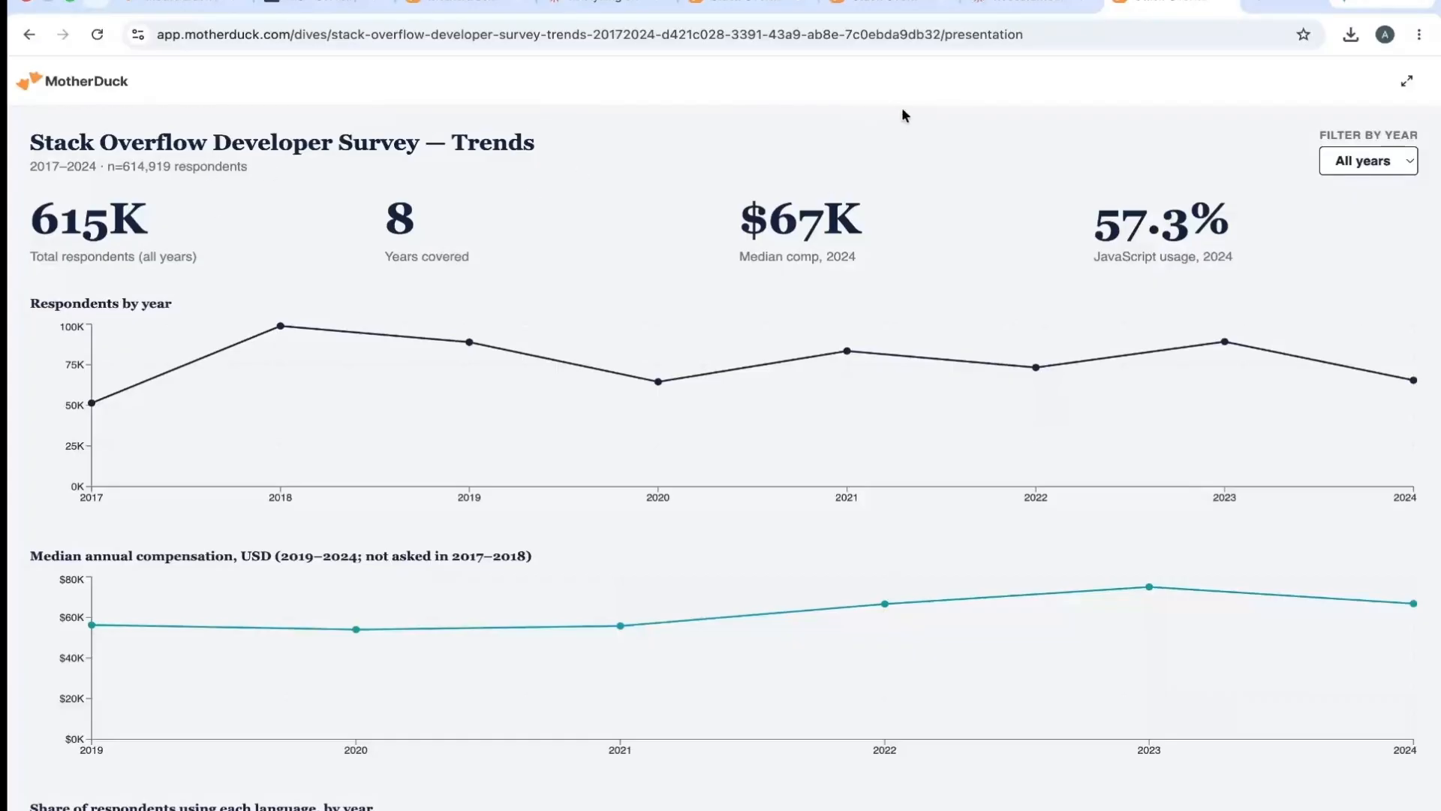
left_click(1228, 3)
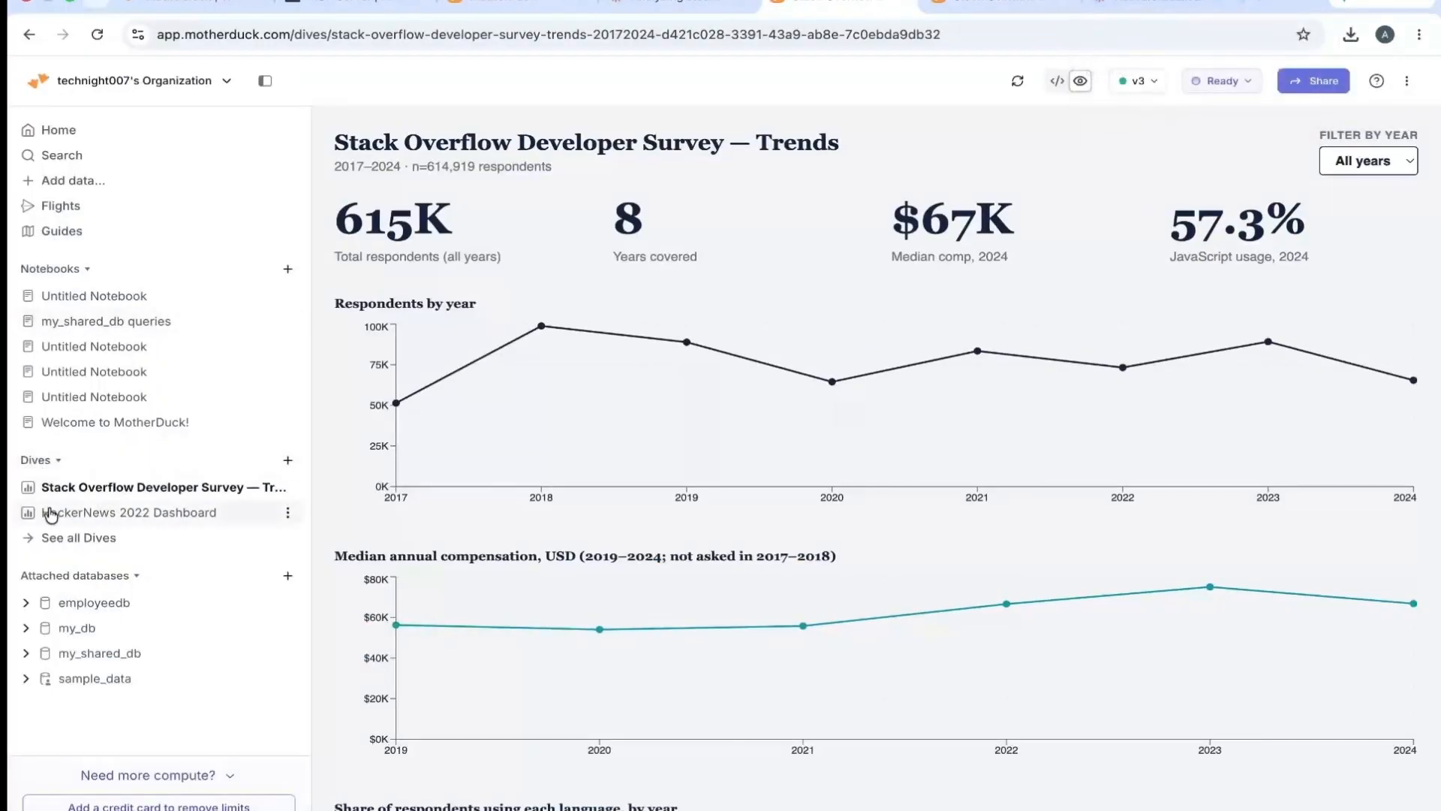
- In the list of all dives, preview the Stack Overflow survey dive in presentation mode and review its available actions
left_click(67, 542)
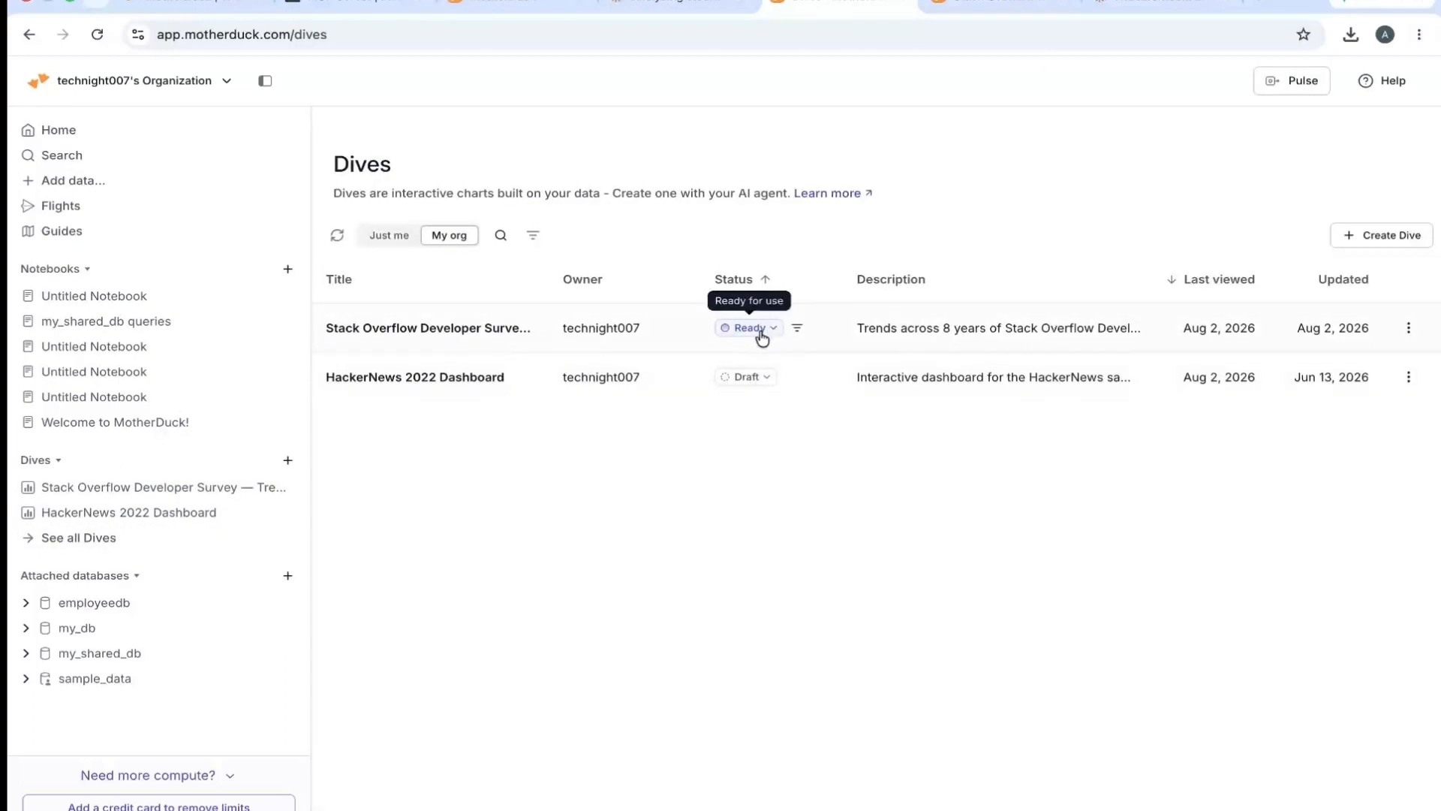
left_click(1409, 328)
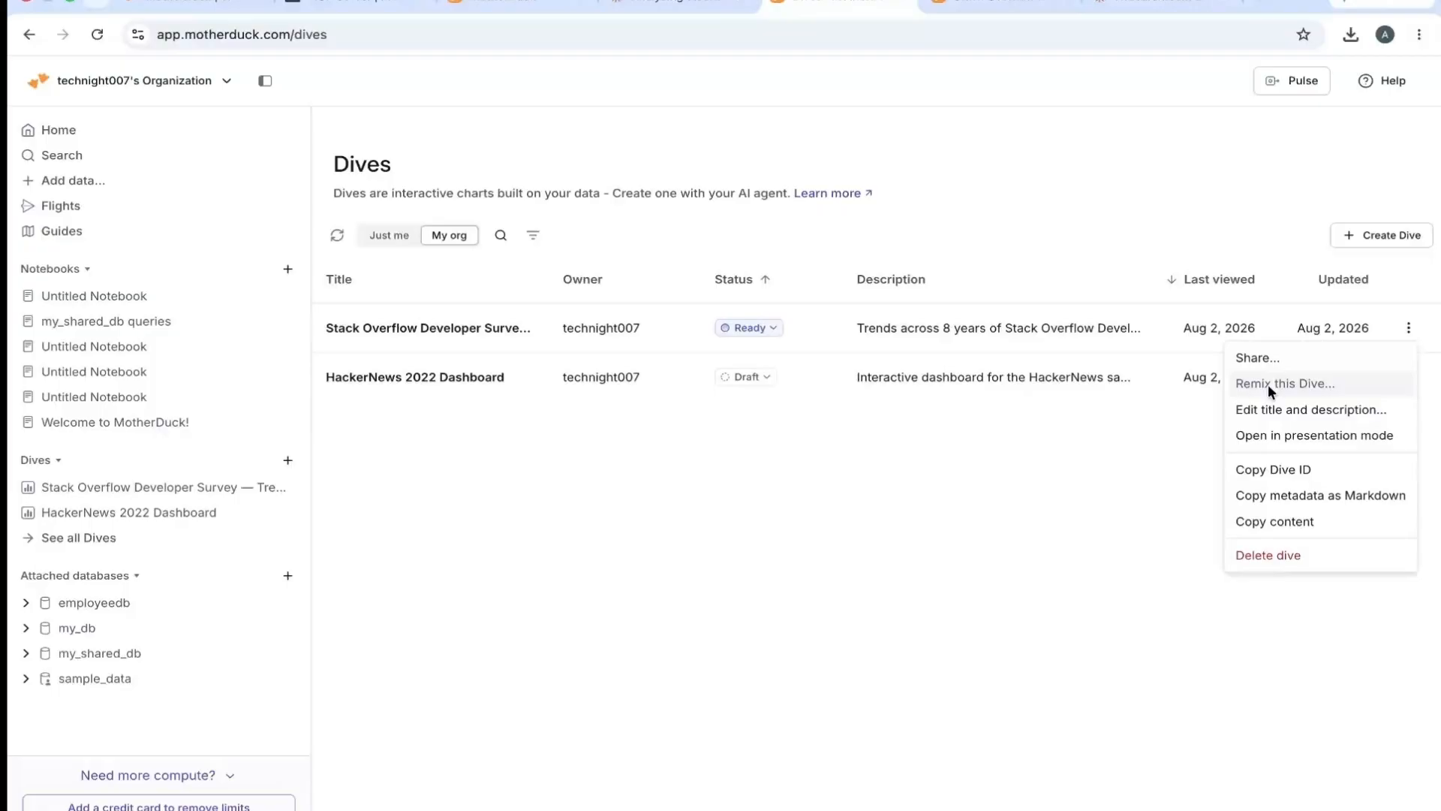
left_click(1296, 436)
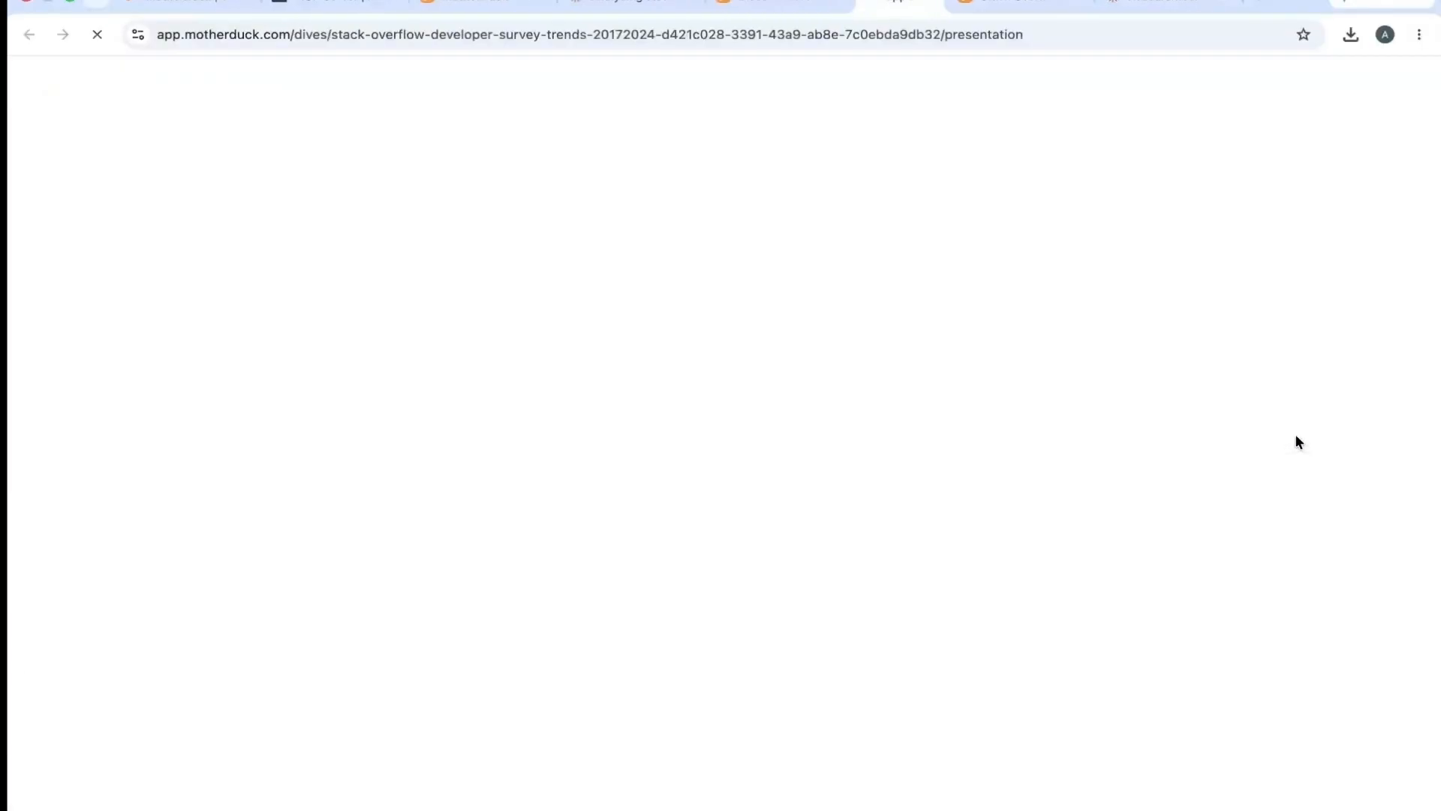
left_click(942, 4)
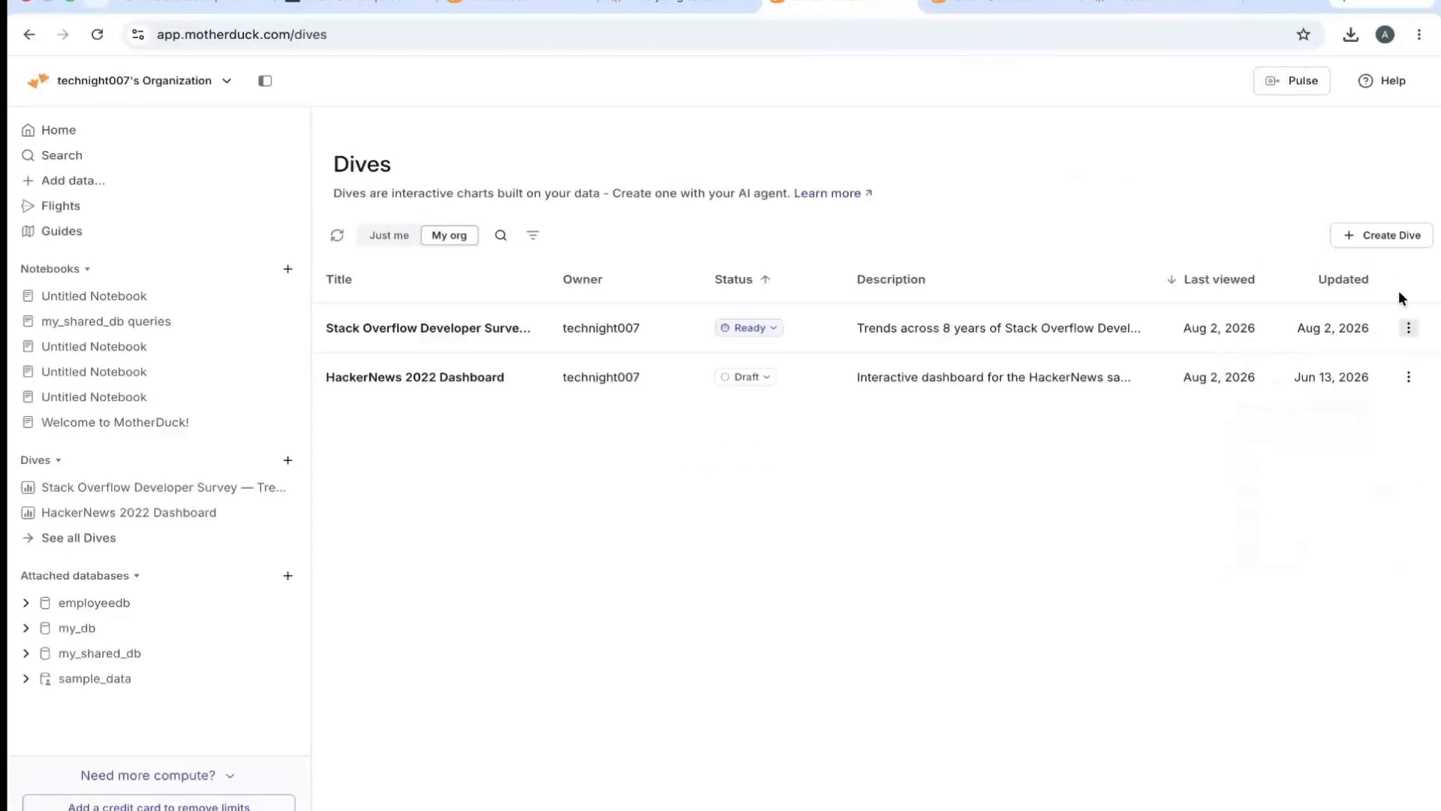
left_click(1409, 335)
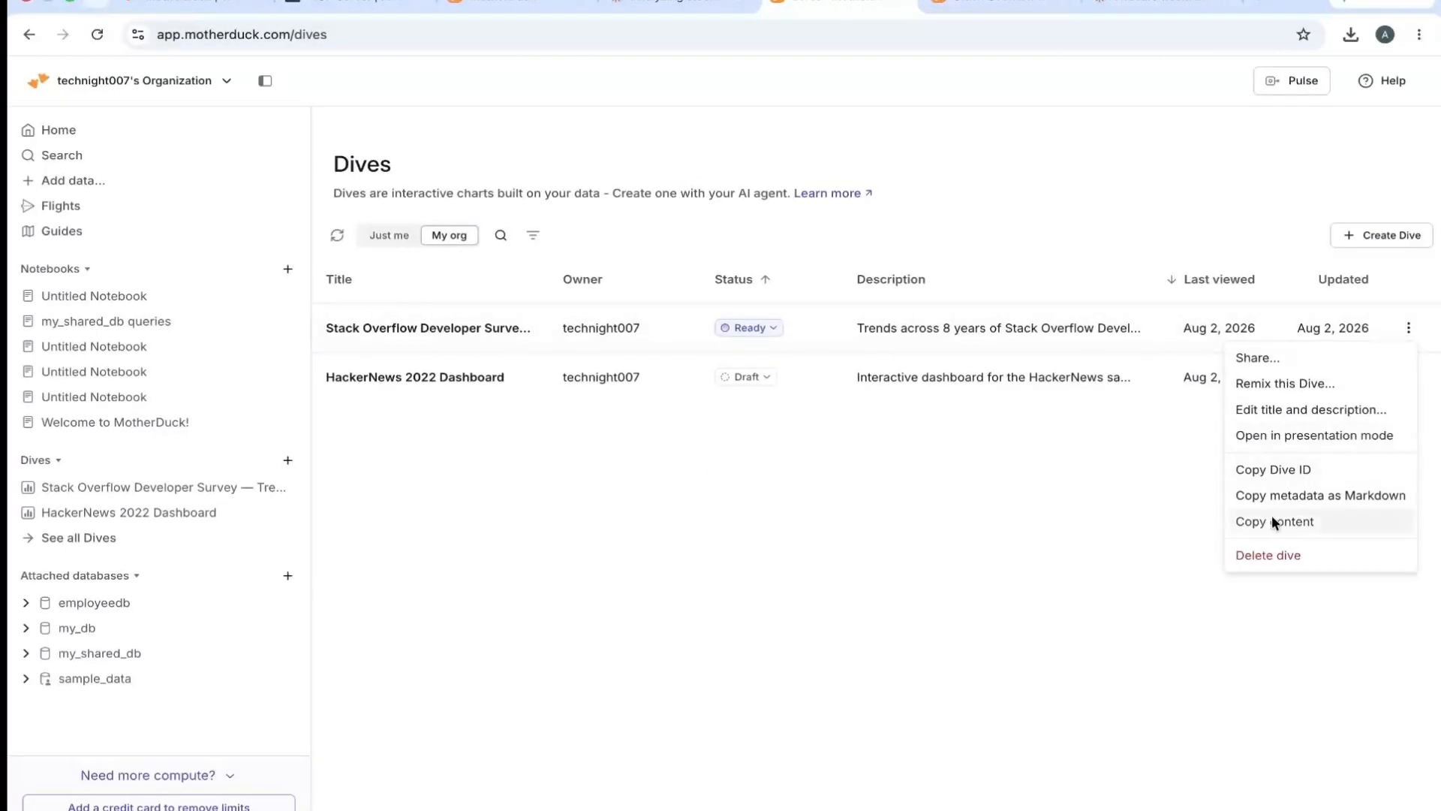
left_click(837, 499)
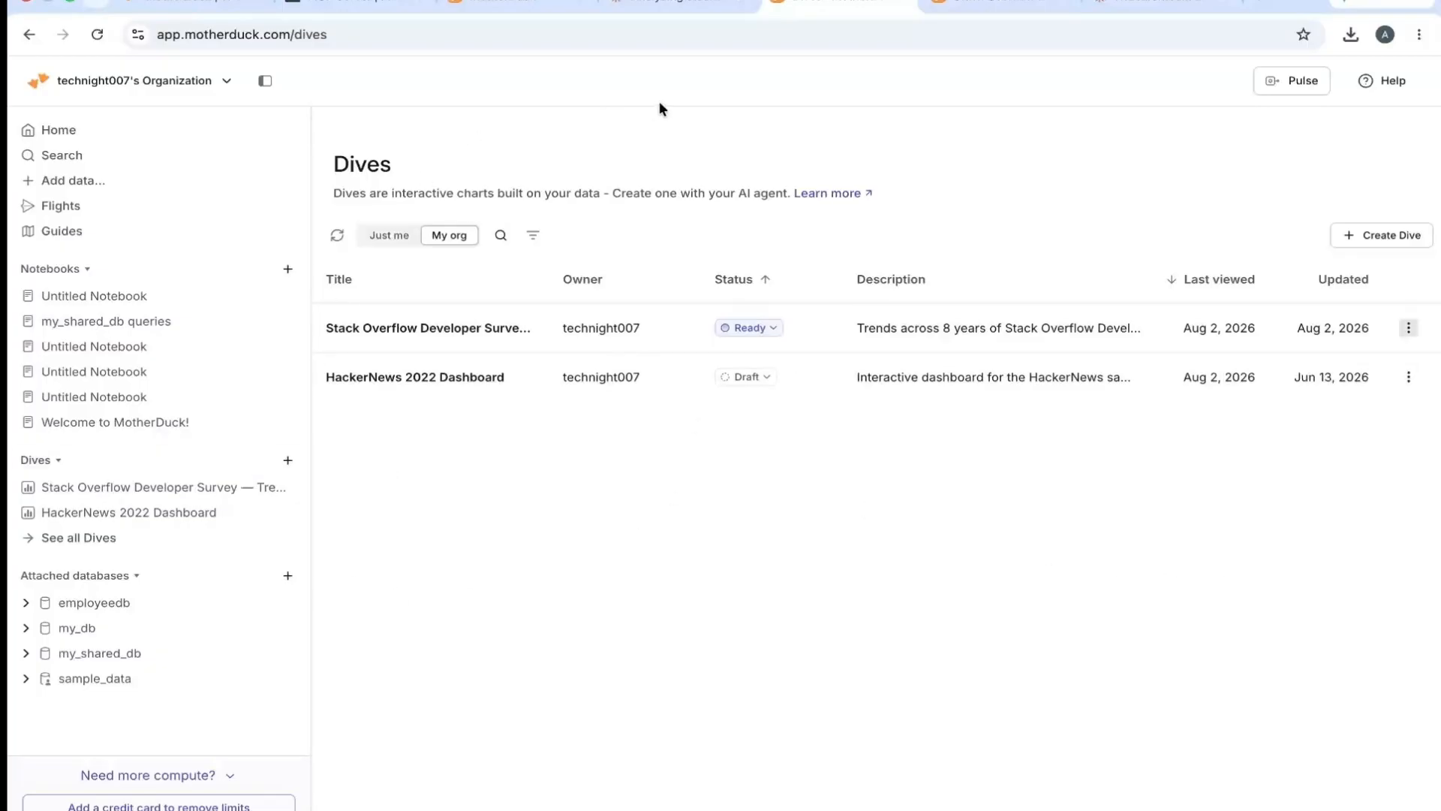
- Check the Claude chat, and read the Server capabilities section of the MotherDuck MCP server documentation, including Dives and Flights
left_click(668, 4)
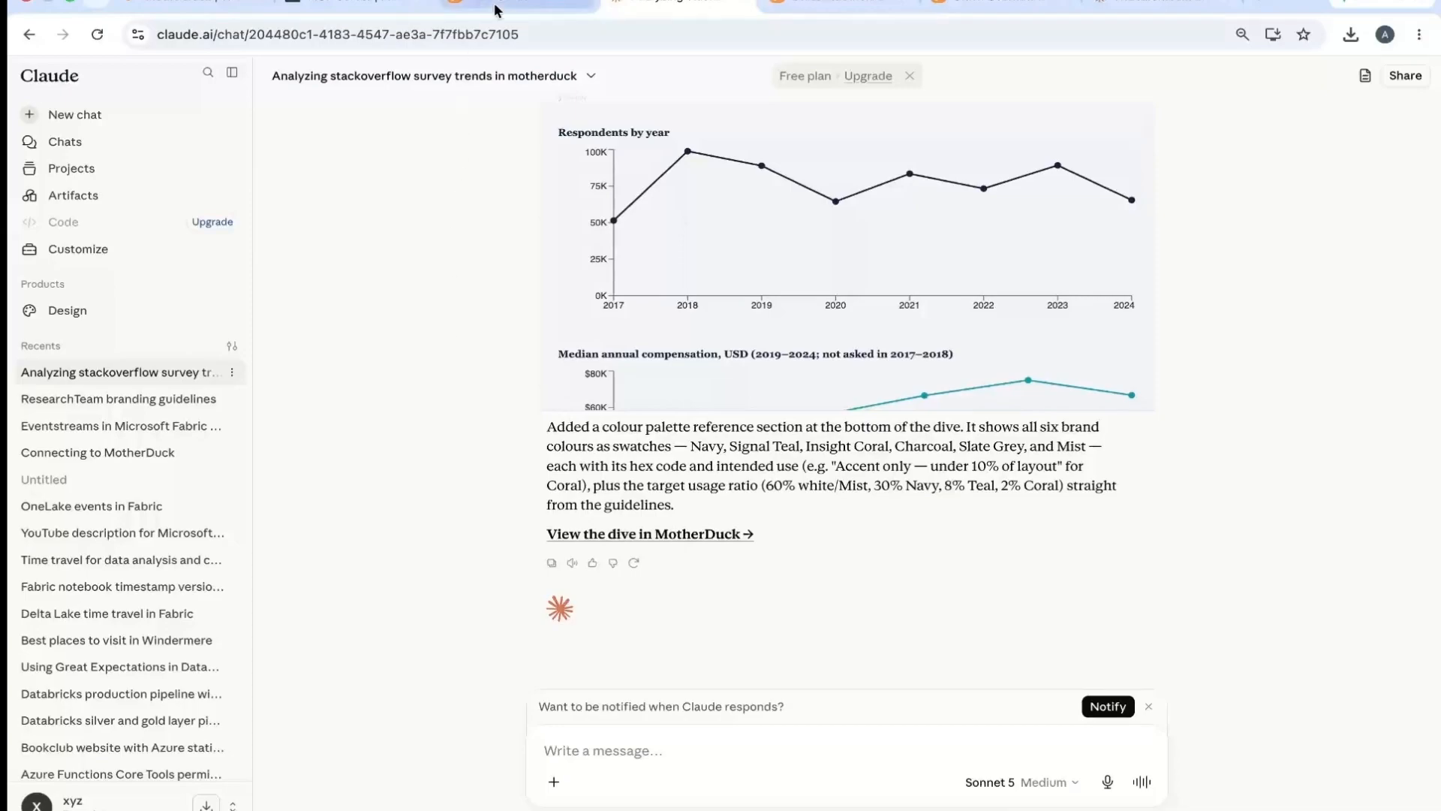
left_click(353, 6)
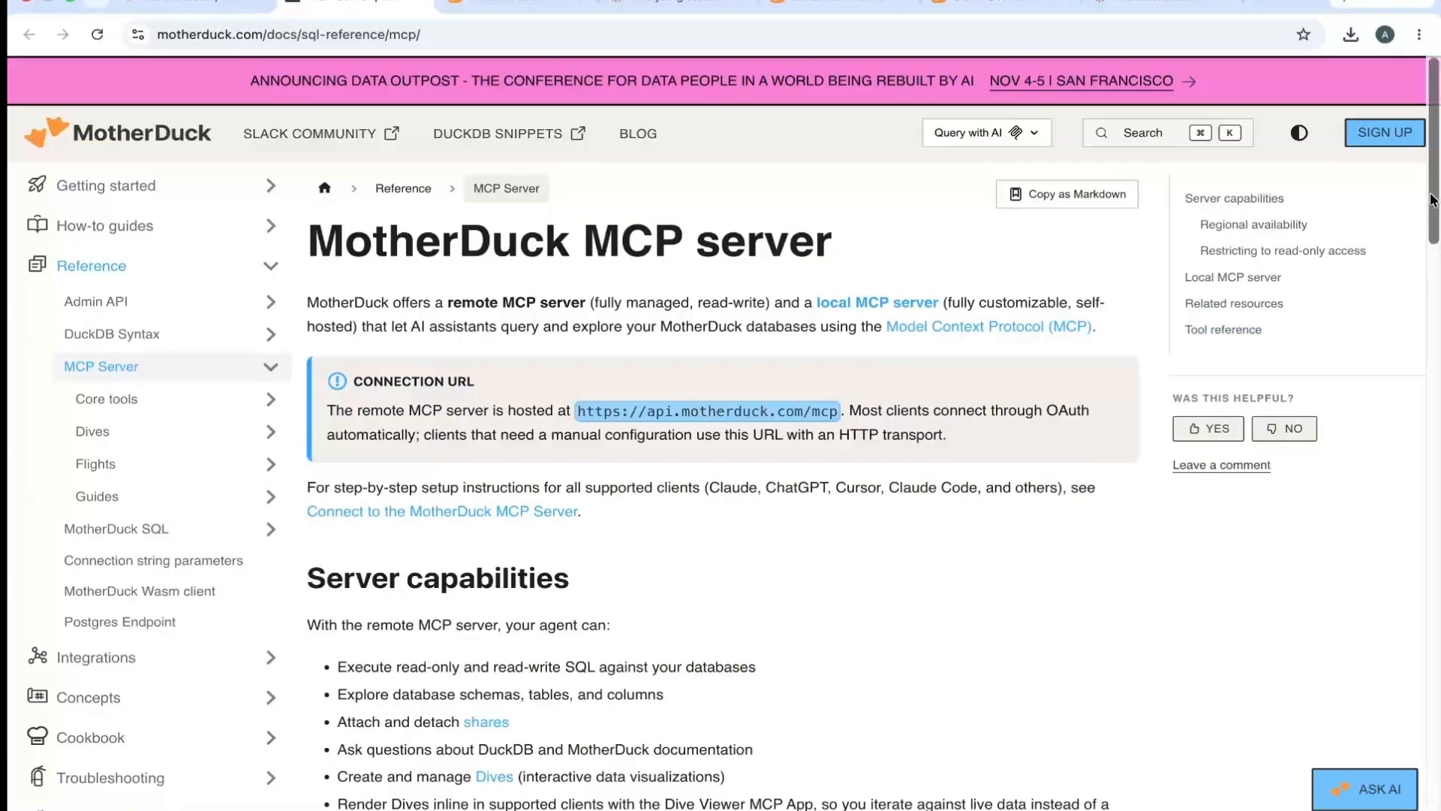
left_click_drag(1434, 193, 1433, 281)
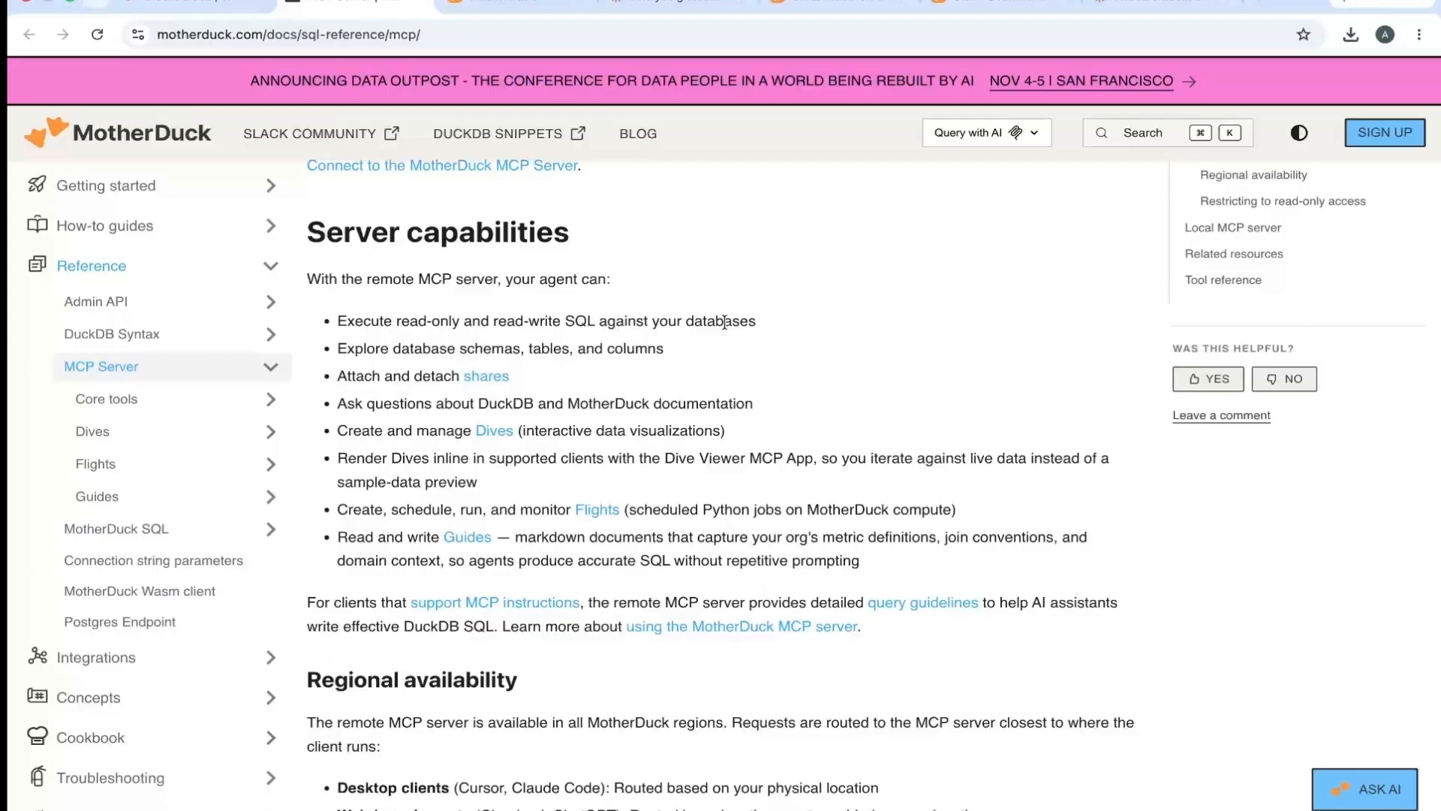
triple_click(765, 323)
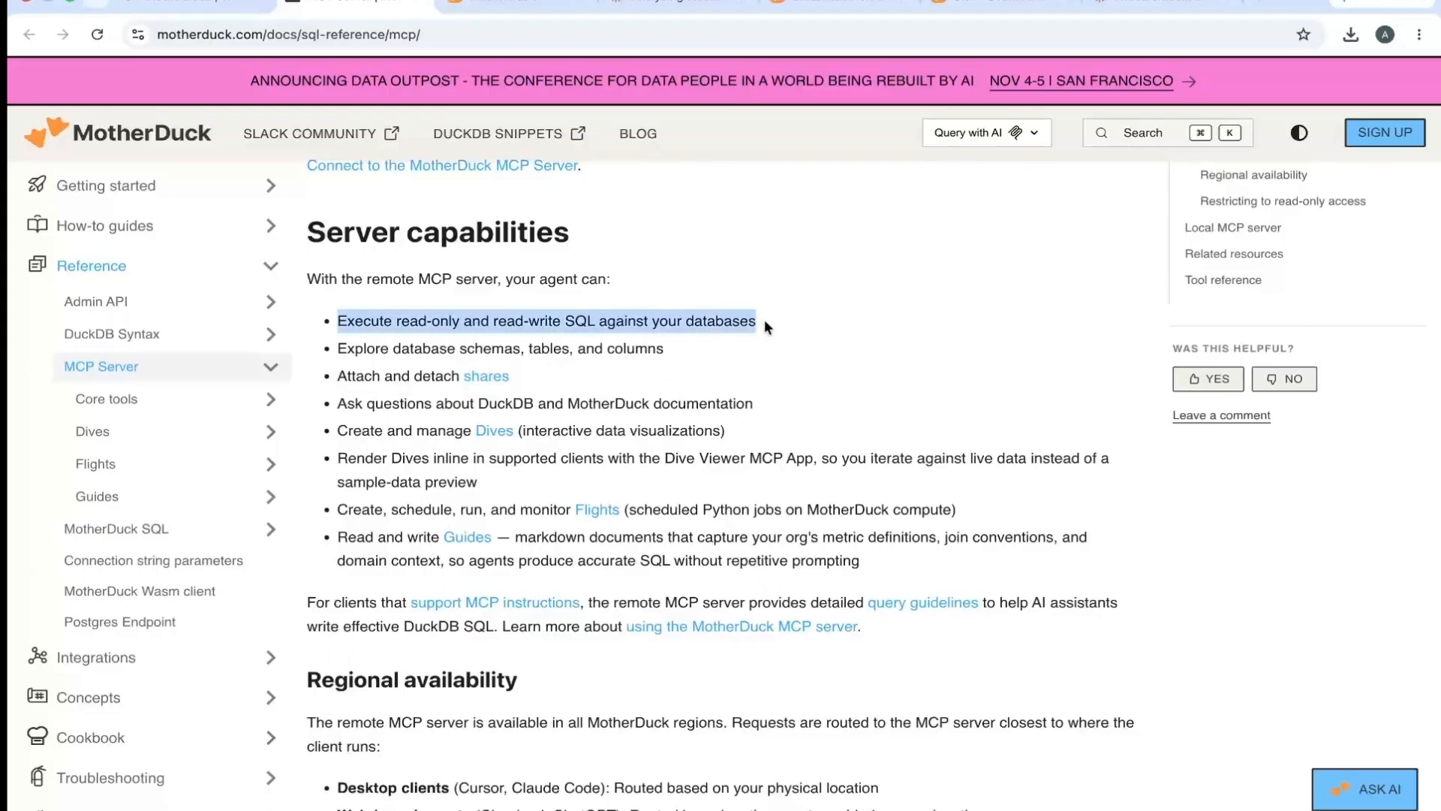
triple_click(673, 345)
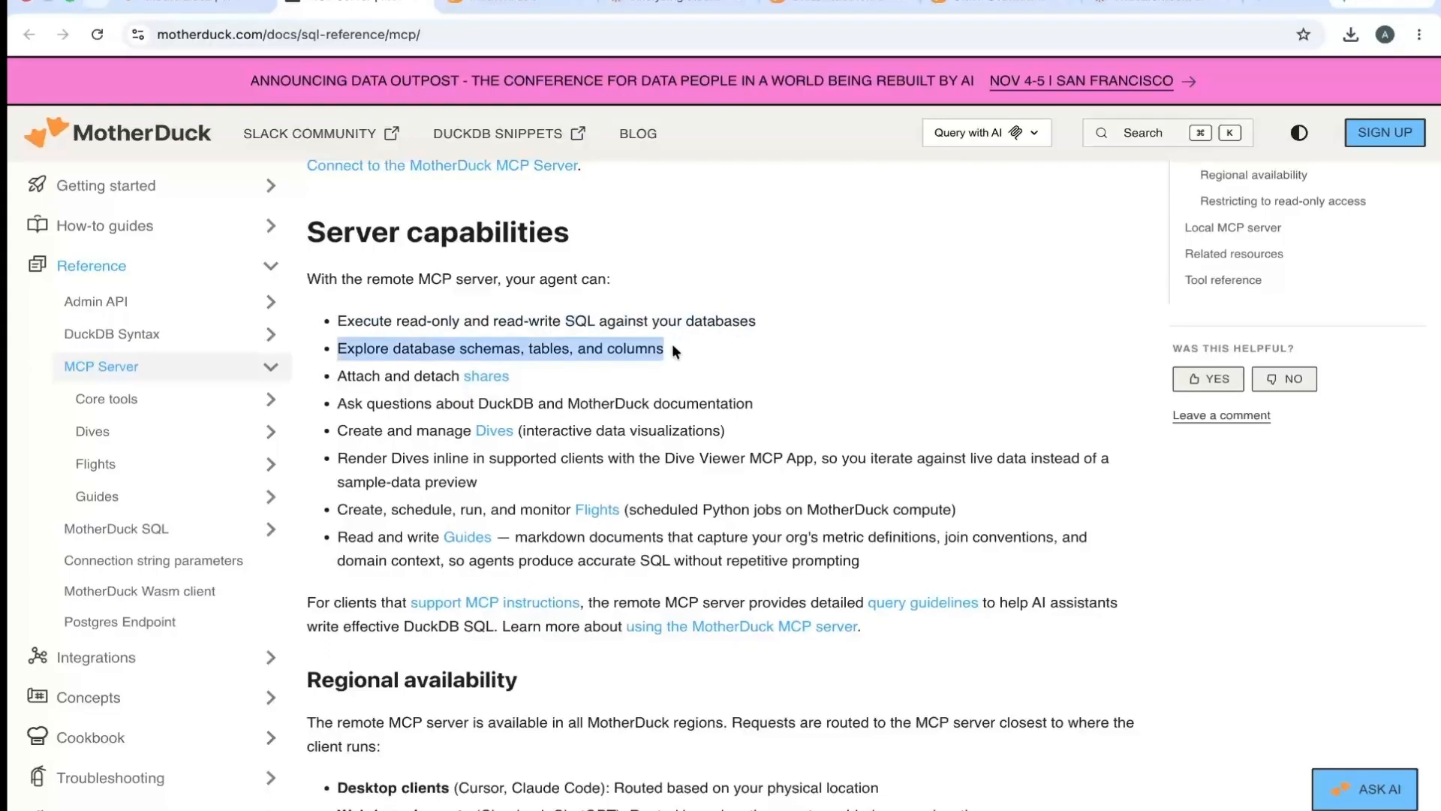
triple_click(546, 374)
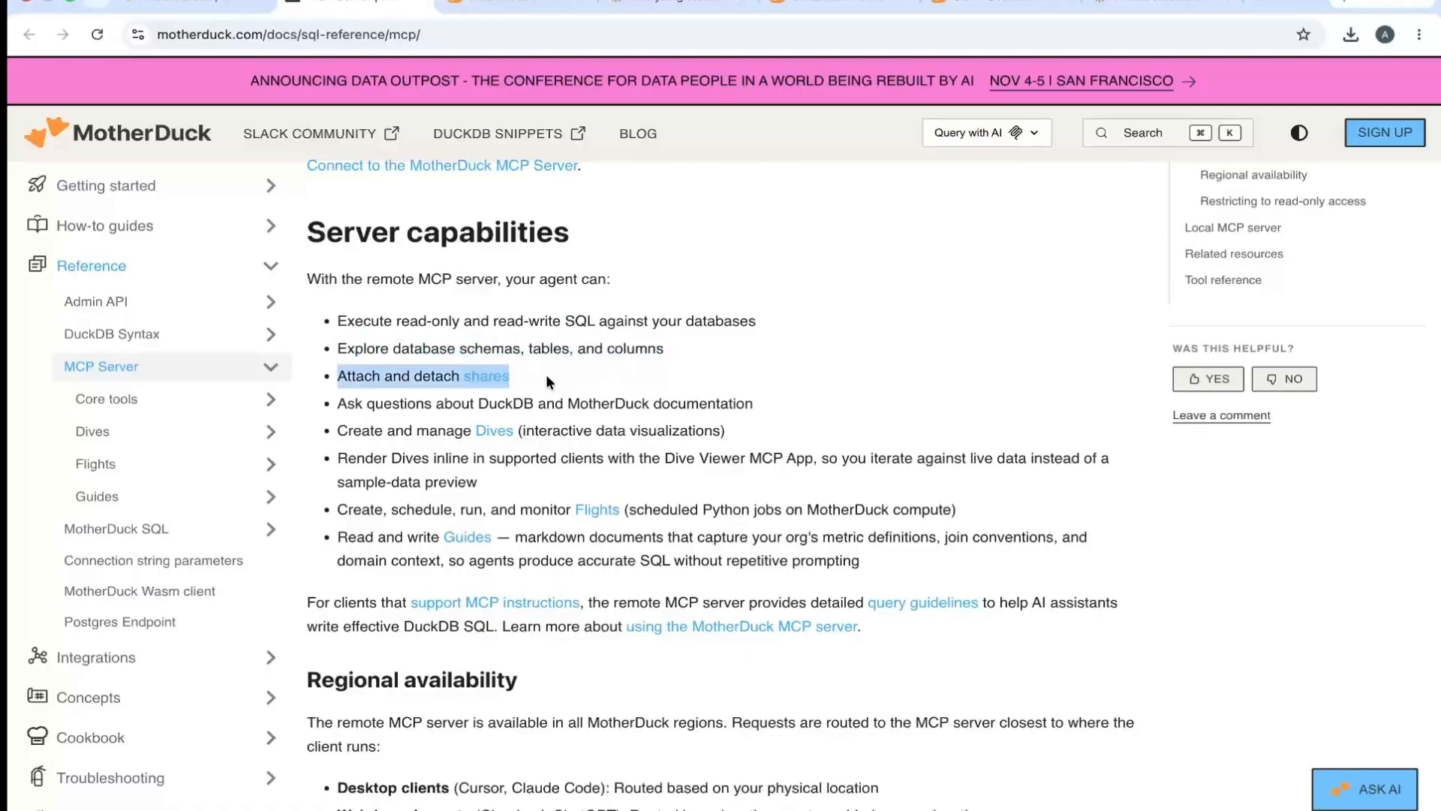
triple_click(740, 429)
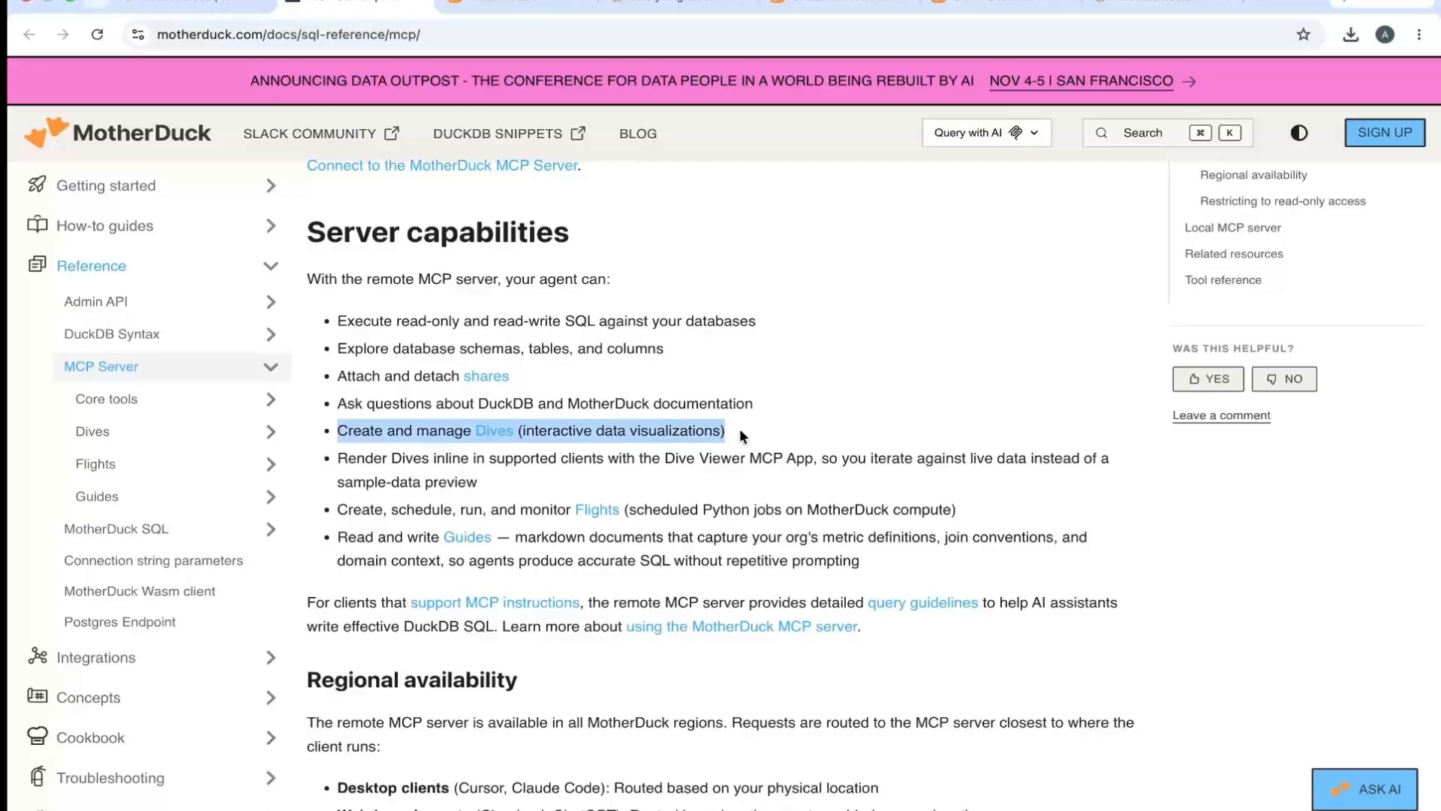
triple_click(451, 508)
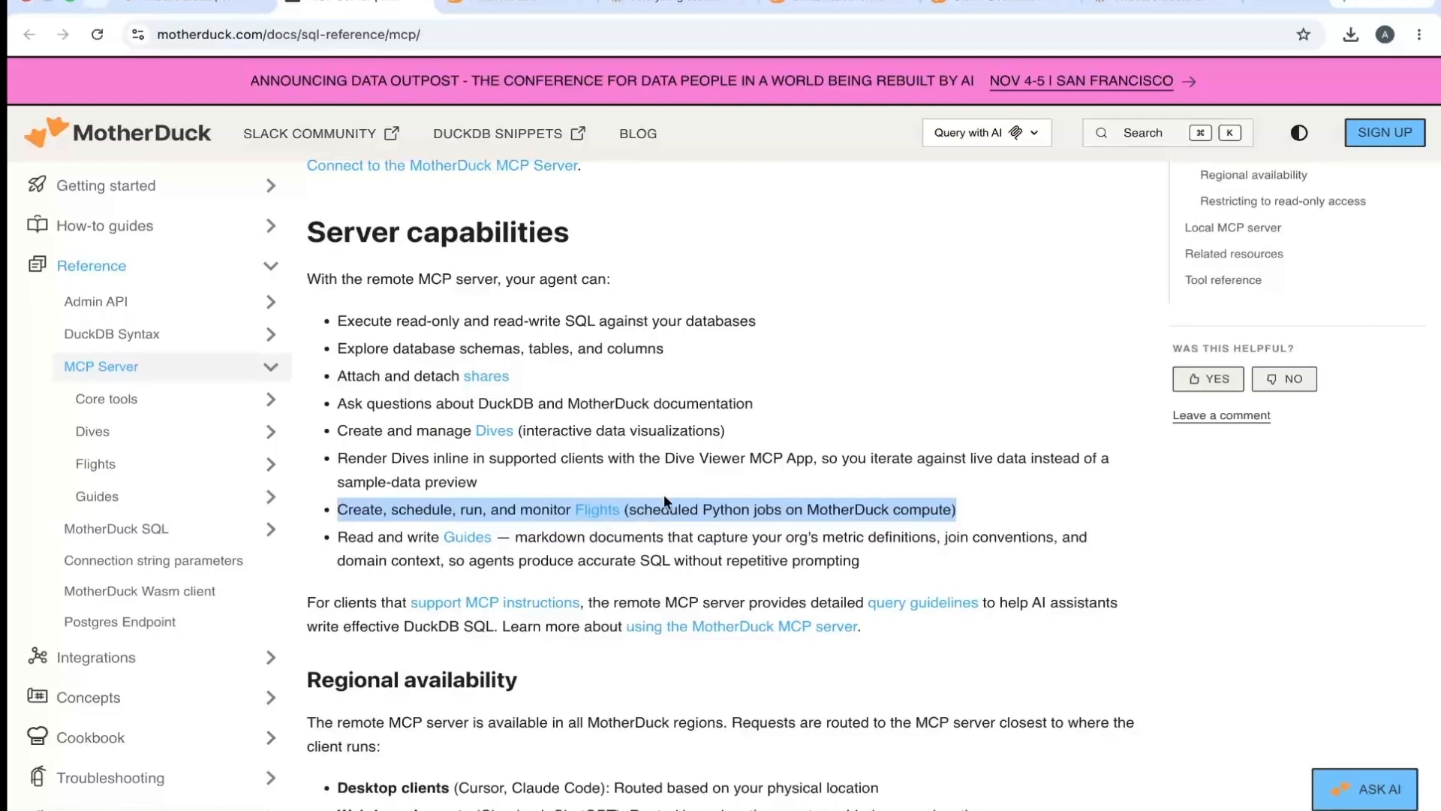
left_click(635, 488)
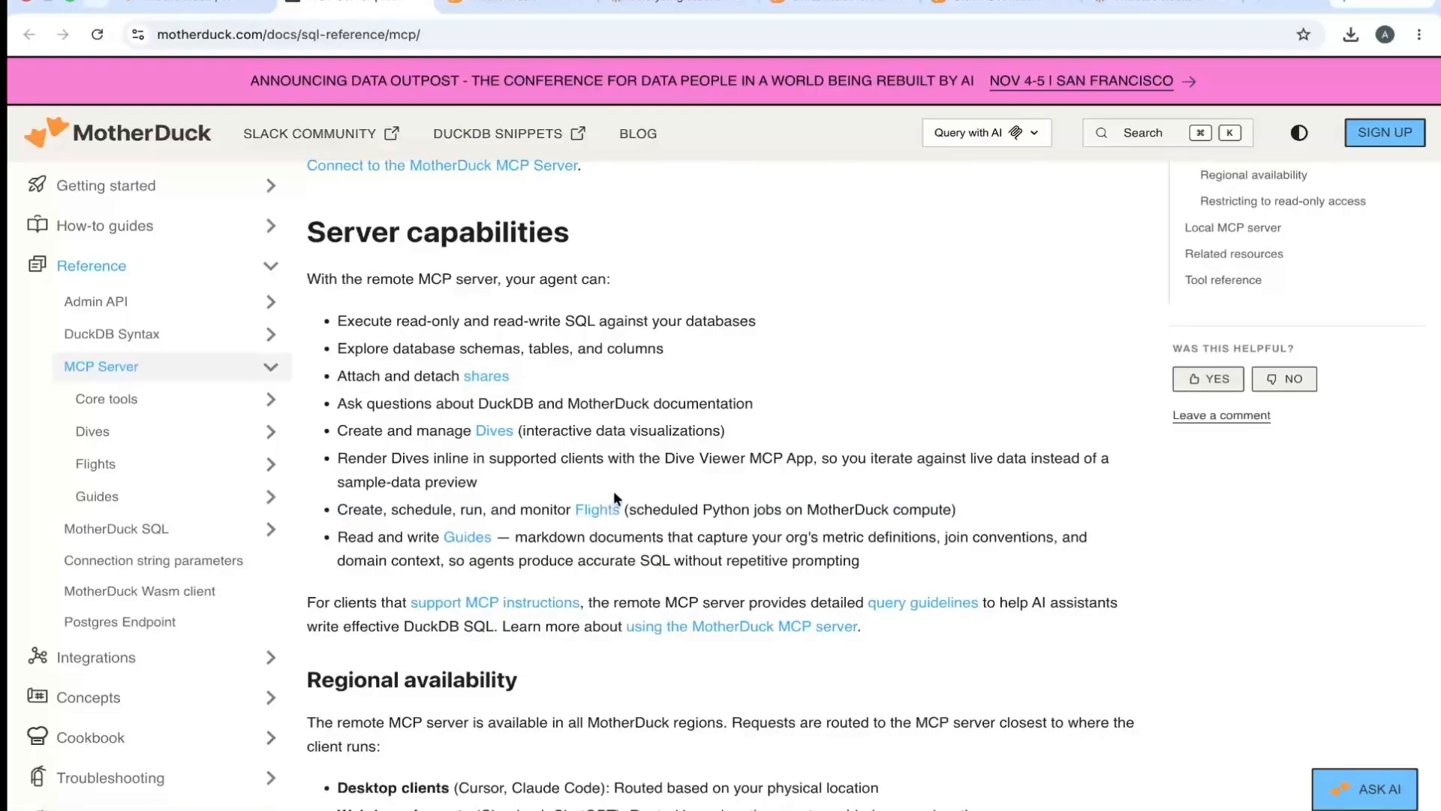
- Browse the Dive tools reference in the MCP Server documentation and examine the delete_dive page
left_click(183, 438)
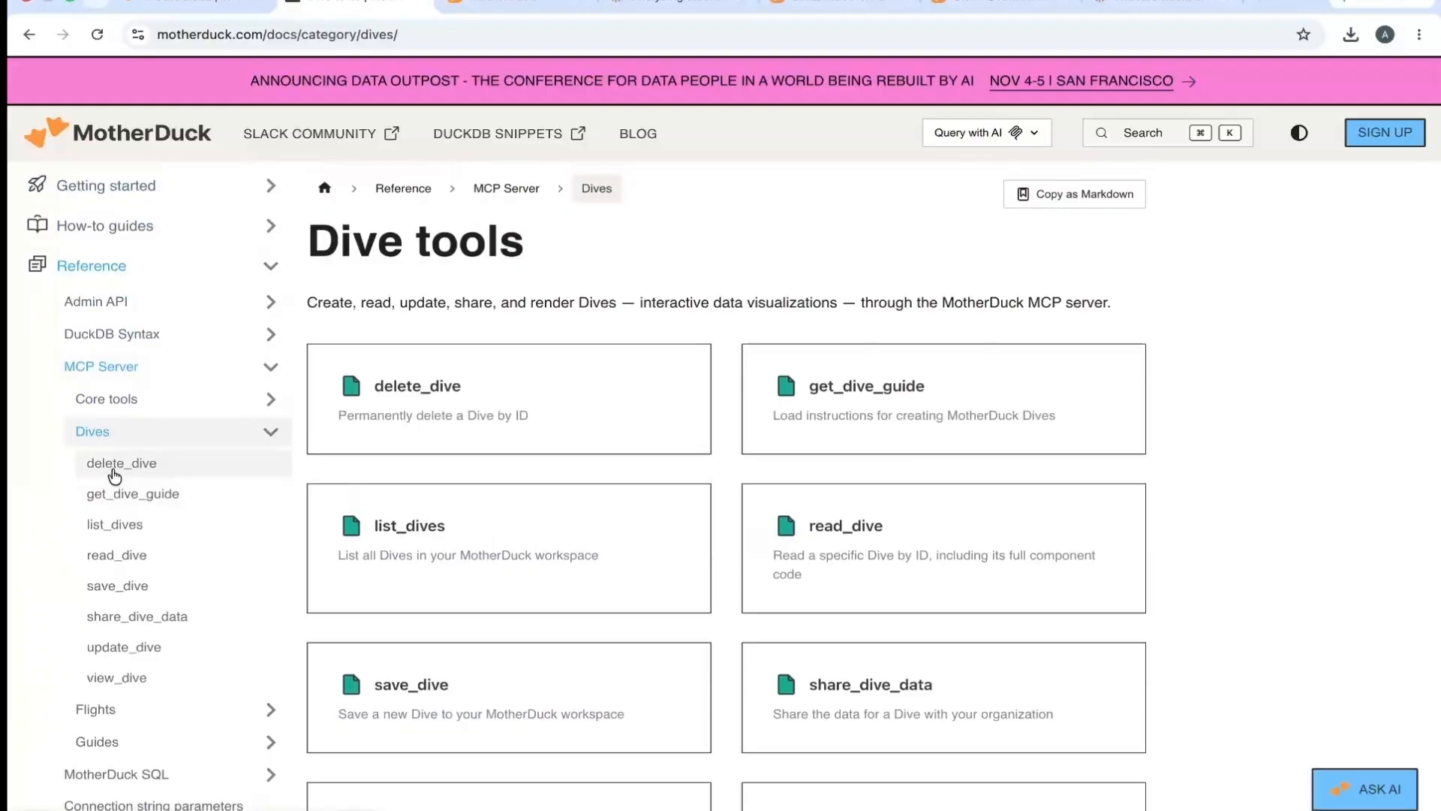
left_click(118, 466)
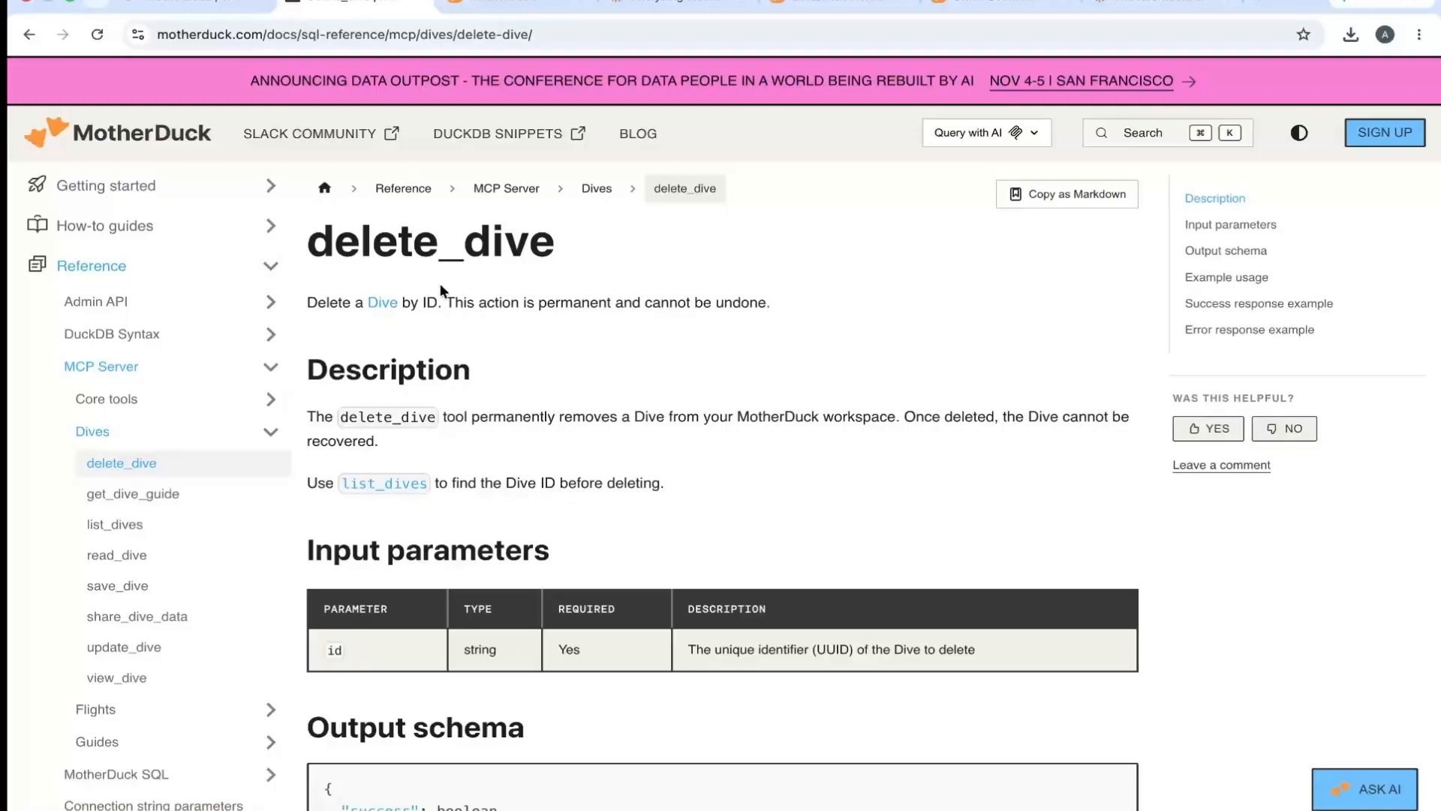
double_click(357, 248)
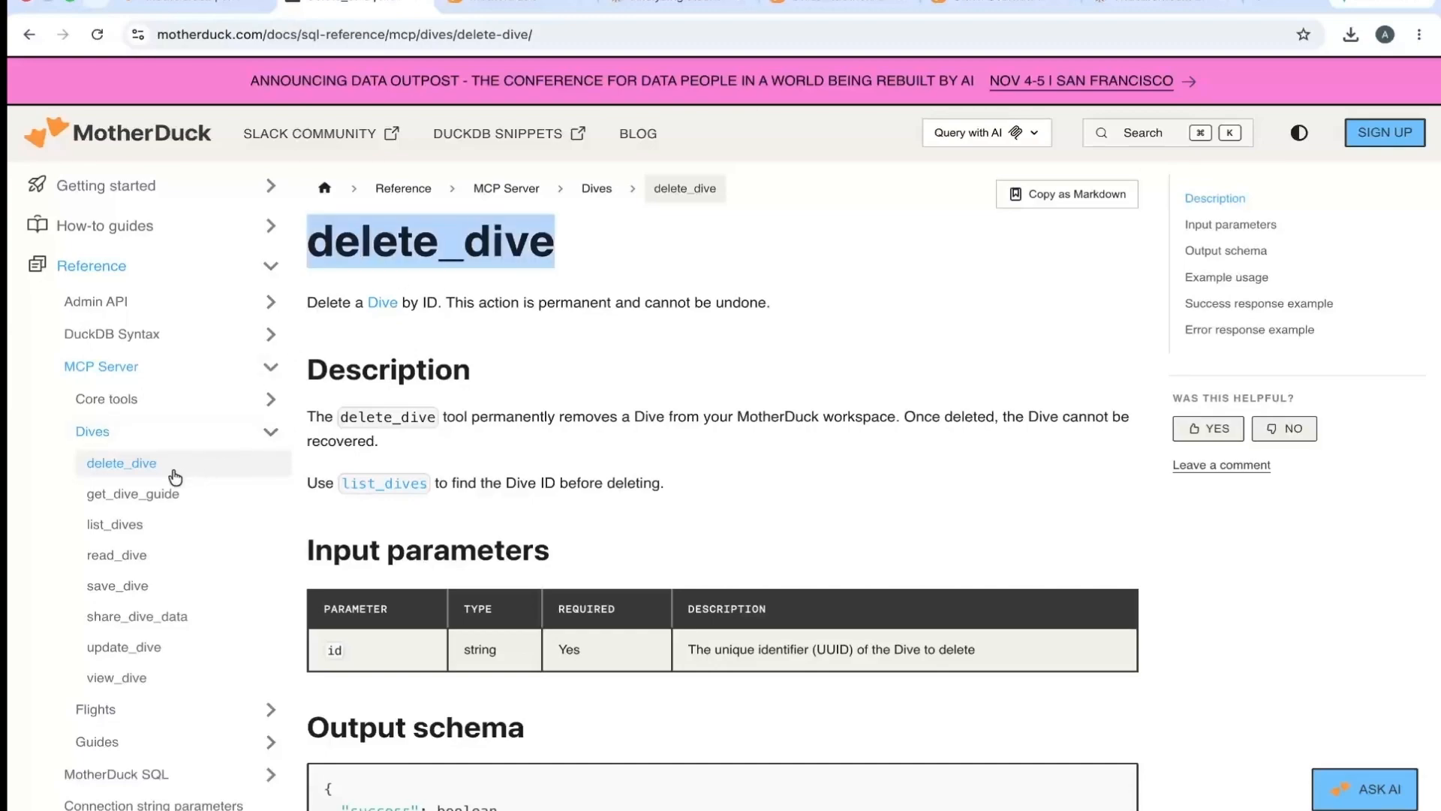
- Examine the get_dive_guide documentation and its example prompts for Claude, ChatGPT and Claude Code
left_click(150, 494)
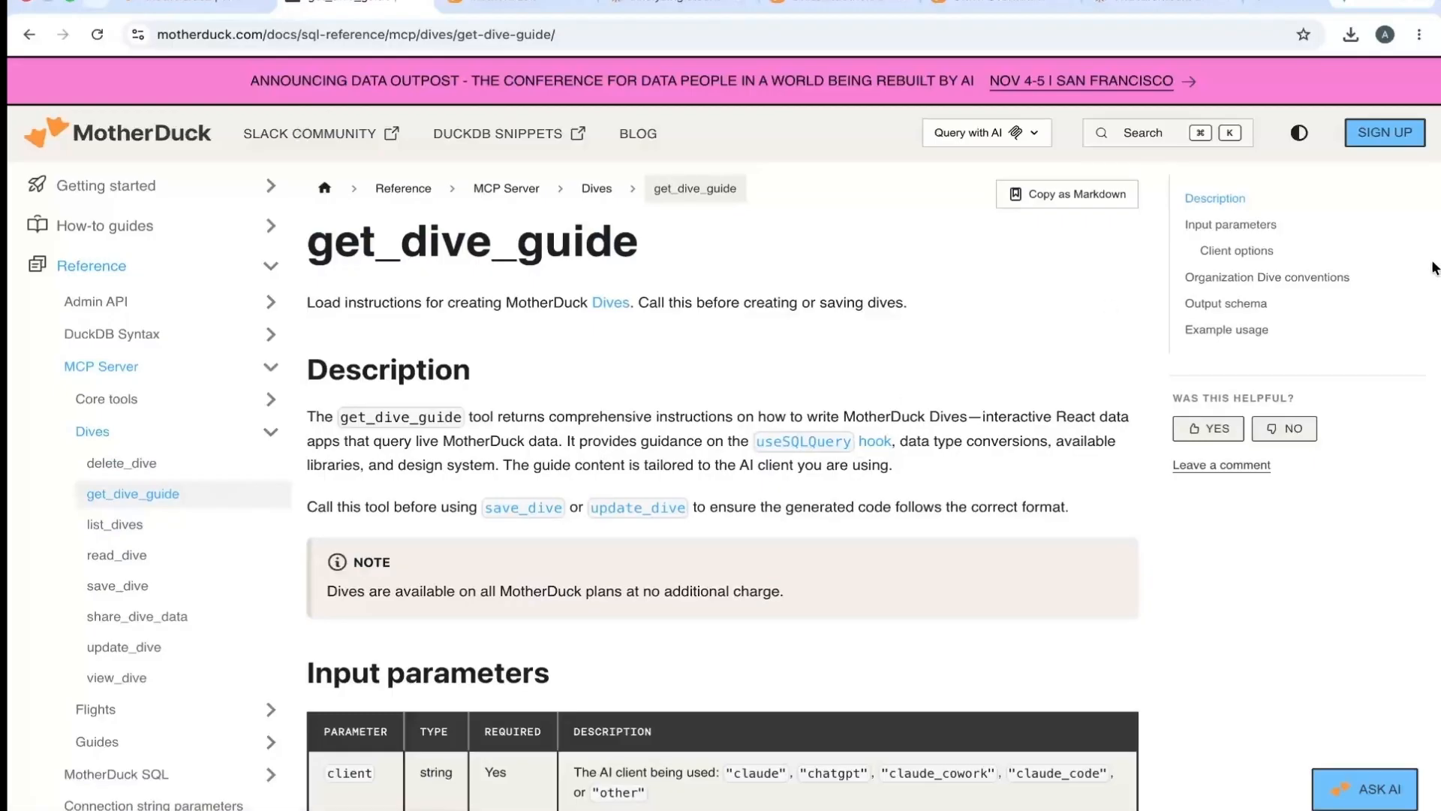
scroll(1434, 316, "down", 10)
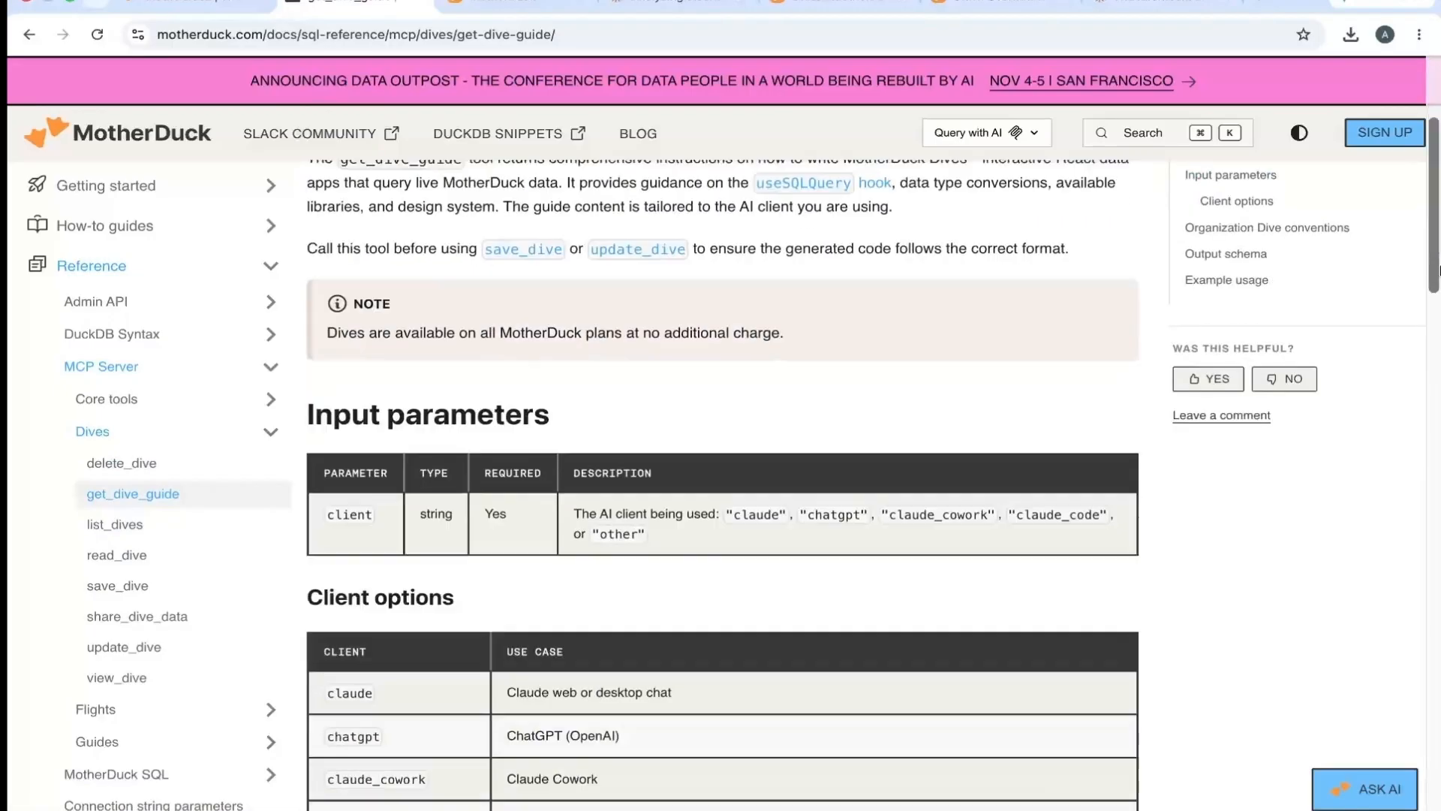
left_click_drag(1439, 377, 1439, 644)
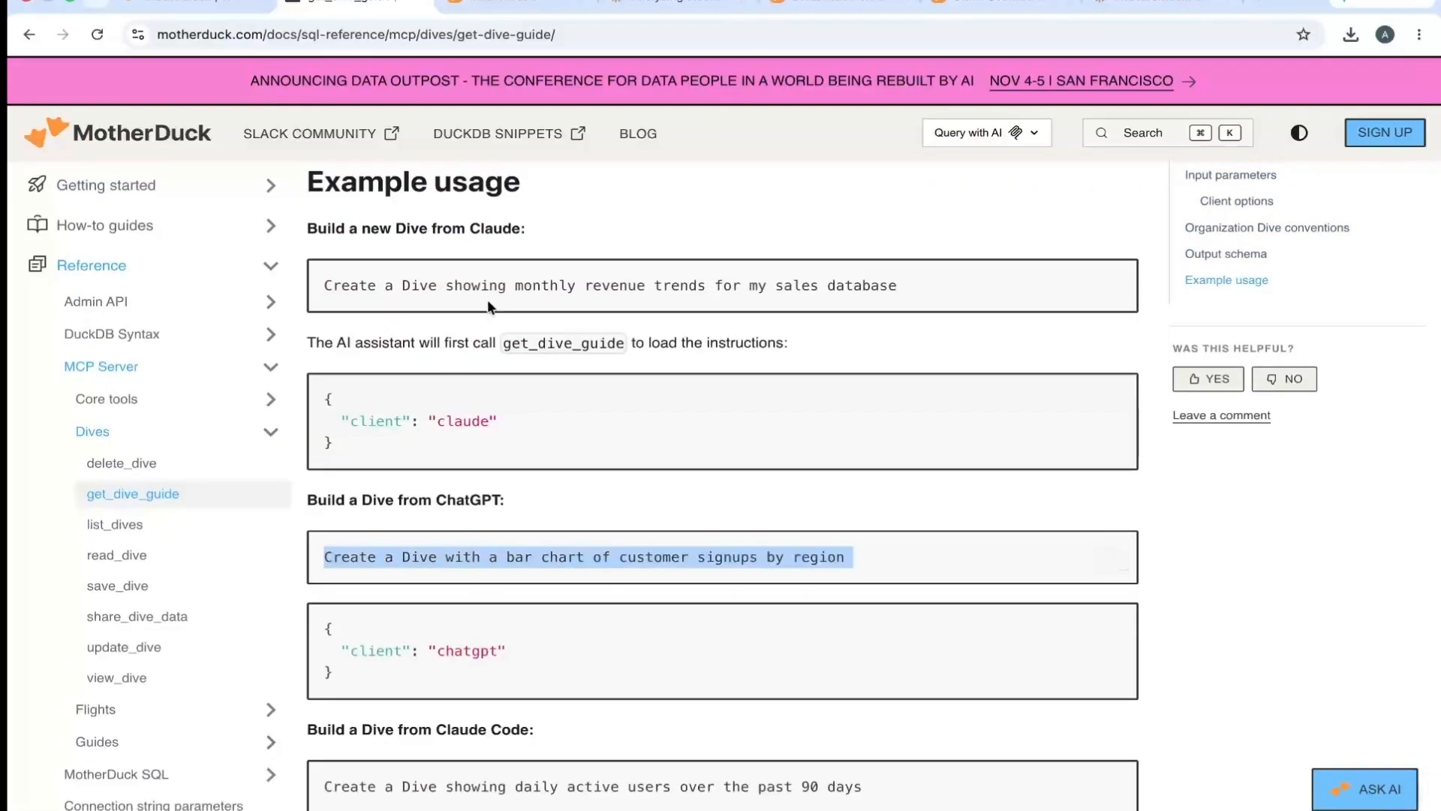
triple_click(502, 291)
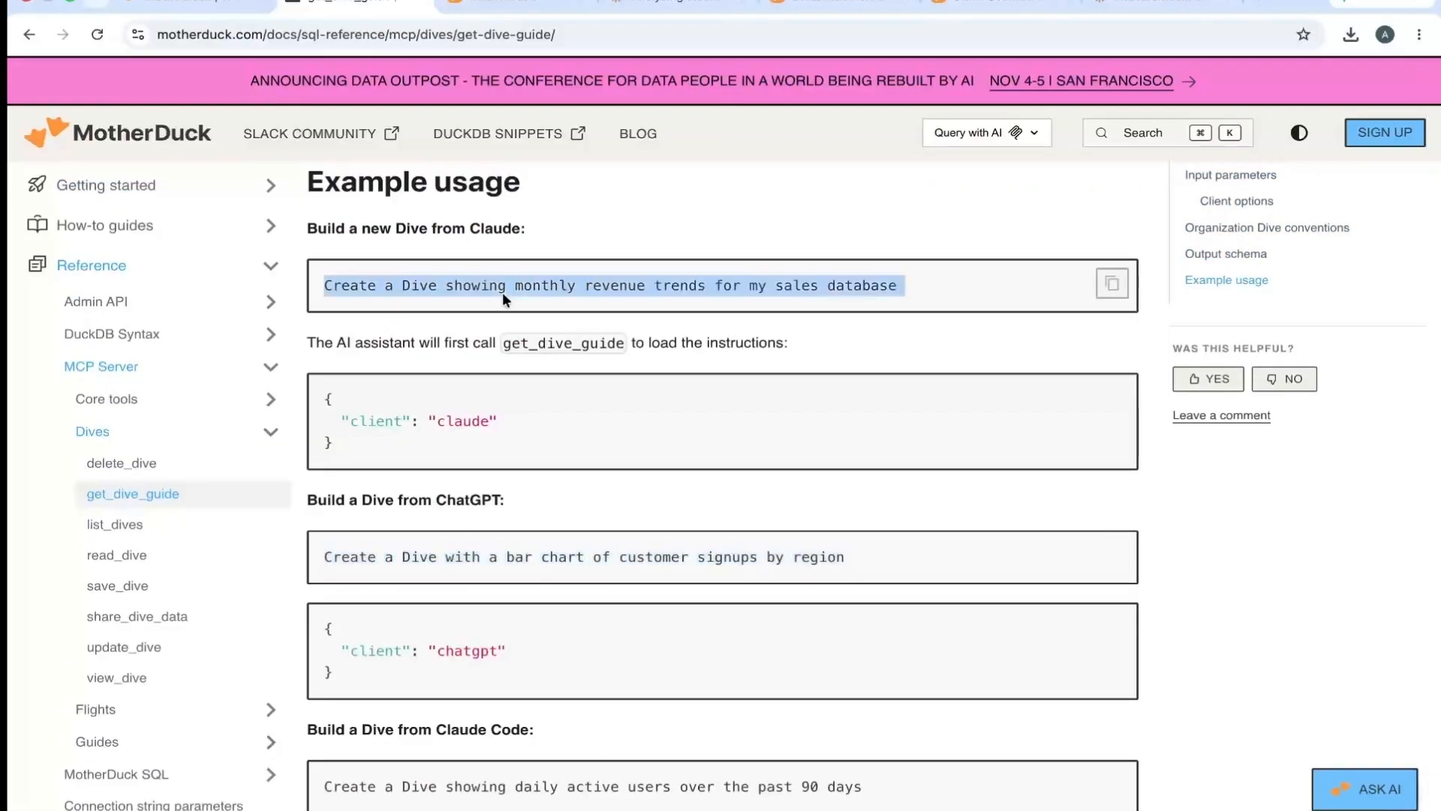
left_click(849, 557)
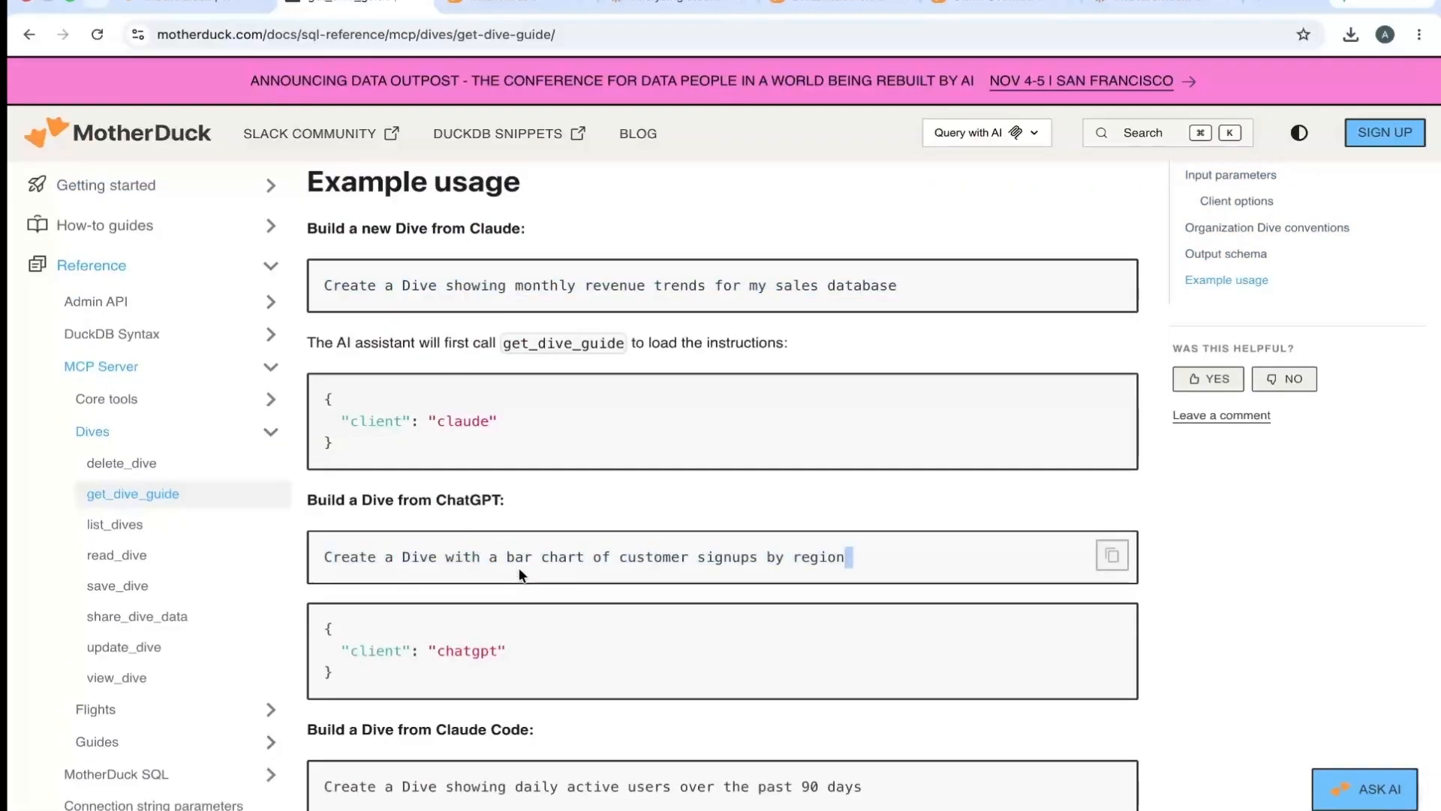
triple_click(462, 805)
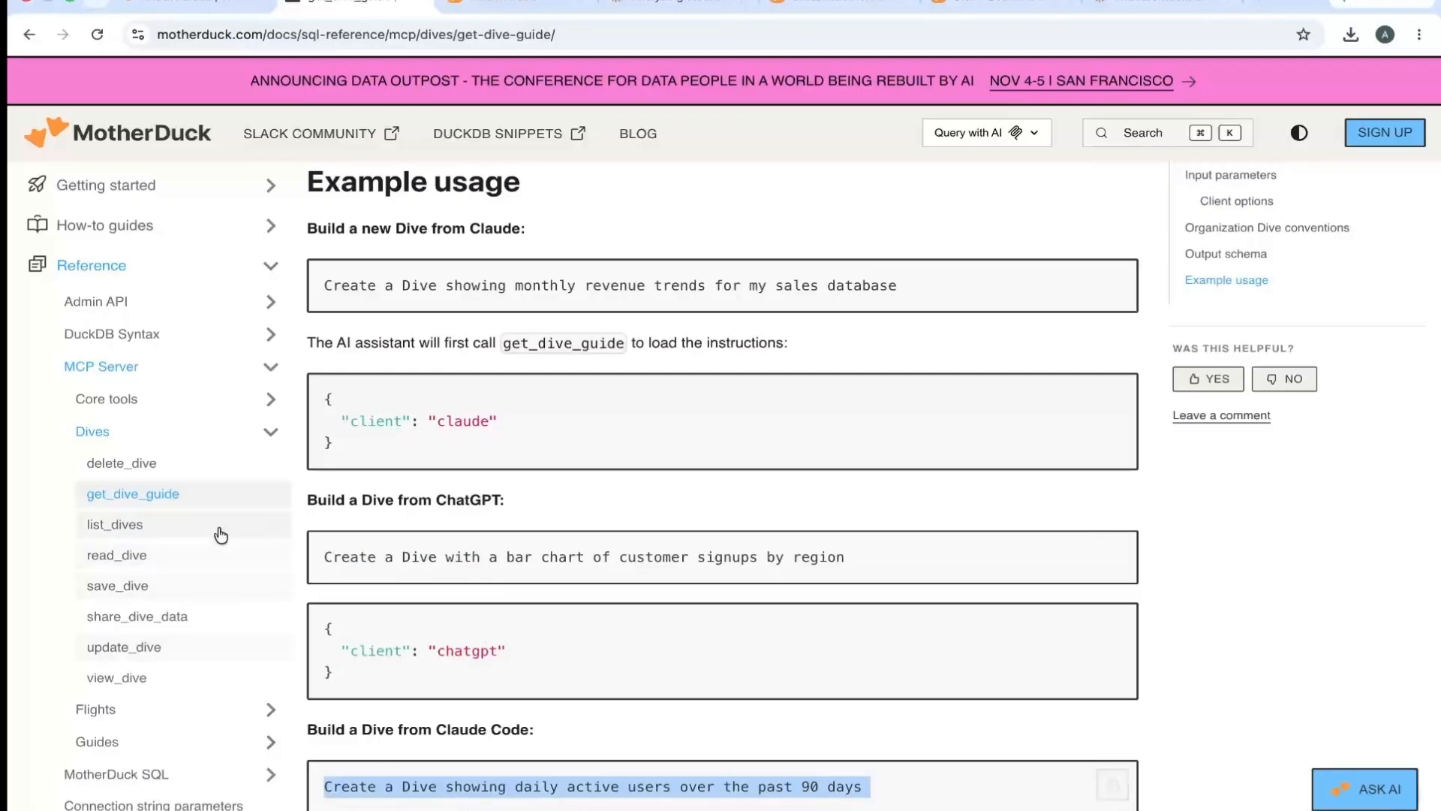
- Look through the list_dives, read_dive, save_dive, share_dive_data, update_dive and view_dive documentation pages
left_click(133, 529)
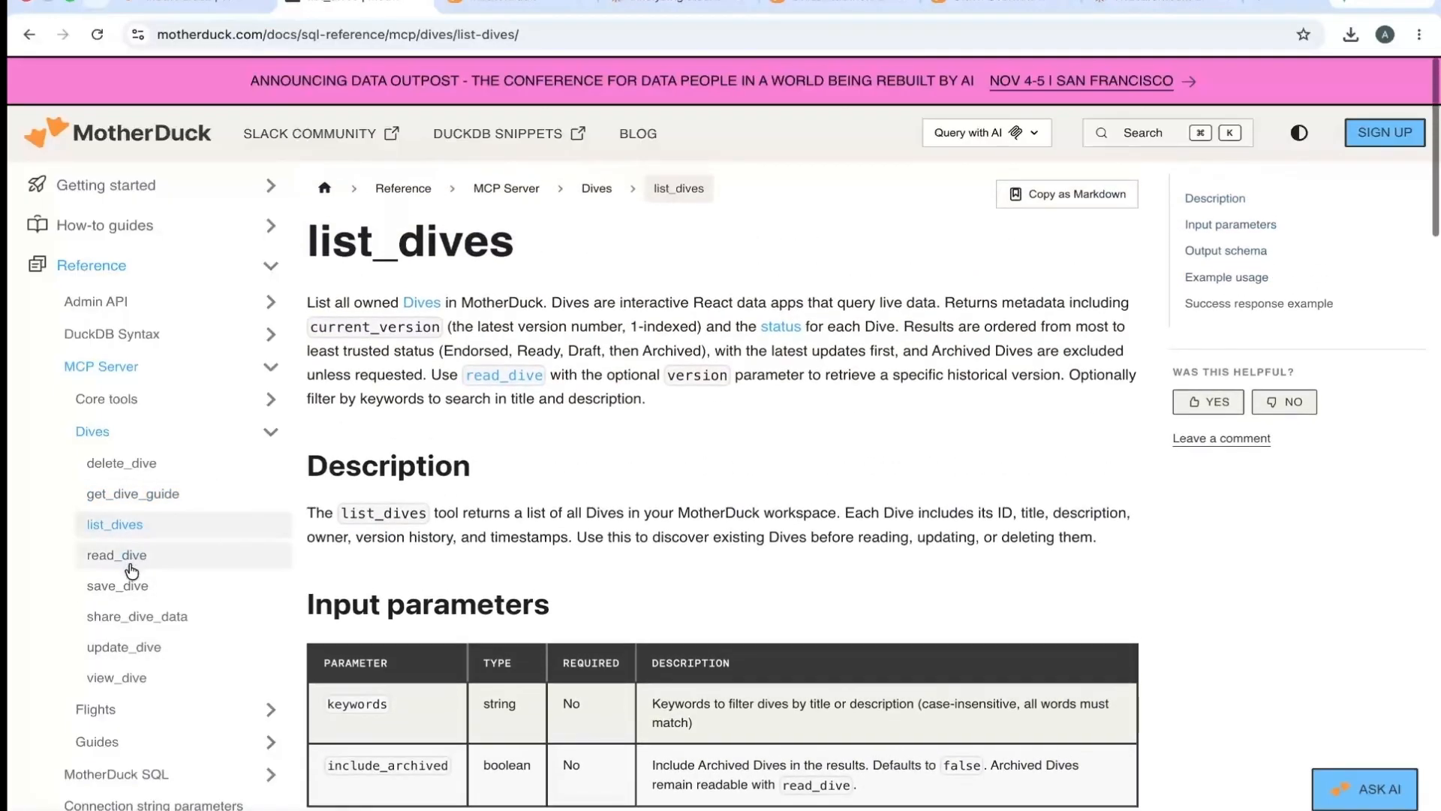
left_click(130, 560)
left_click(129, 589)
left_click(133, 618)
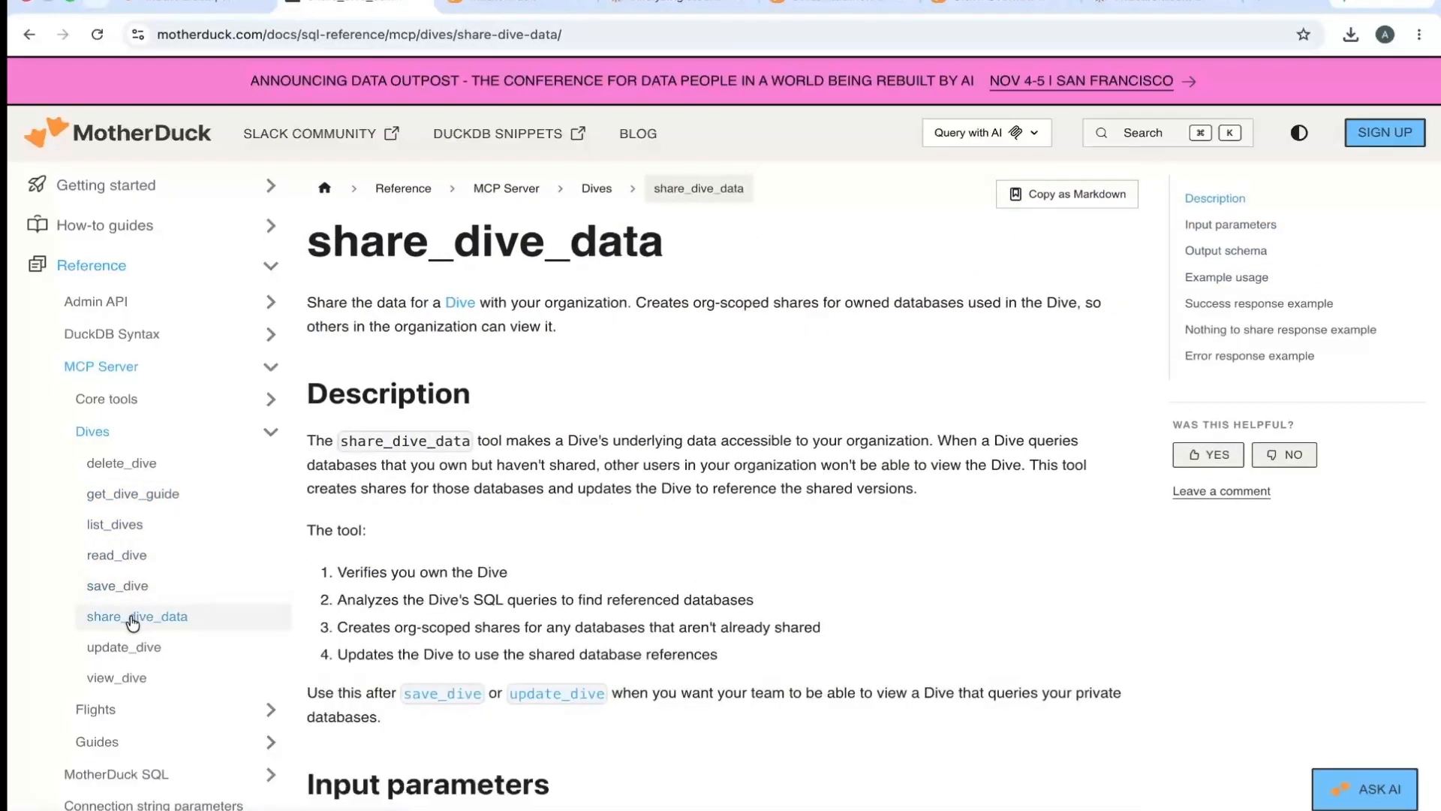
left_click(126, 649)
left_click(124, 679)
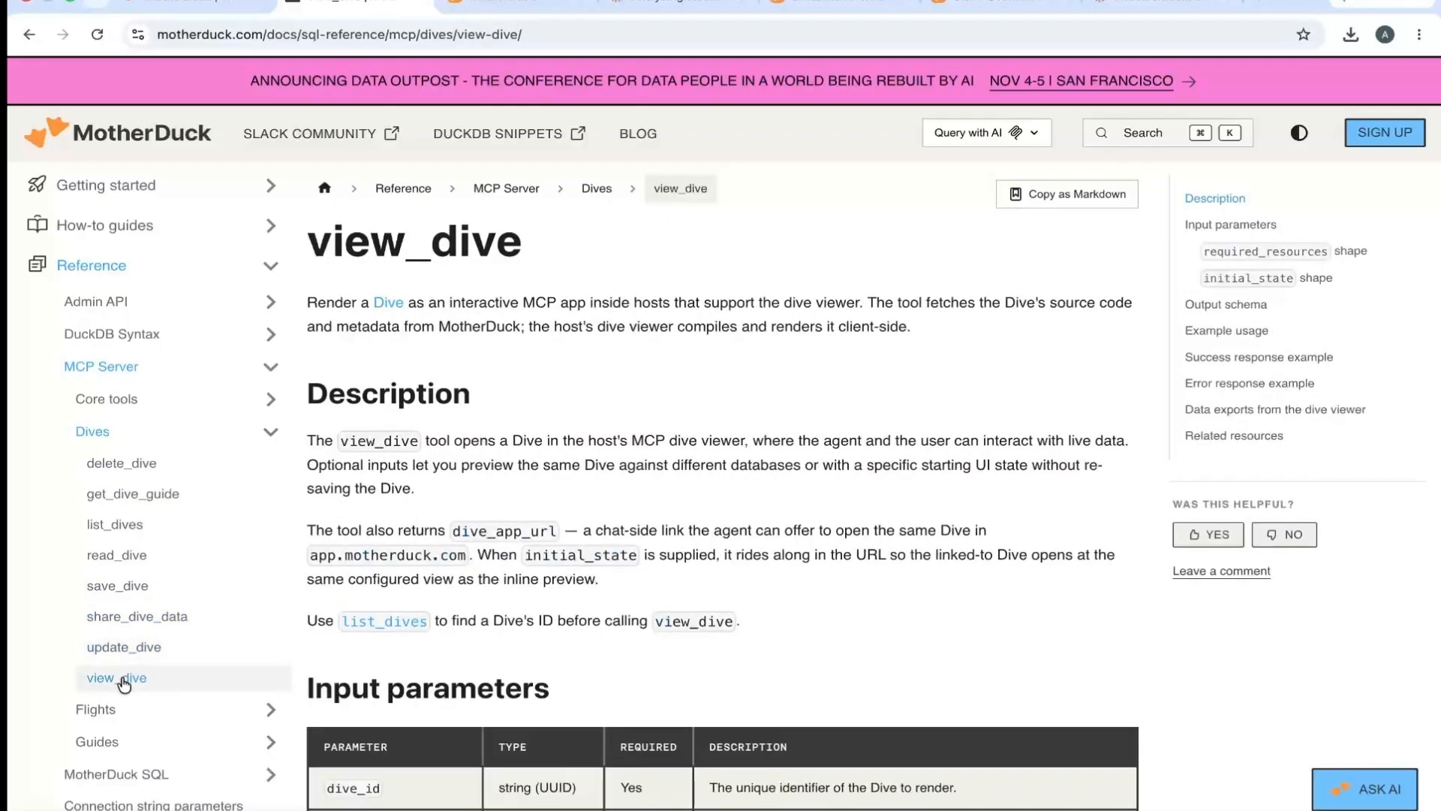